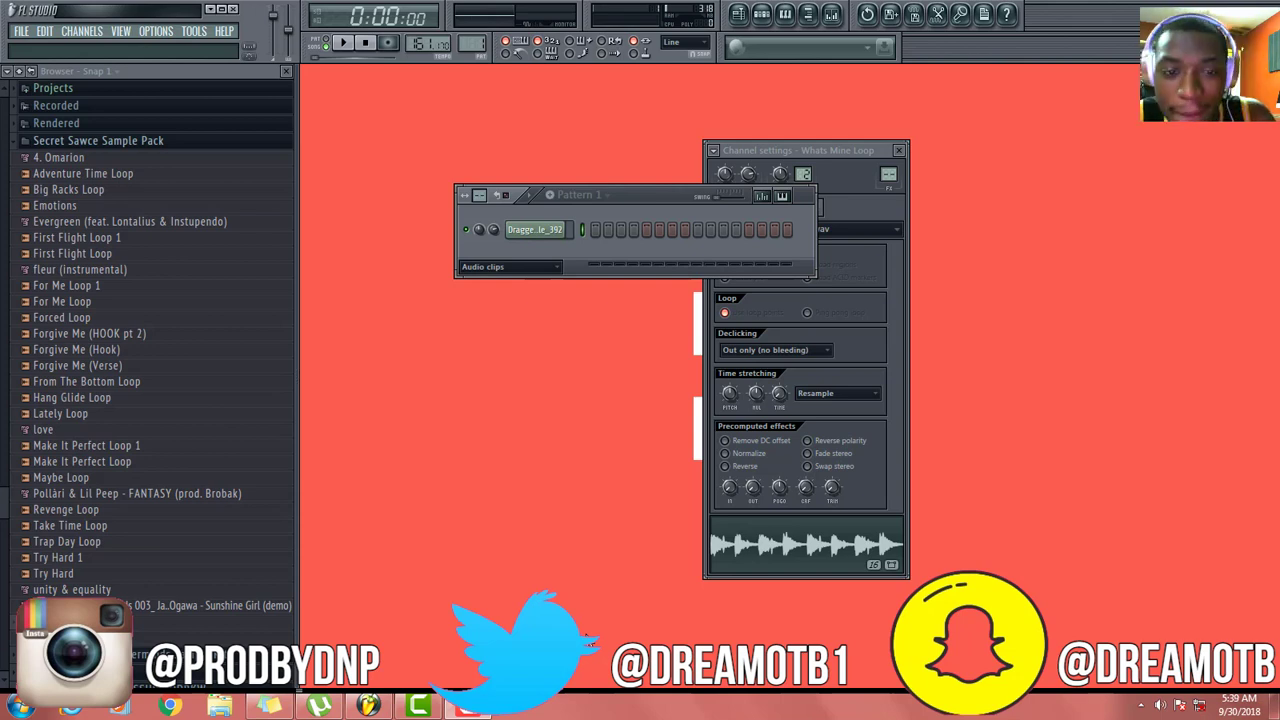
Open the Dragged sample_392 channel settings and the playlist, shrink the playlist window, and arrange the two side by side
left_click(540, 230)
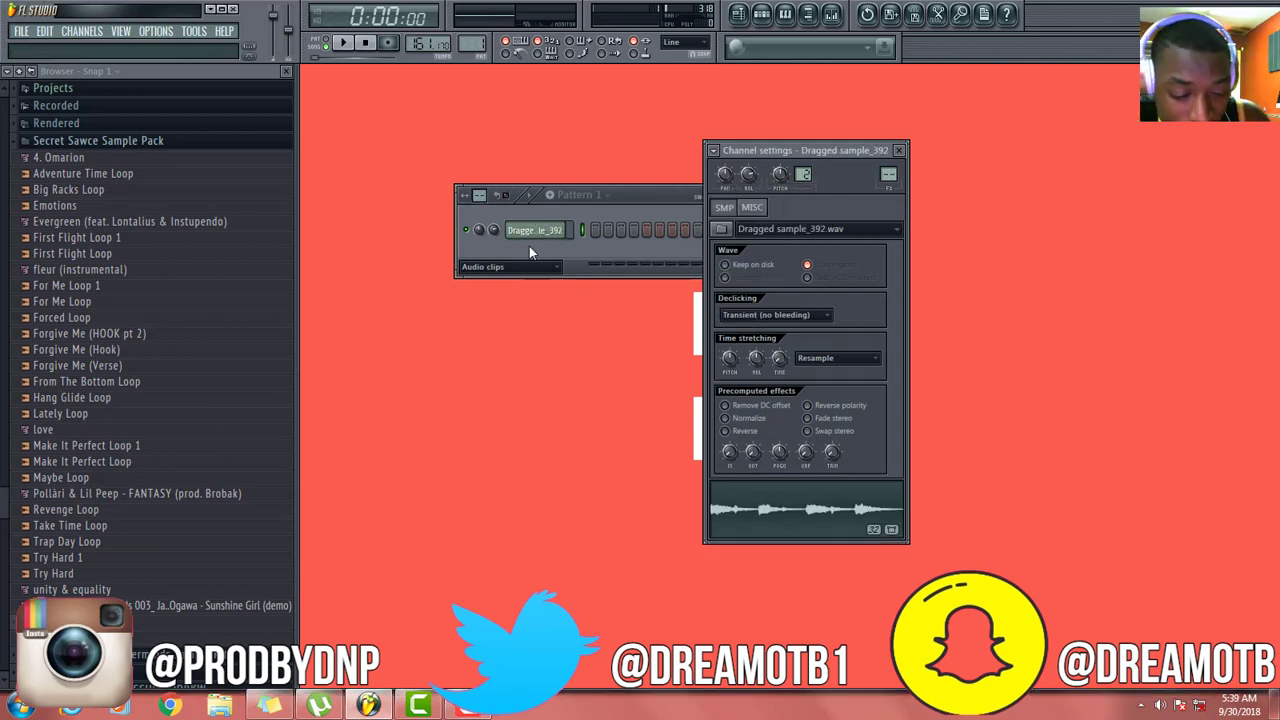
left_click(738, 13)
scroll(529, 265, "down", 5)
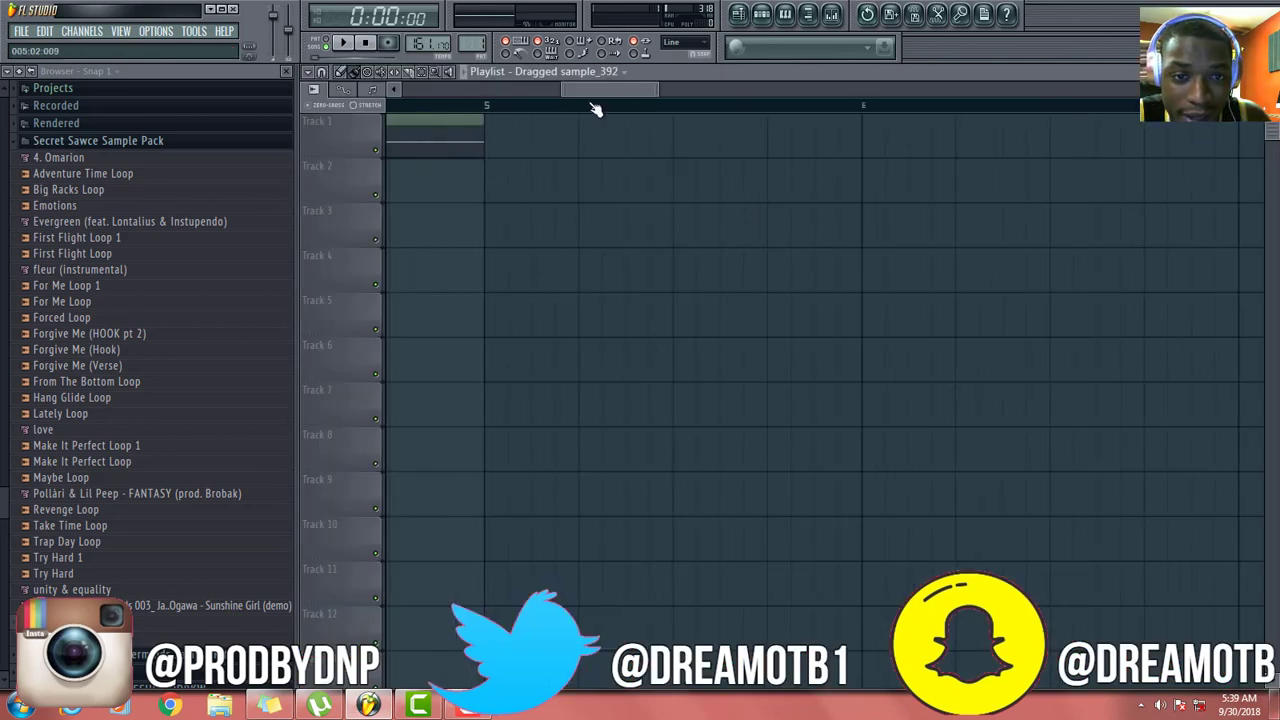
scroll(600, 93, "down", 4)
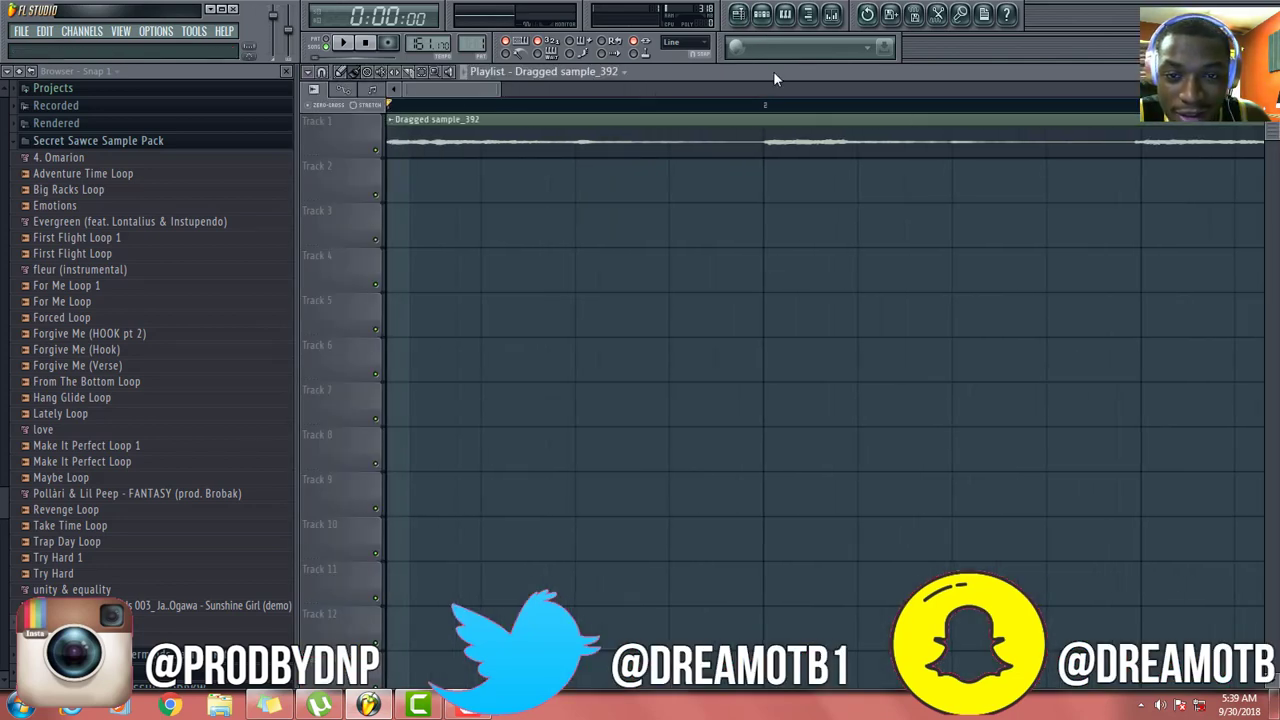
double_click(773, 71)
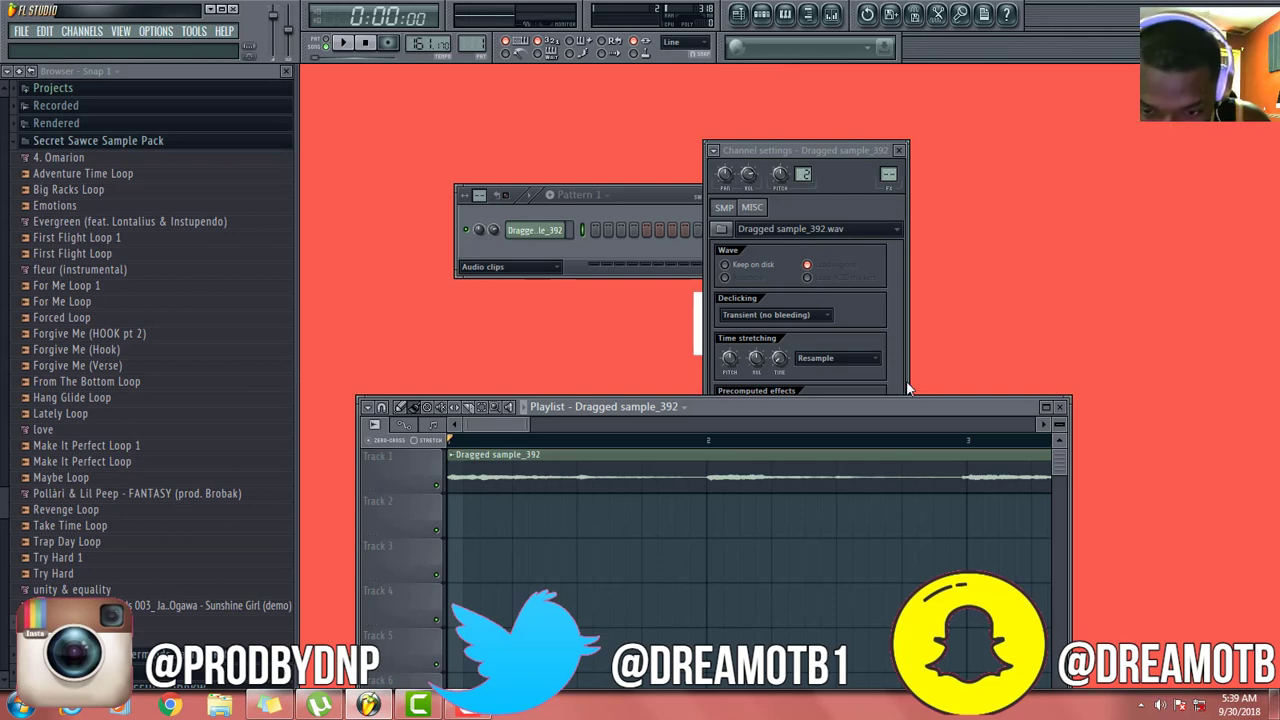
left_click_drag(889, 404, 913, 164)
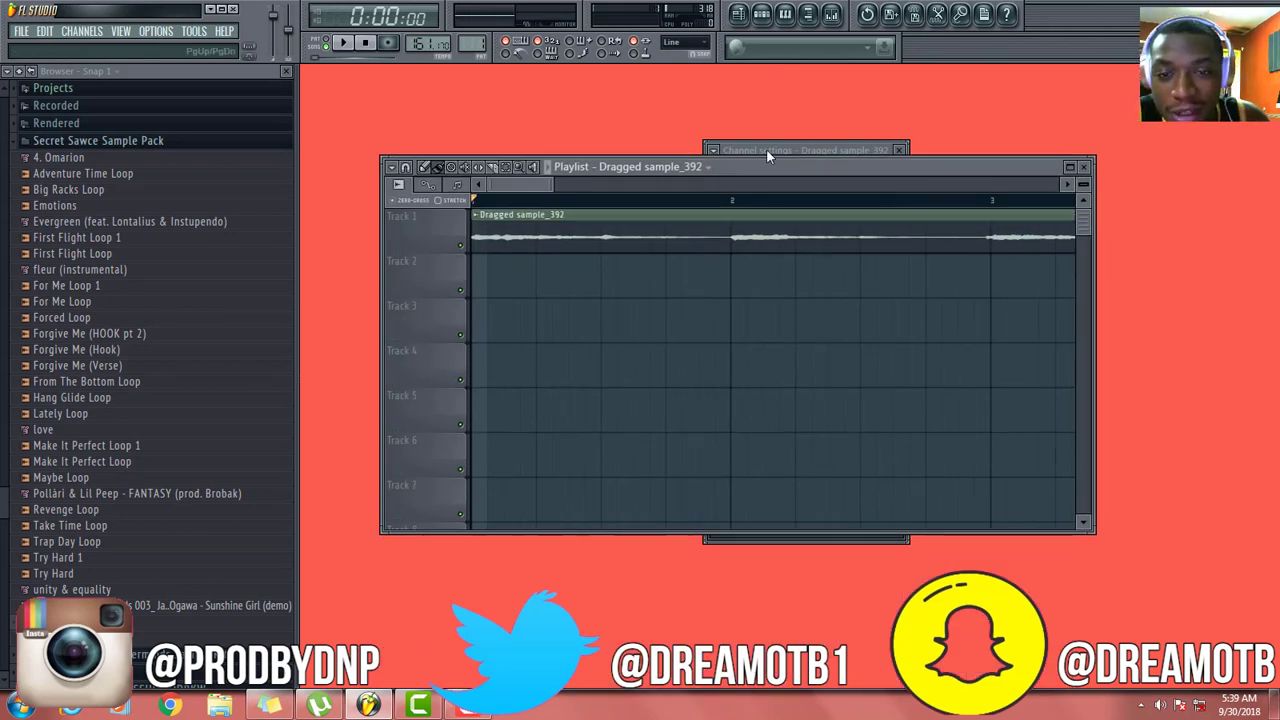
left_click_drag(774, 149, 1163, 236)
left_click_drag(1083, 185, 519, 173)
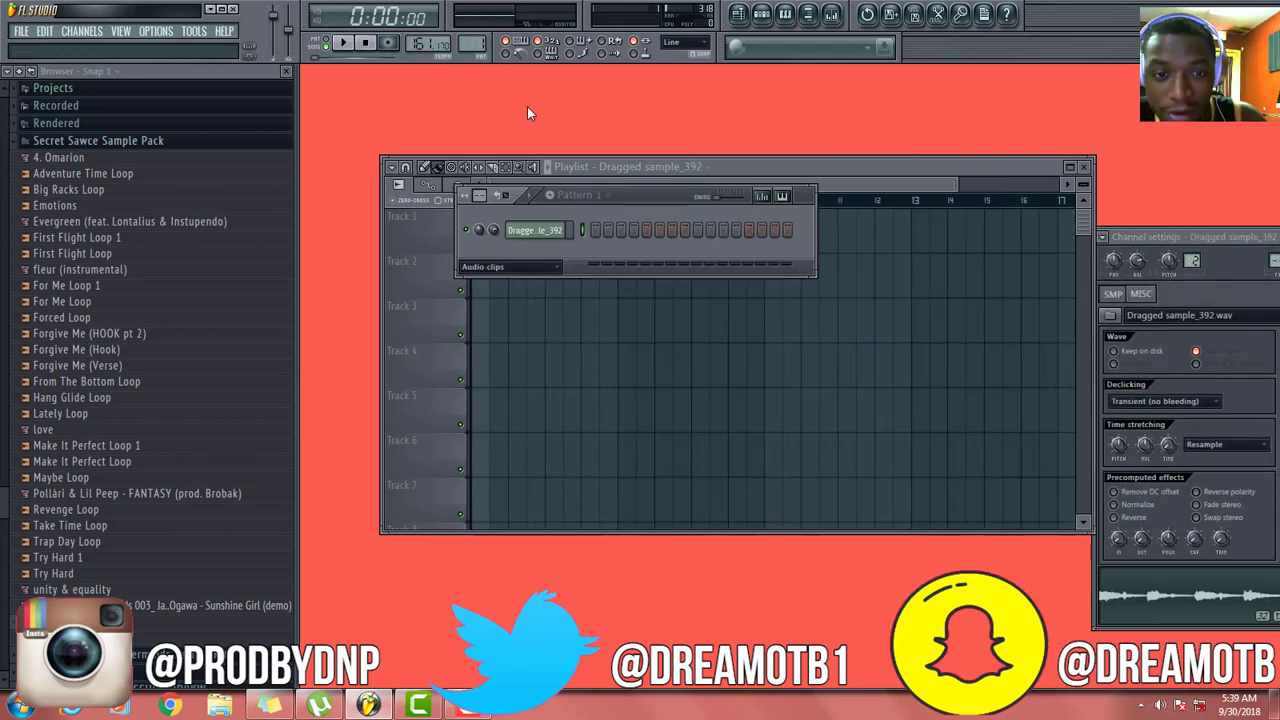
Play the Dragged sample_392 clip in the playlist, stop playback and close the playlist
left_click(345, 43)
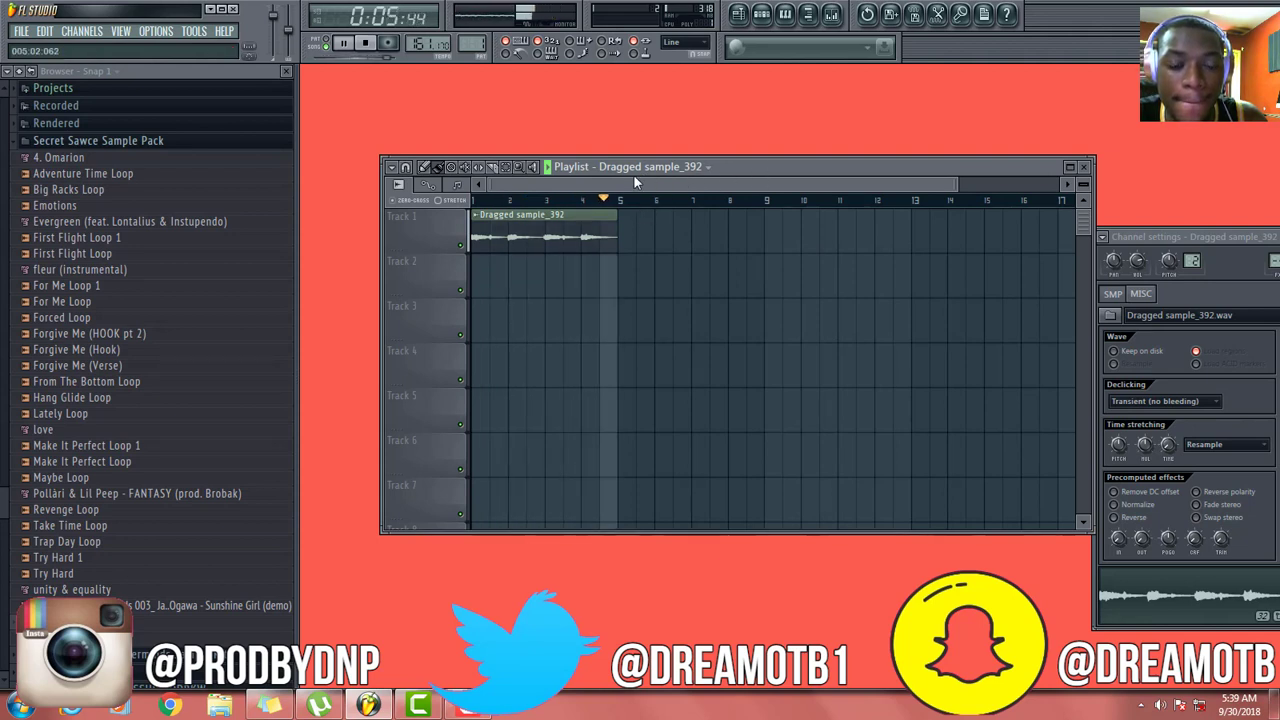
left_click(368, 44)
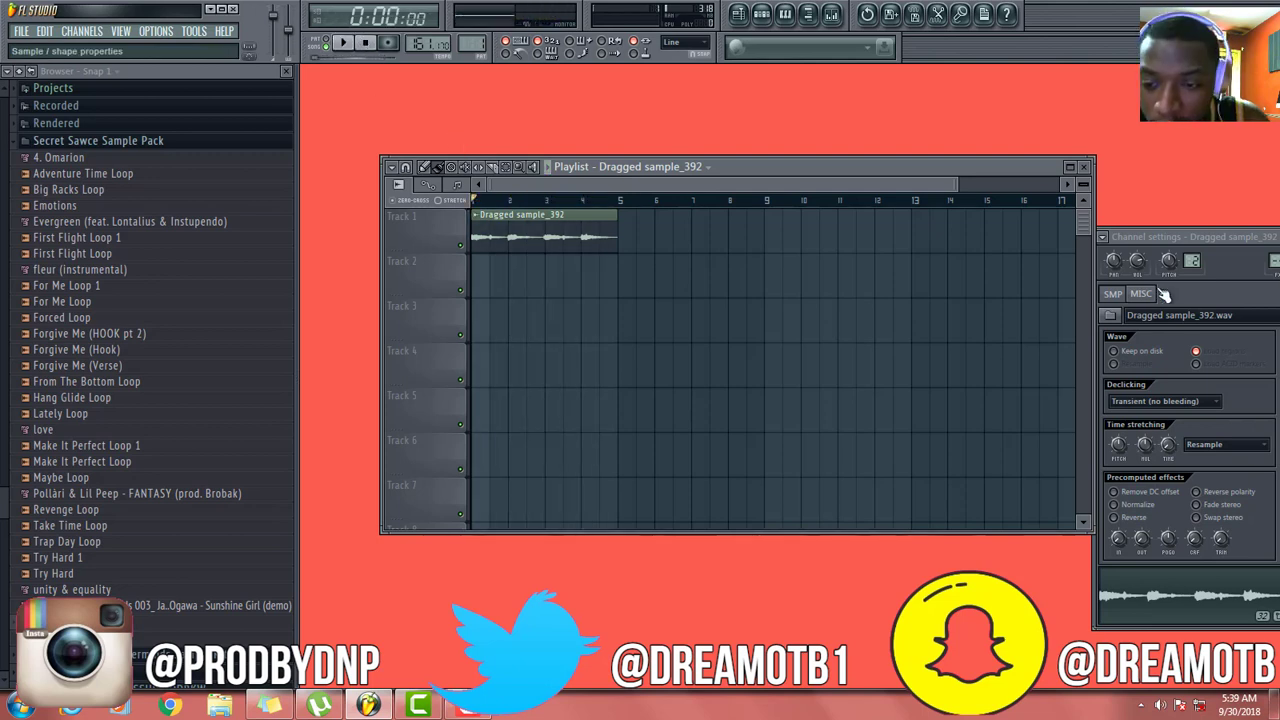
left_click(1087, 167)
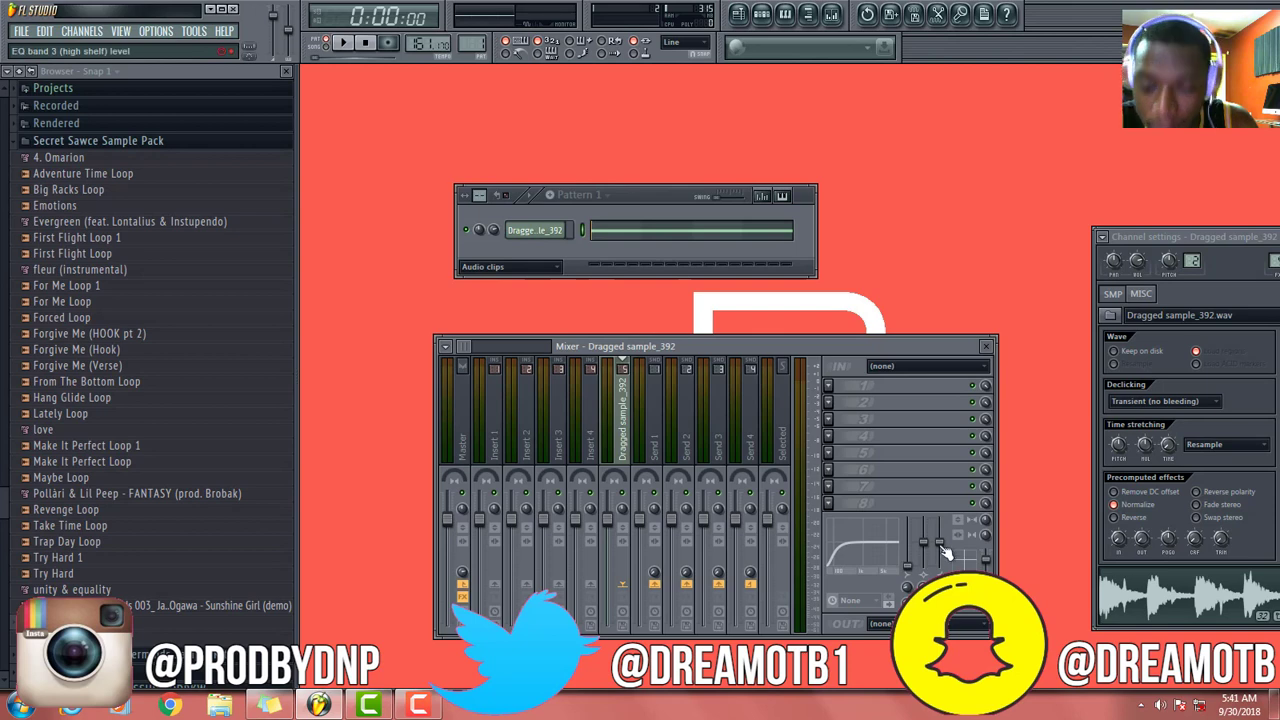
Try boosting the high shelf of the sample's mixer track EQ to 7.0 dB and play the loop
left_click_drag(940, 544, 940, 527)
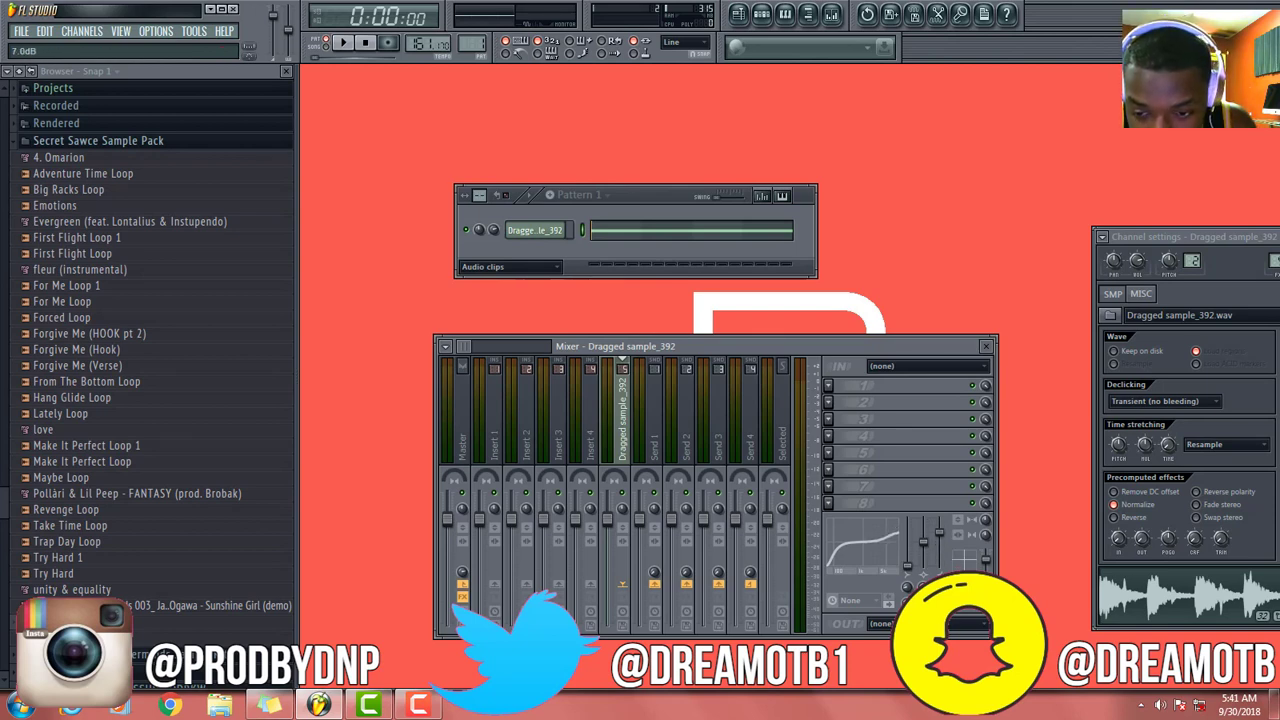
key("space")
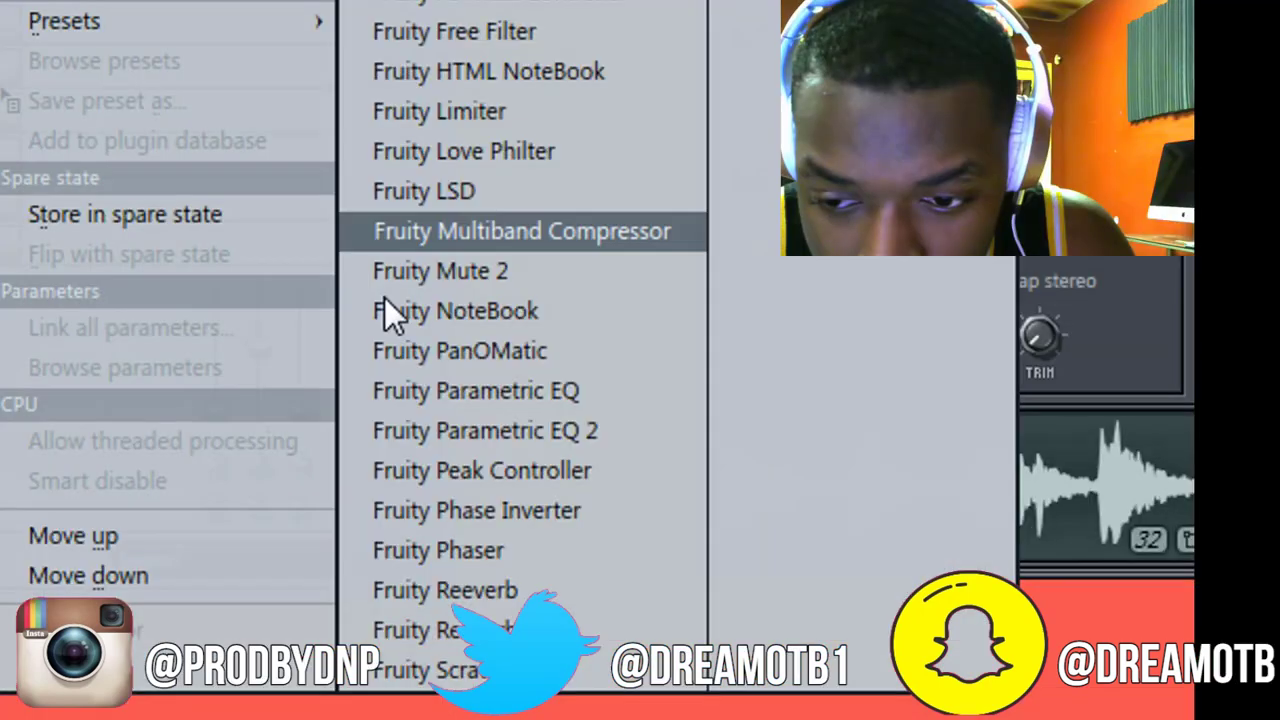
Insert Fruity Parametric EQ 2 in the sample's first effect slot and pull bands 1 and 7 fully down
left_click(443, 429)
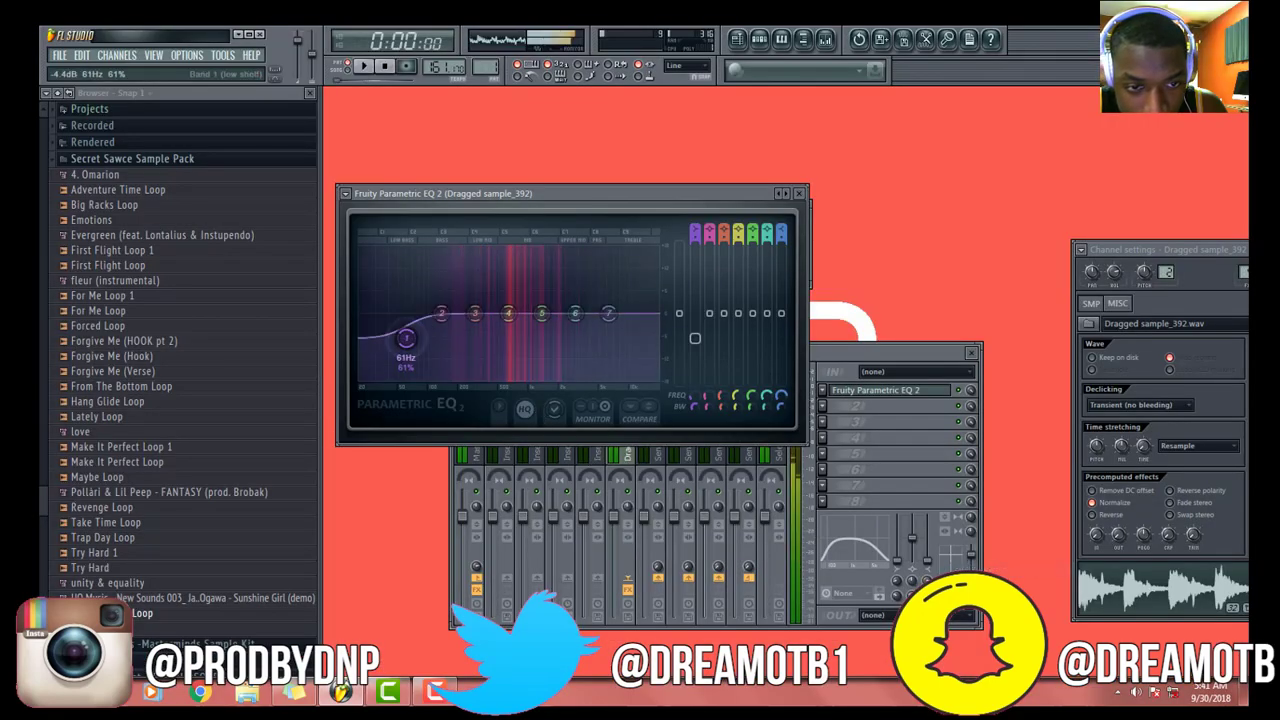
left_click_drag(609, 314, 609, 379)
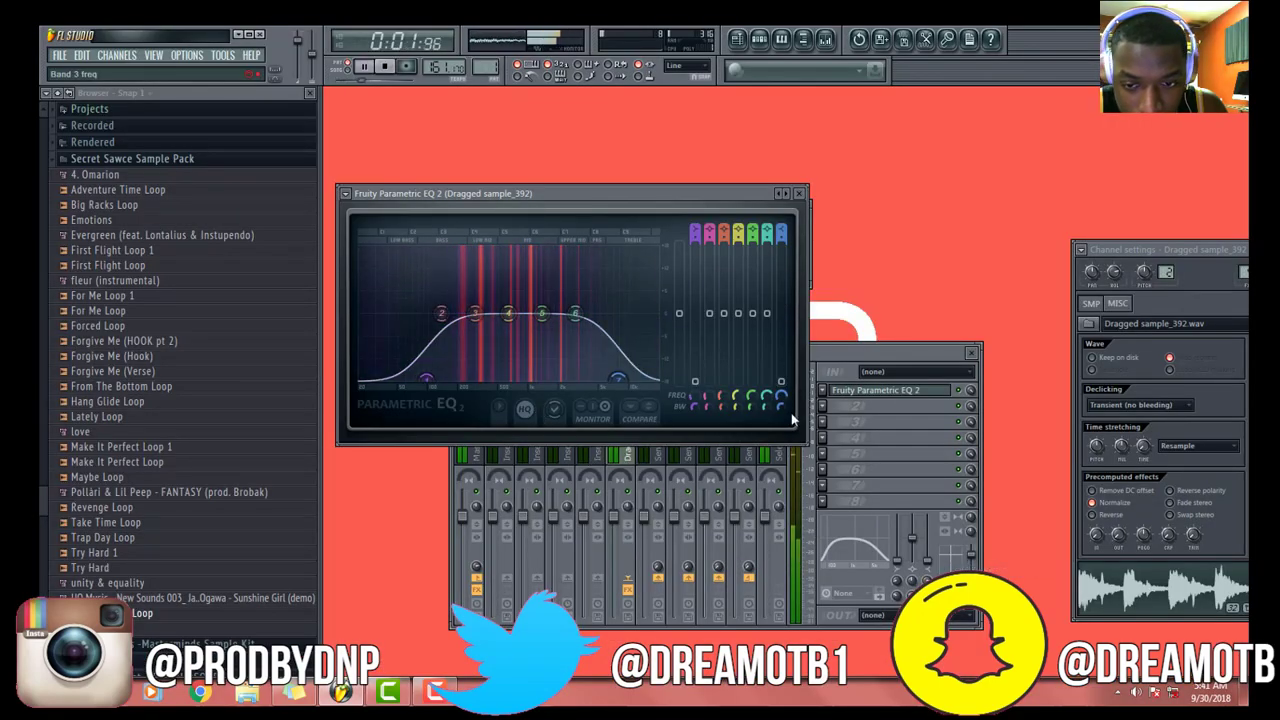
Insert Fruity Reeverb 2 in the second effect slot, close its editor, and play the loop with its mix level at about 69%
left_click(842, 392)
left_click(826, 412)
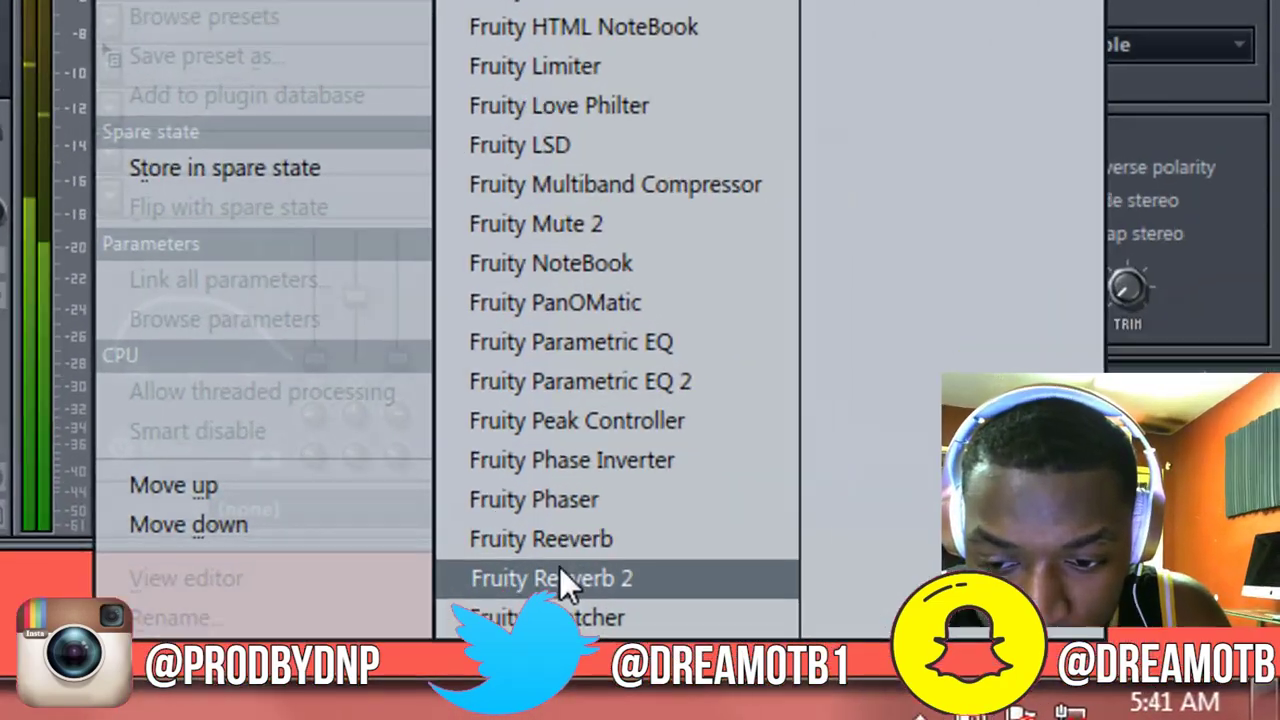
left_click(1000, 625)
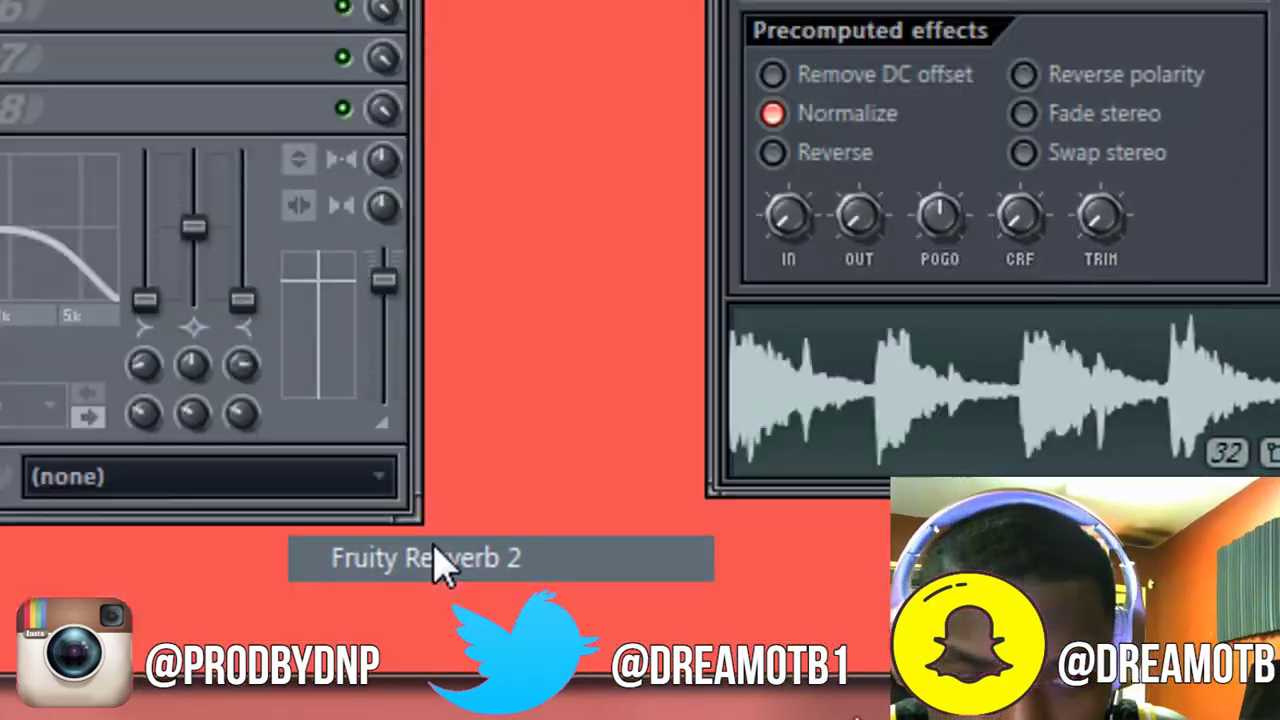
key("space")
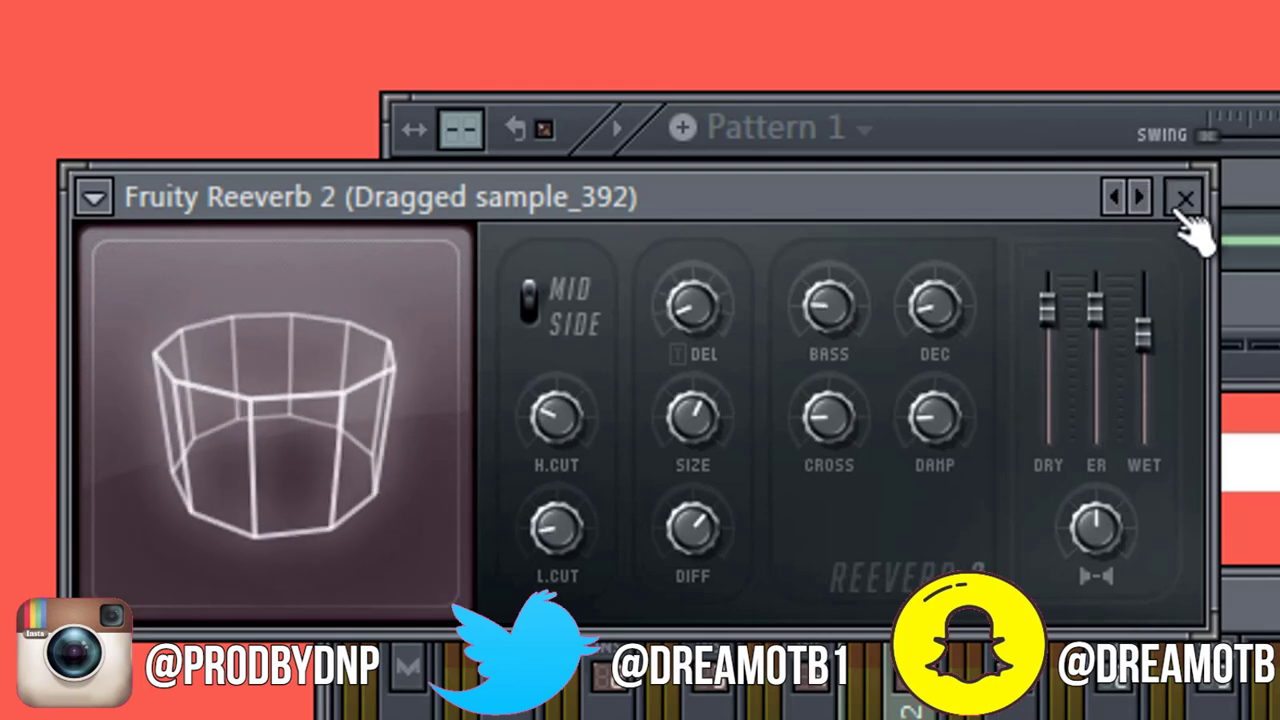
left_click(1184, 199)
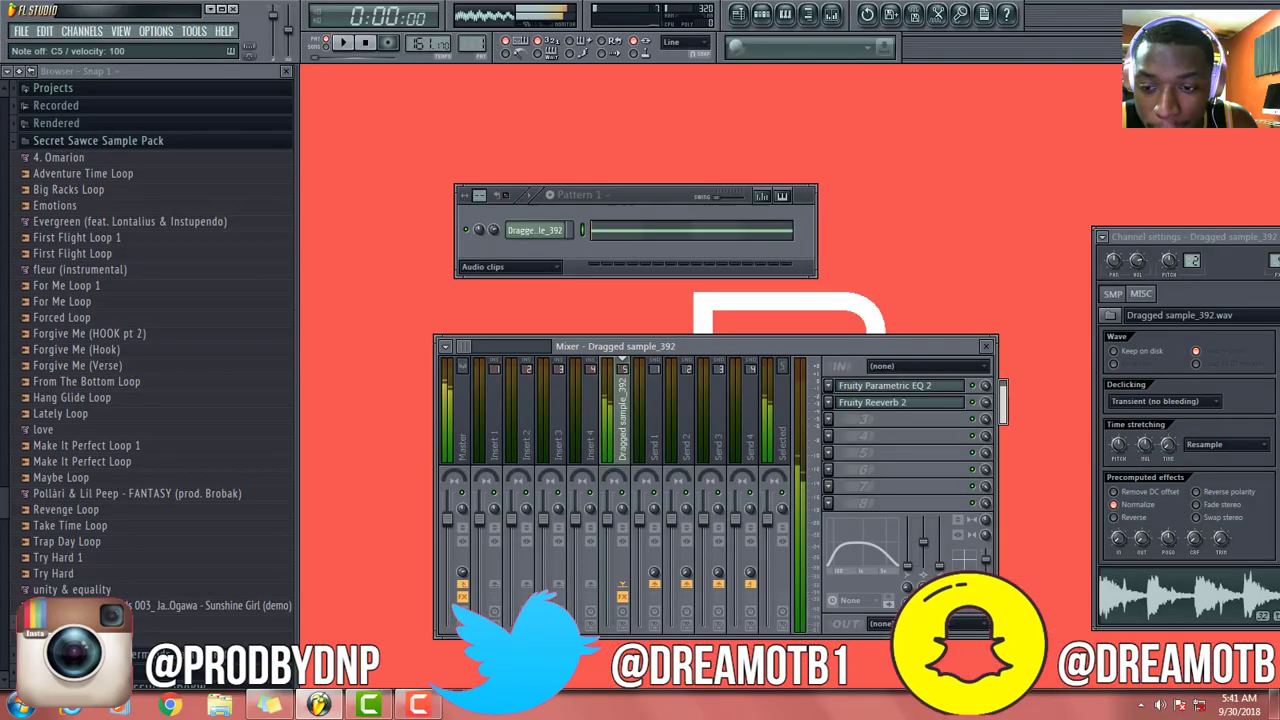
key("space")
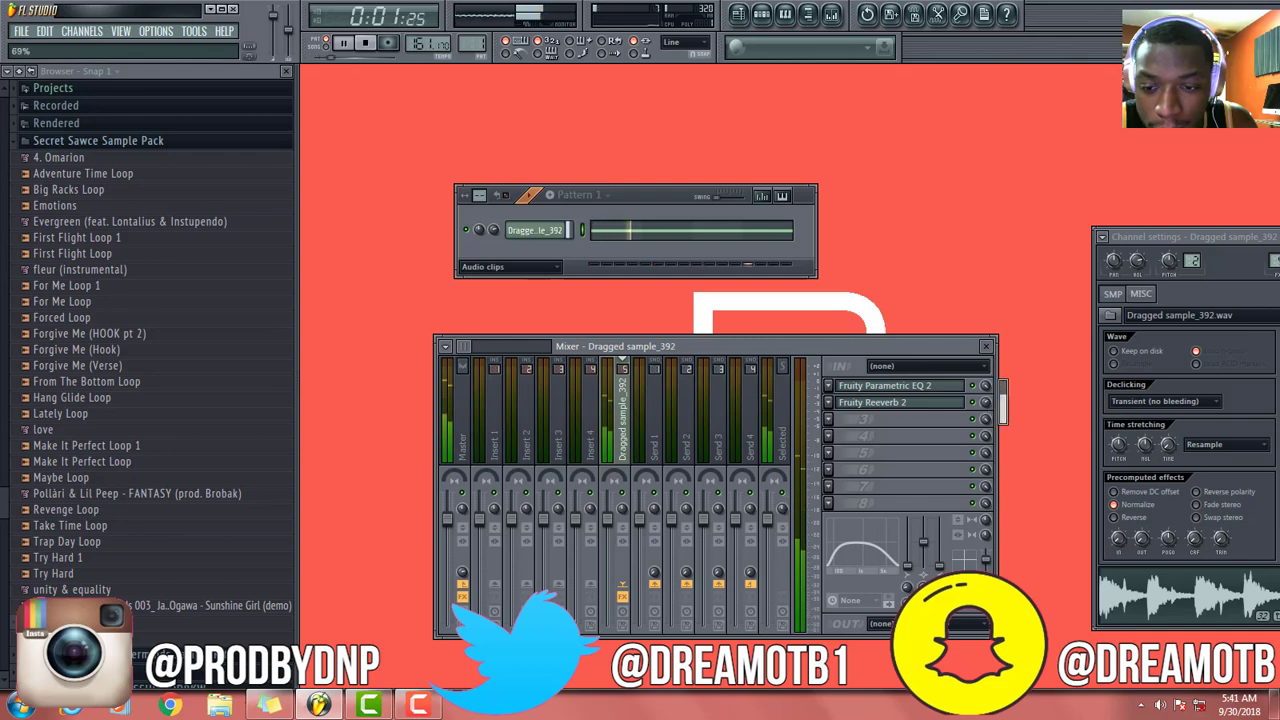
Insert a second Fruity Reeverb 2 in the third effect slot, close its editor, and play the loop with its mix level at about 34%
left_click(849, 426)
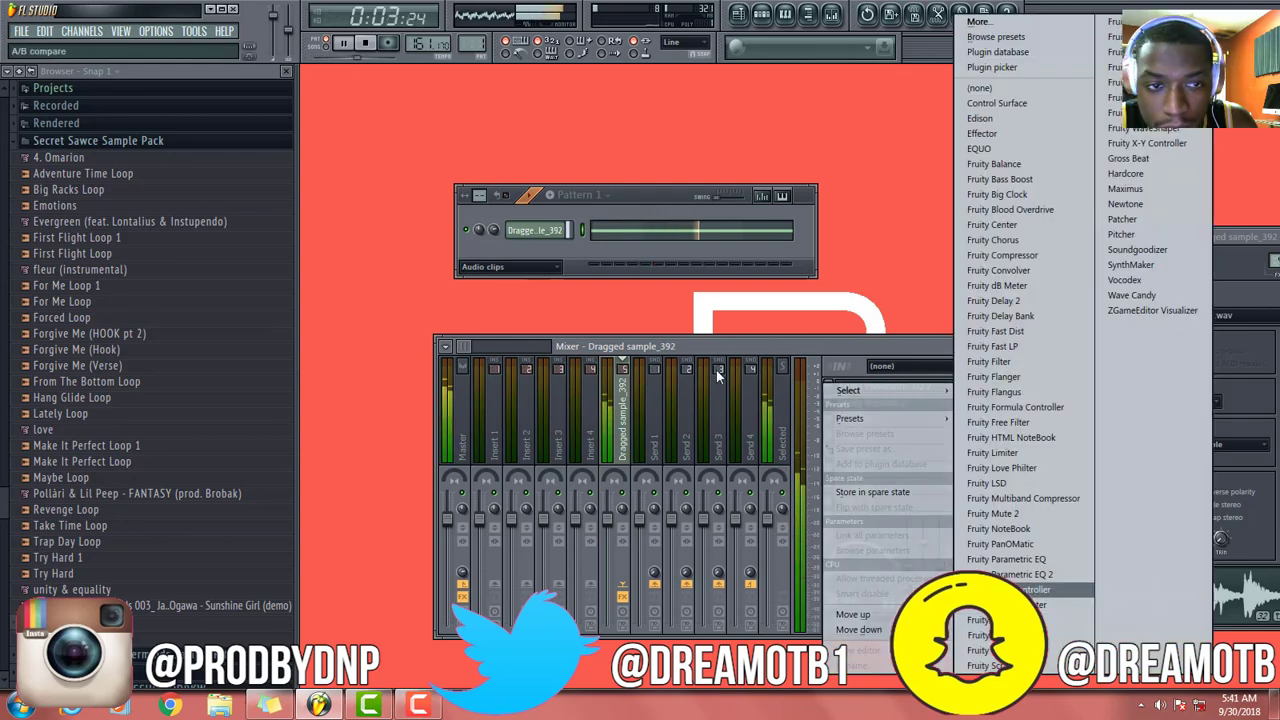
left_click(367, 46)
left_click(830, 420)
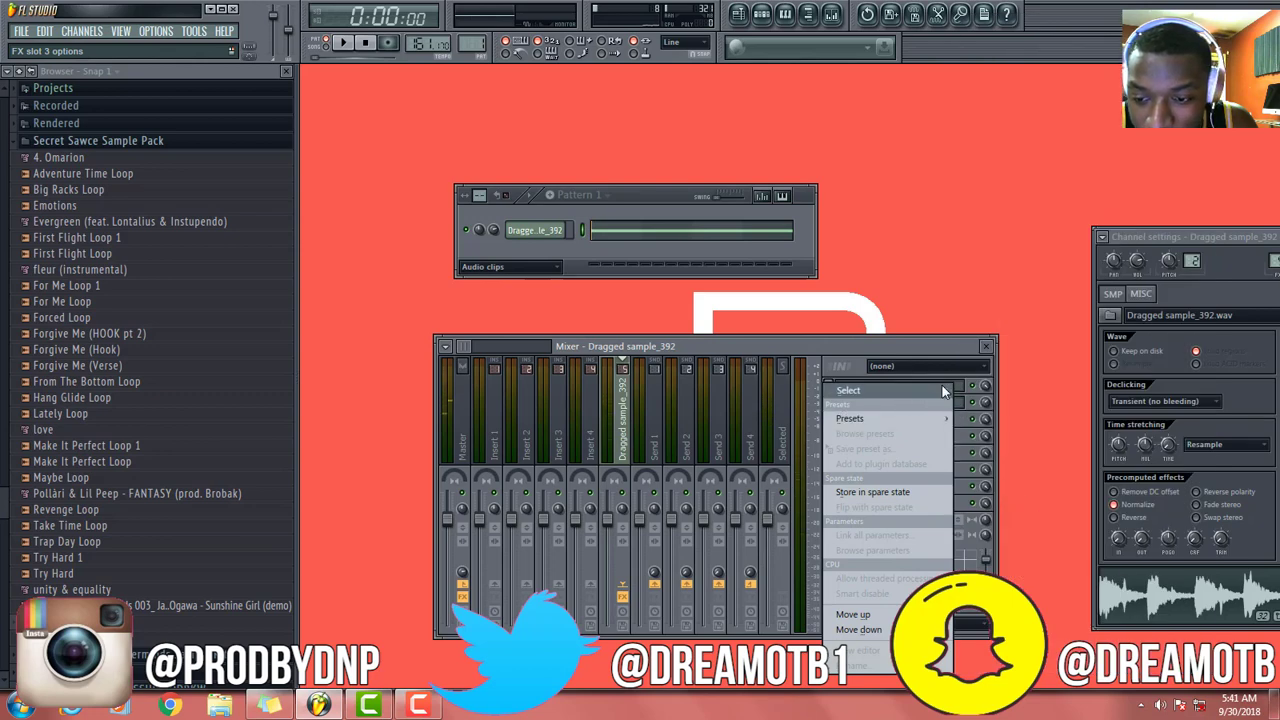
mouse_move(942, 385)
left_click(1000, 650)
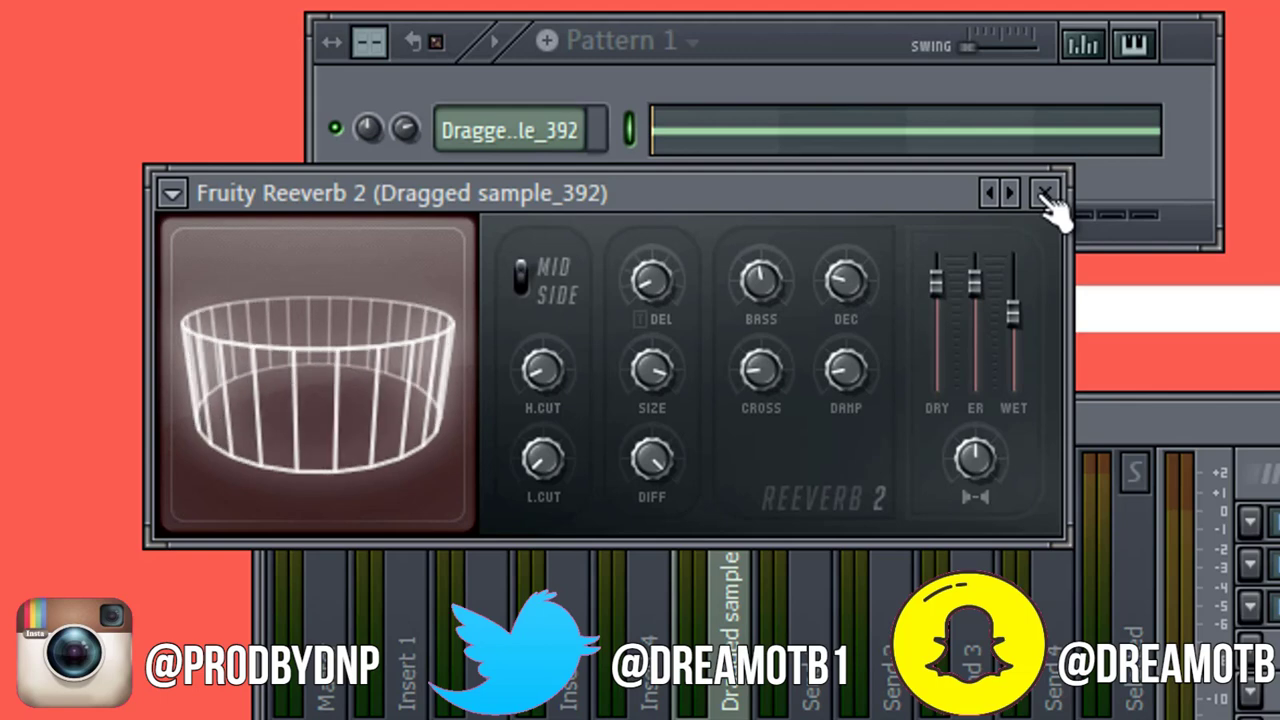
left_click(1044, 193)
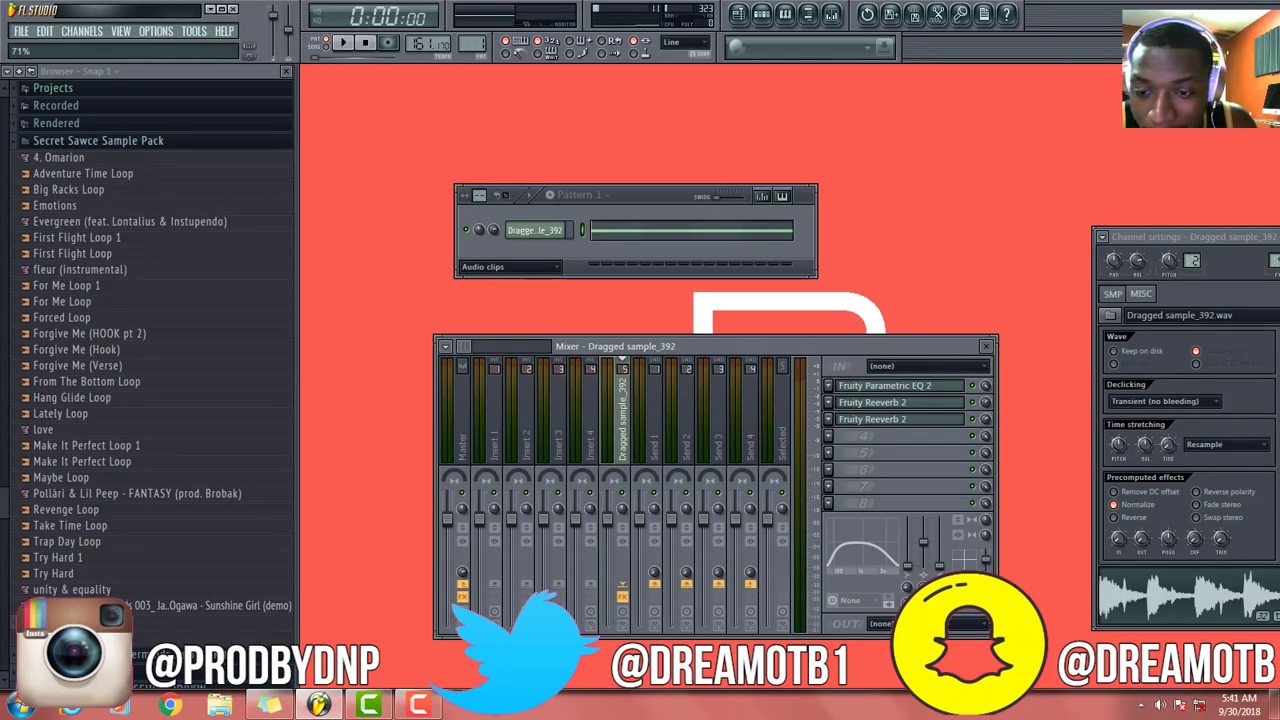
key("space")
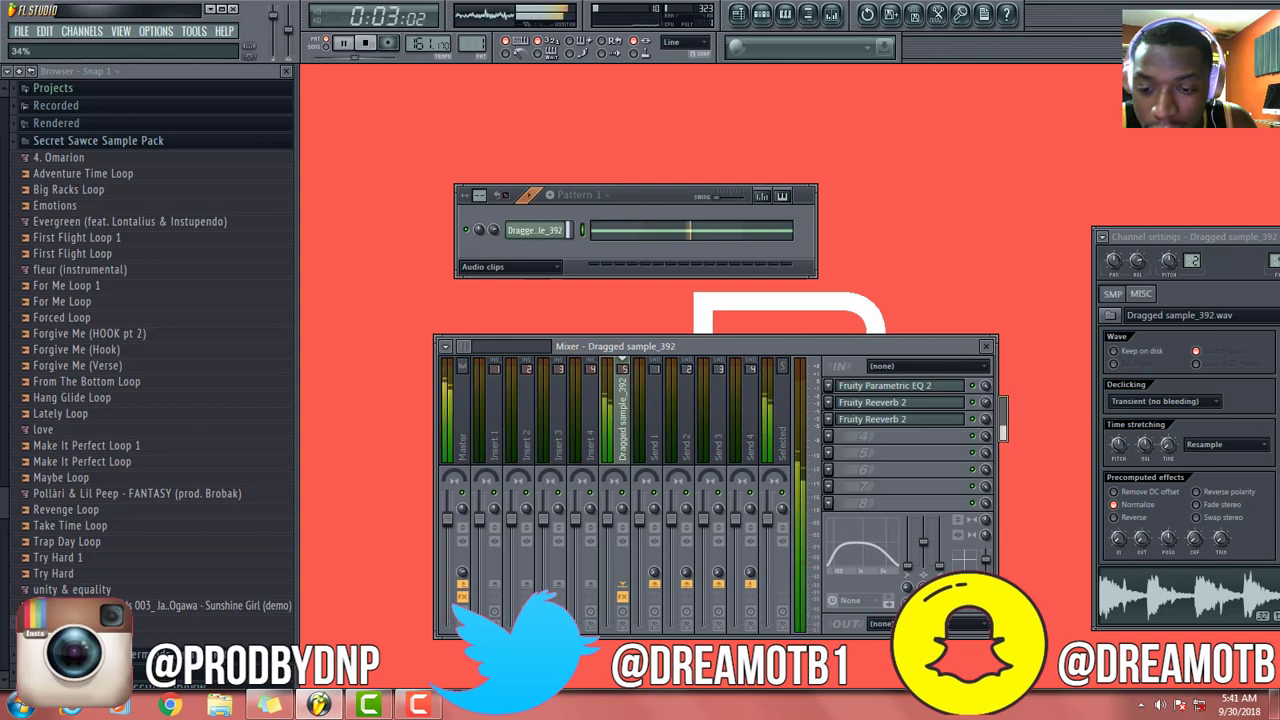
Insert Fruity Chorus in the fourth effect slot of the sample's mixer track
left_click(838, 448)
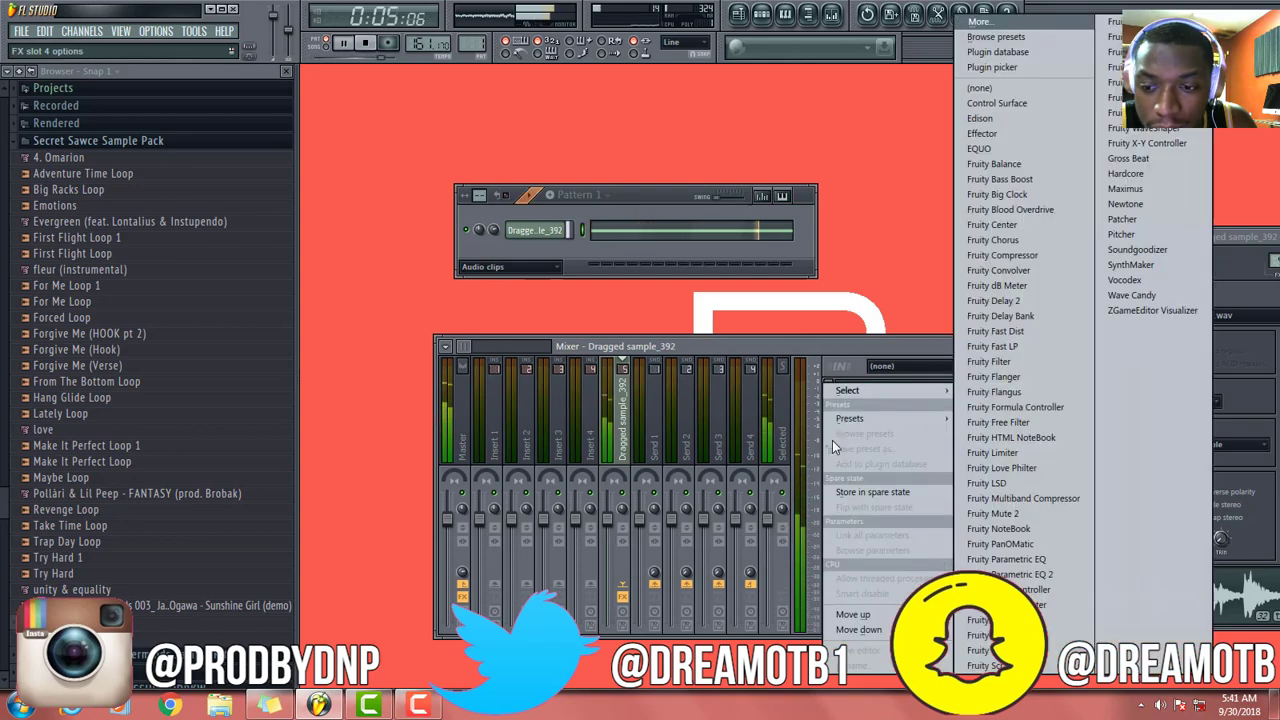
mouse_move(911, 418)
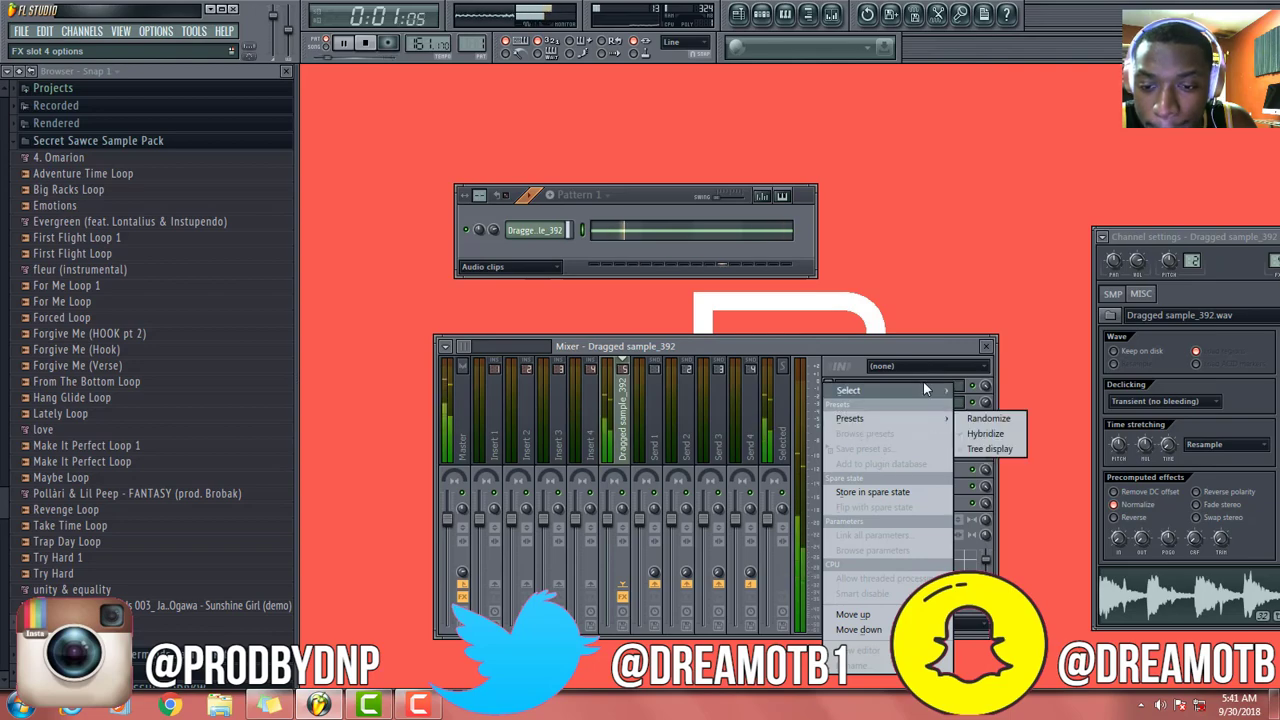
mouse_move(923, 390)
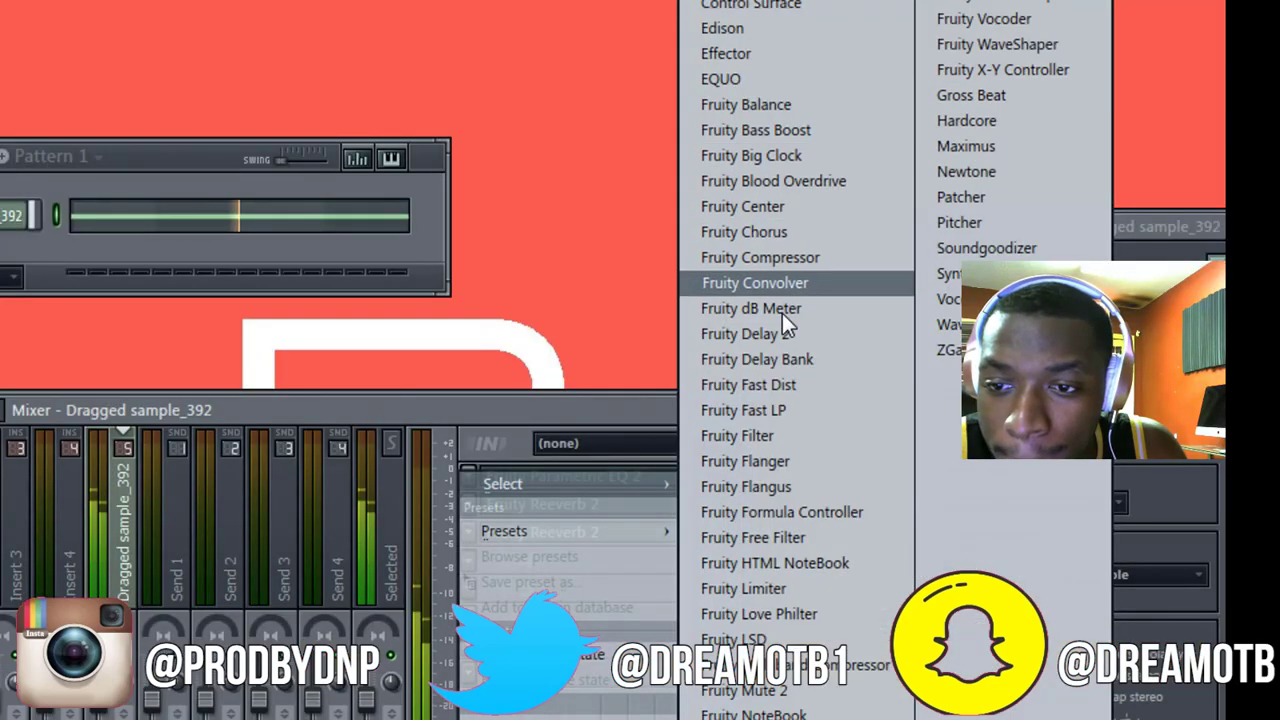
left_click(806, 236)
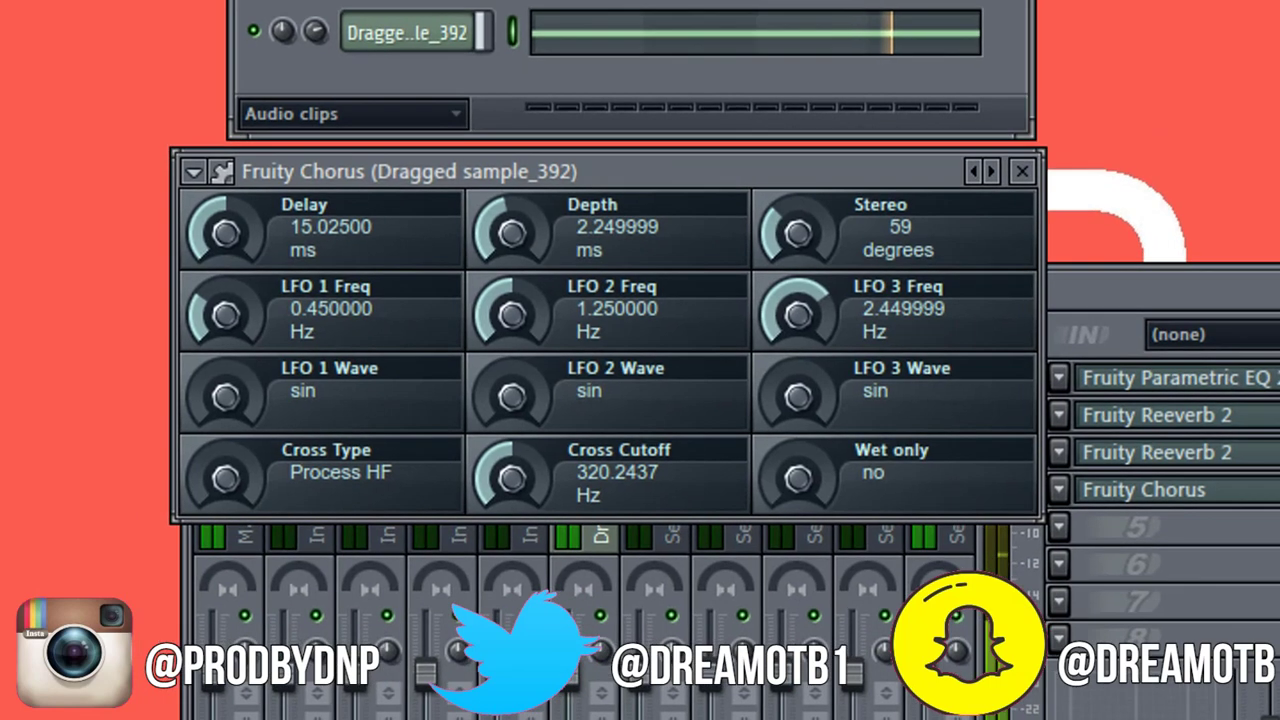
Advance Fruity Chorus to the wet-only preset with 61 degrees stereo, close its editor, set its mix level to about 68%, and stop playback
left_click(994, 172)
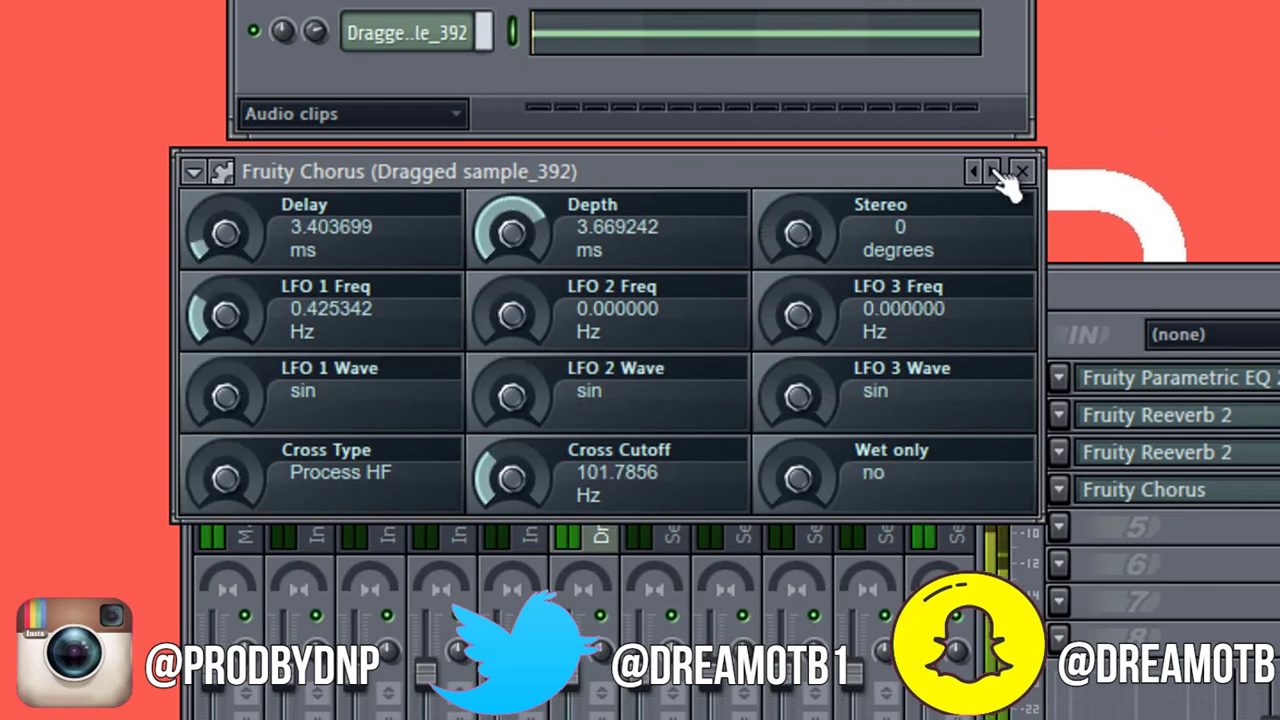
left_click(994, 172)
left_click(994, 172)
left_click(994, 172)
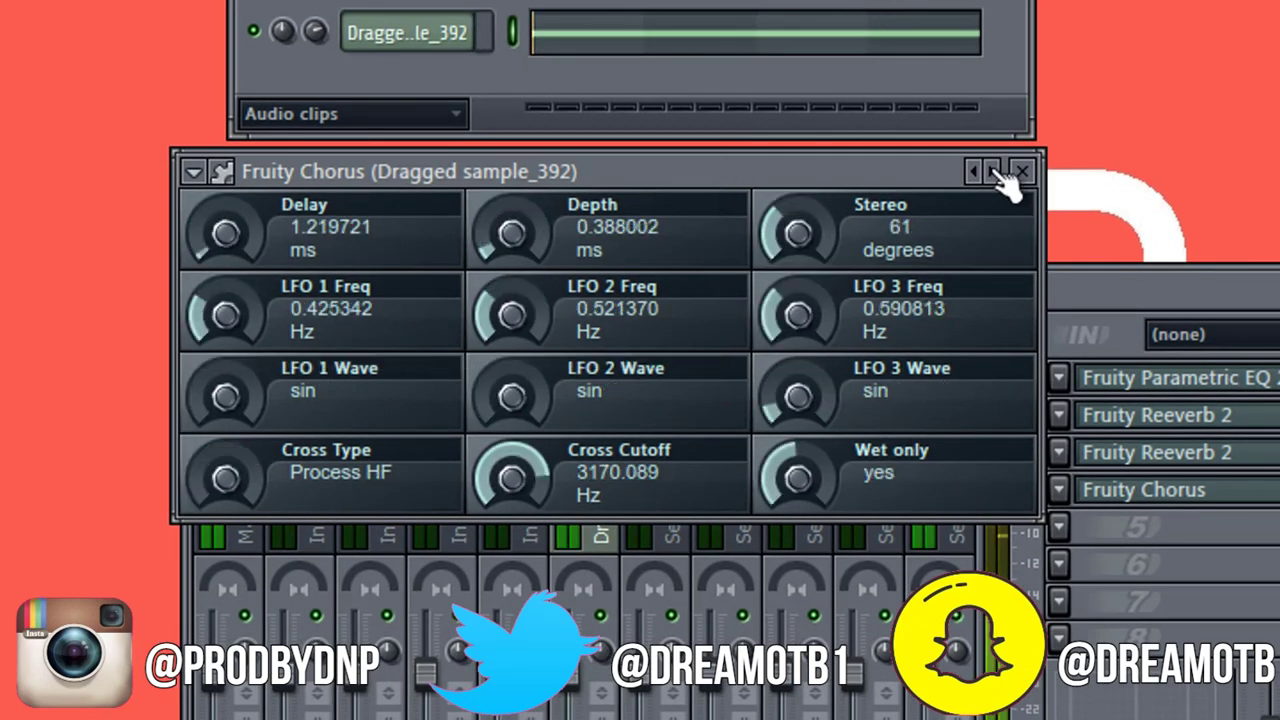
left_click(1021, 174)
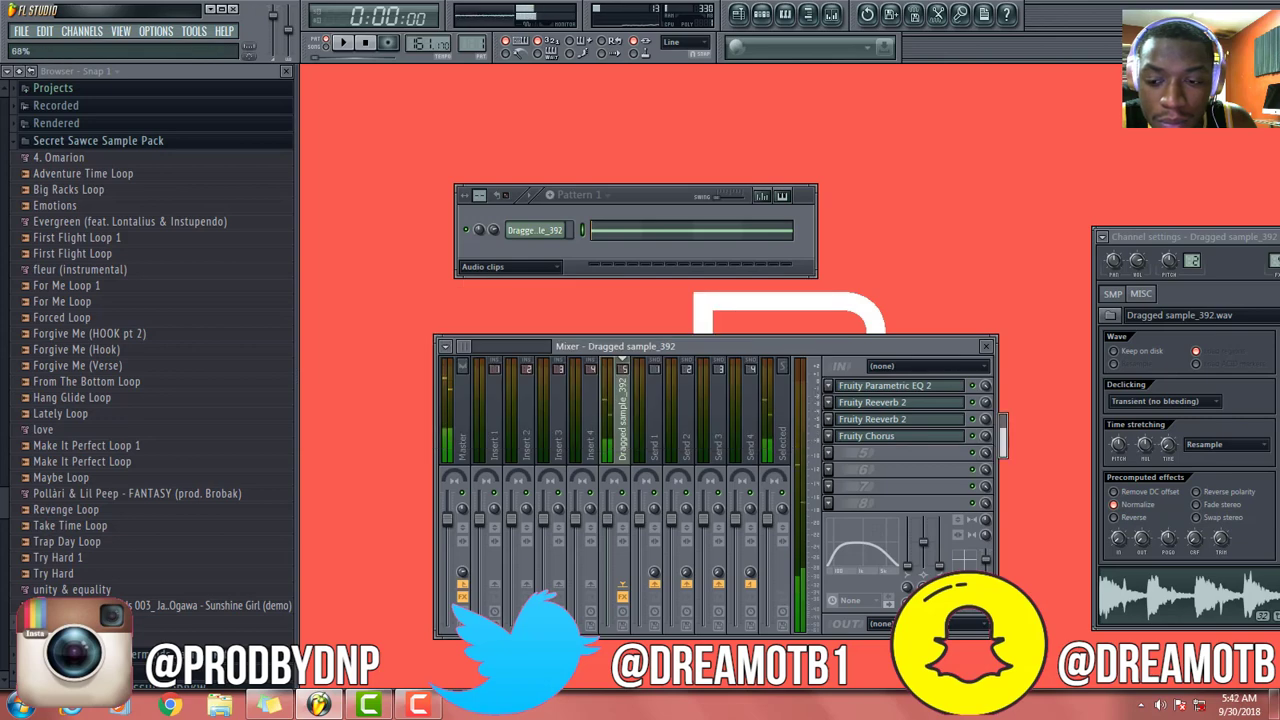
left_click(370, 43)
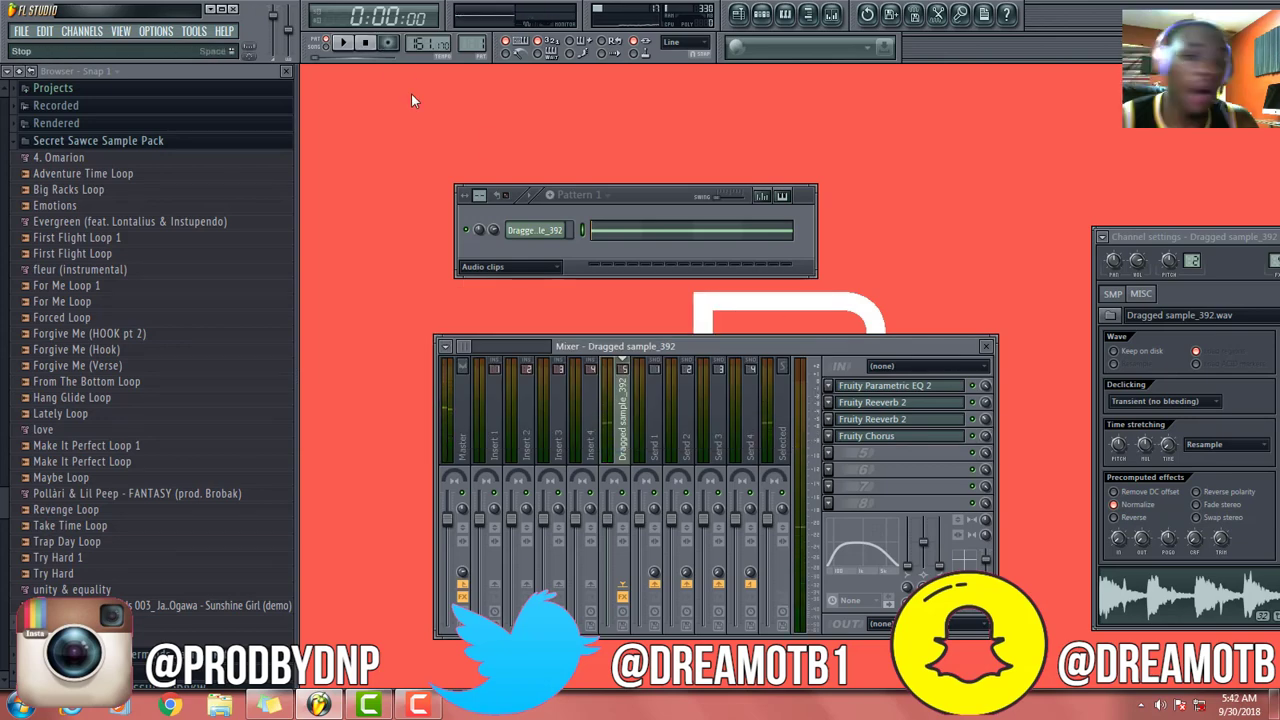
Close the mixer and the sample's channel settings, leaving only the Pattern 1 channel rack open
left_click(986, 348)
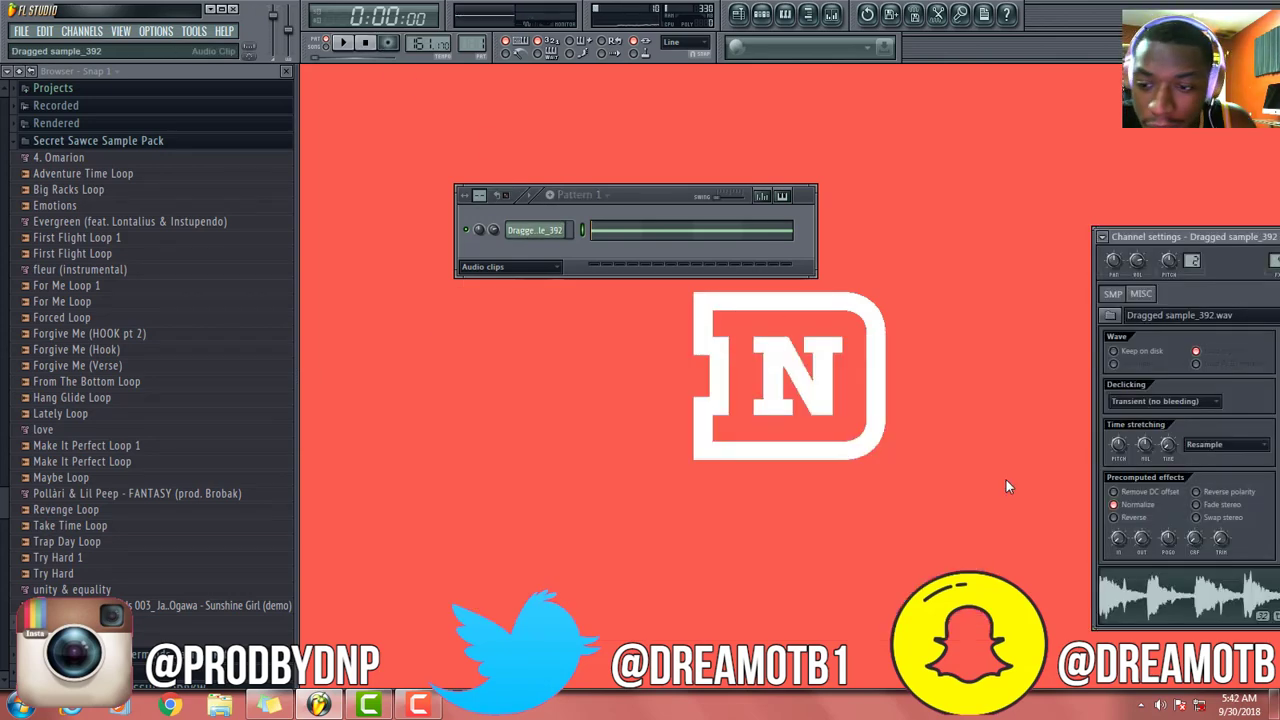
left_click_drag(1186, 233, 940, 191)
key("Escape")
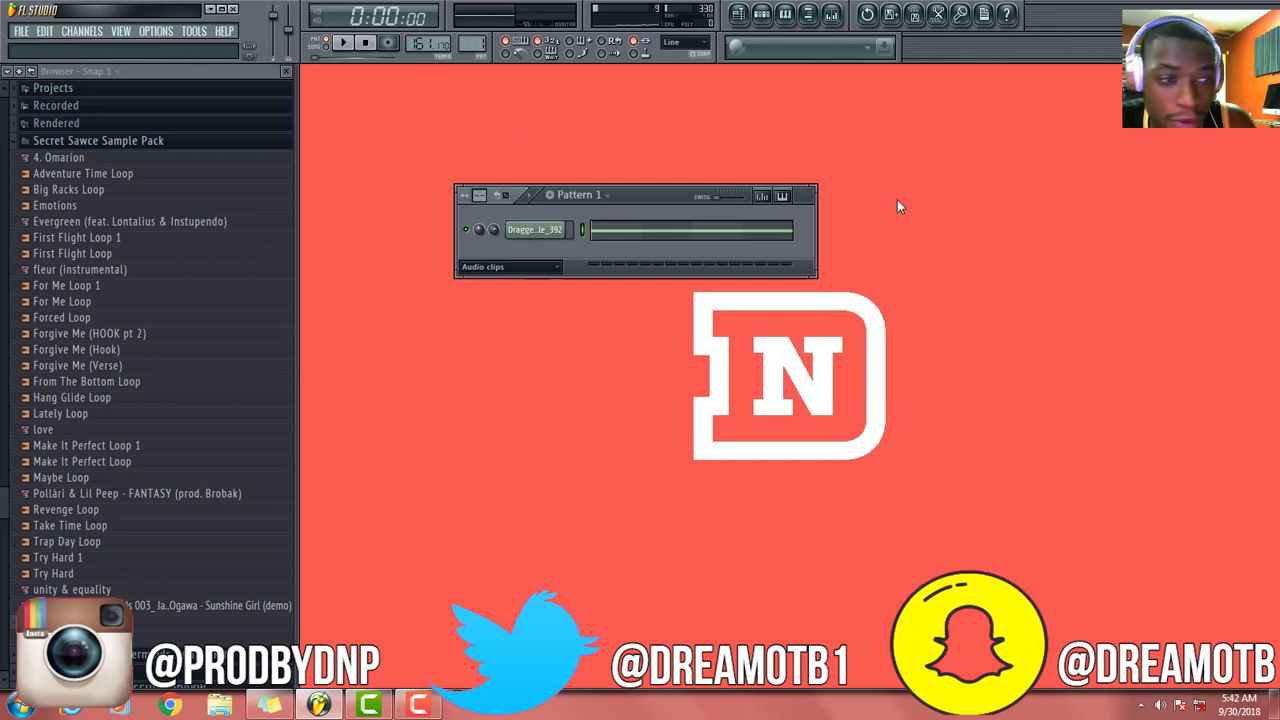
Browse the drum kit folders and audition the YCSizzleOpenTriangle sample against the playing loop
left_click(30, 88)
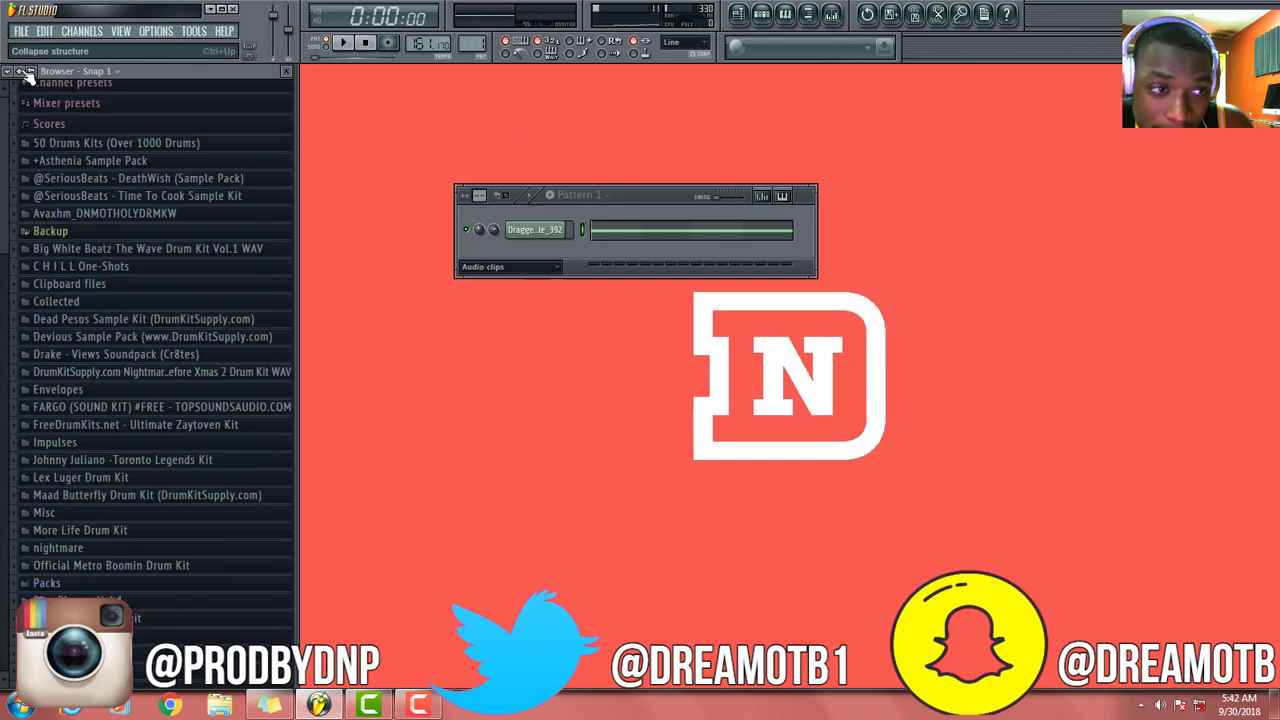
scroll(40, 400, "down", 2)
scroll(40, 400, "down", 6)
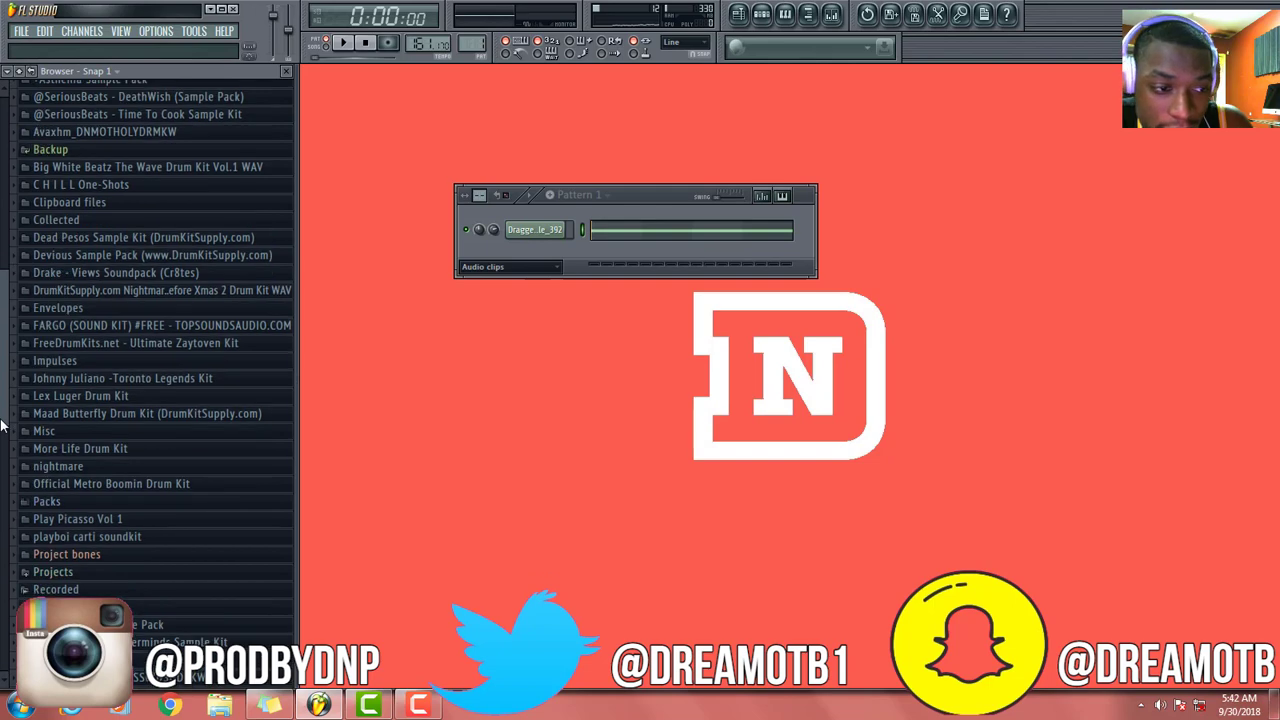
scroll(2, 516, "down", 4)
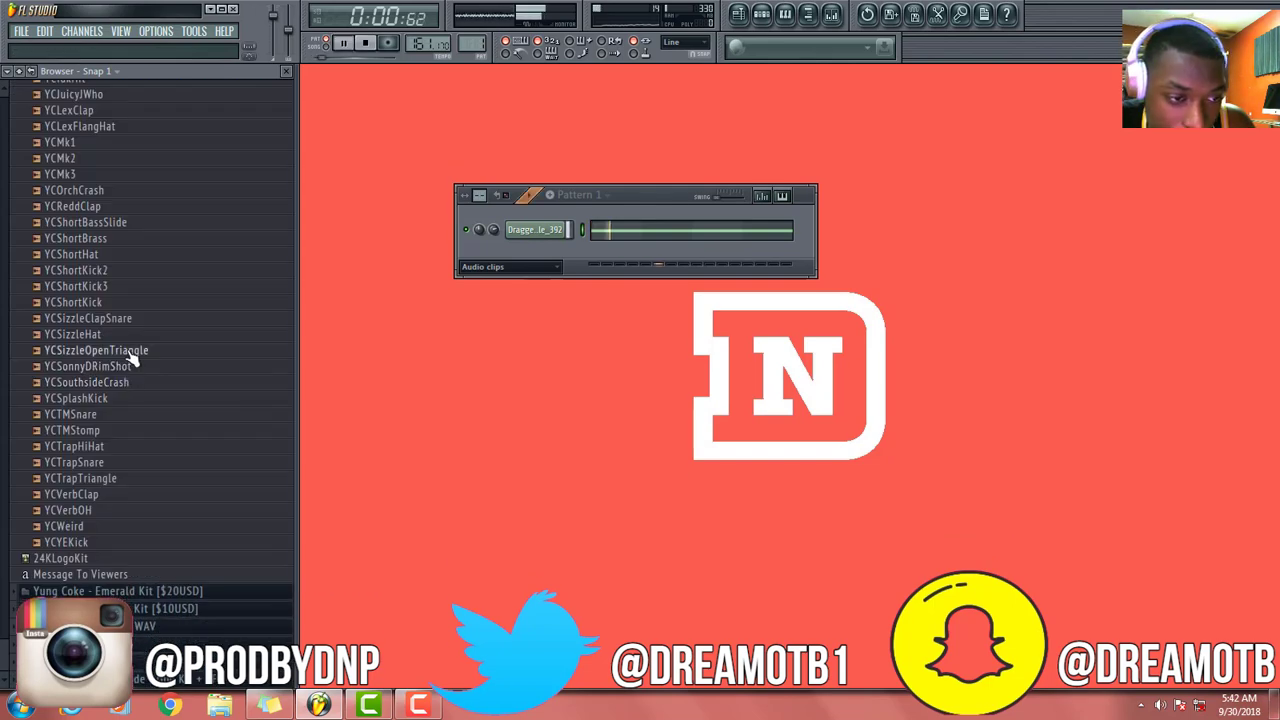
left_click(130, 358)
right_click(128, 355)
Load ZayPopi Jay Open Hat (1) from the Zaytoven - Beast Mode kit's Open Hats folder into a new channel
left_click(2, 588)
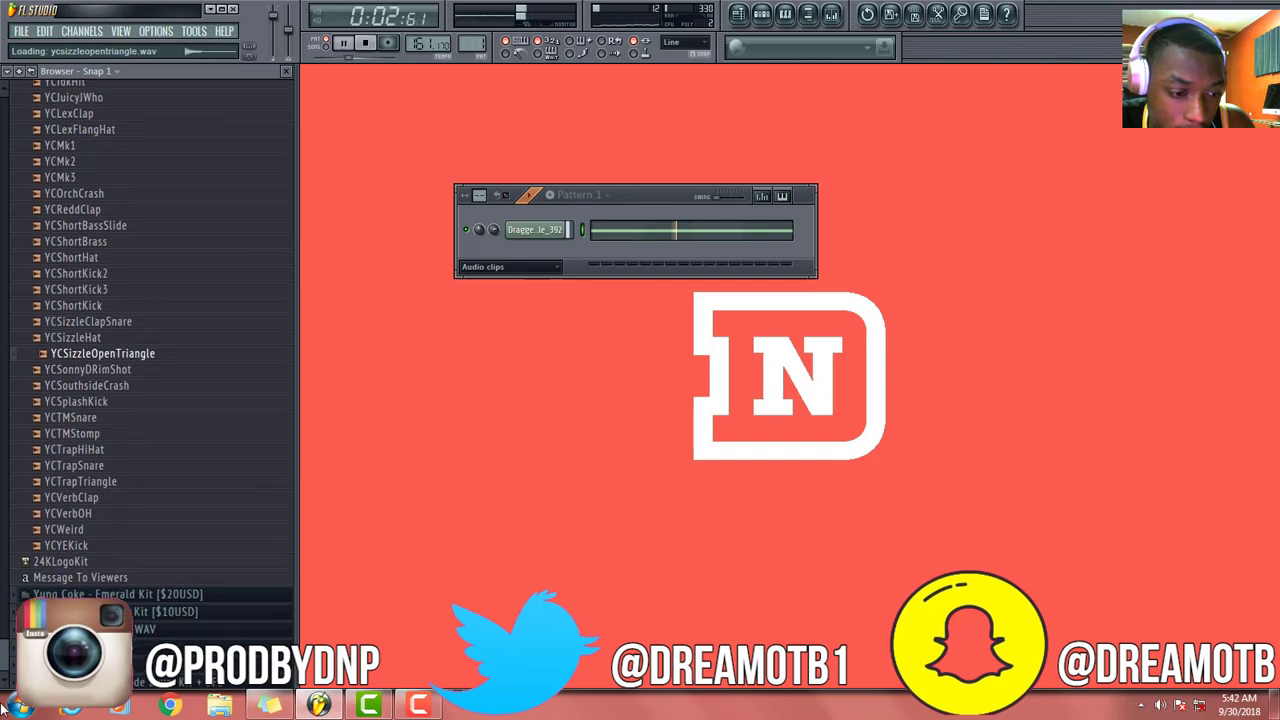
left_click(195, 679)
left_click(100, 594)
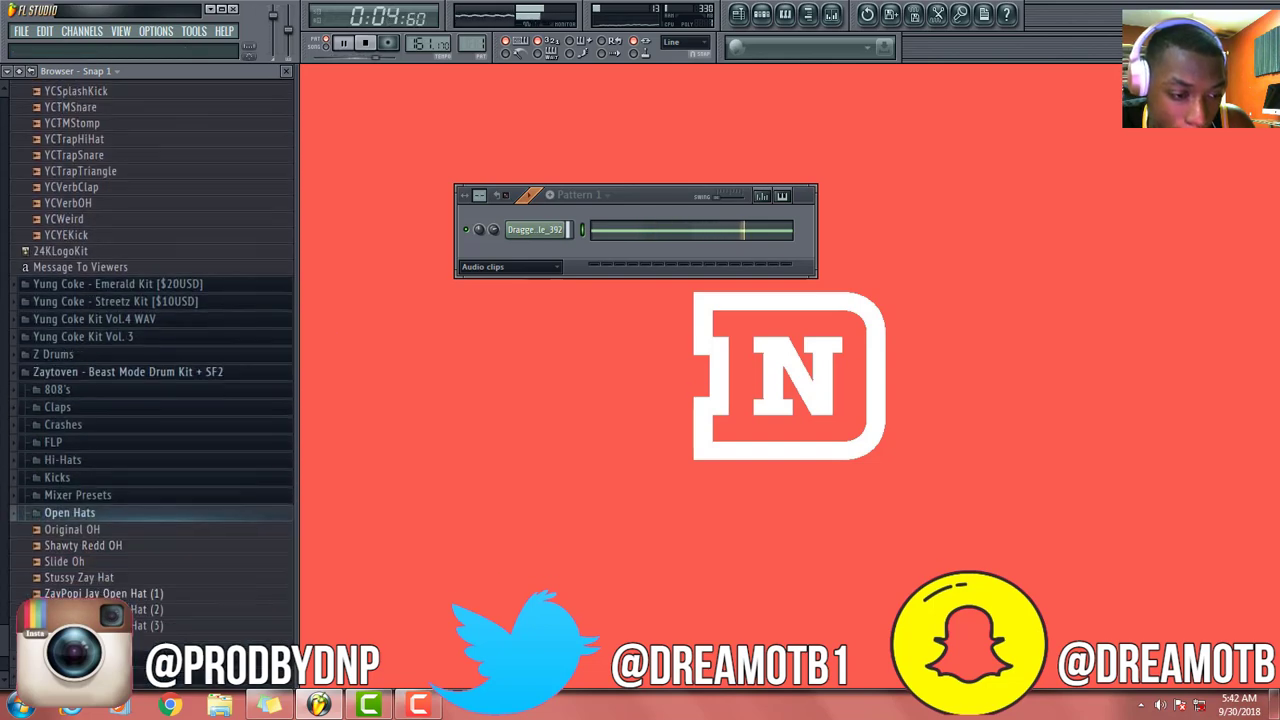
left_click(103, 587)
right_click(116, 596)
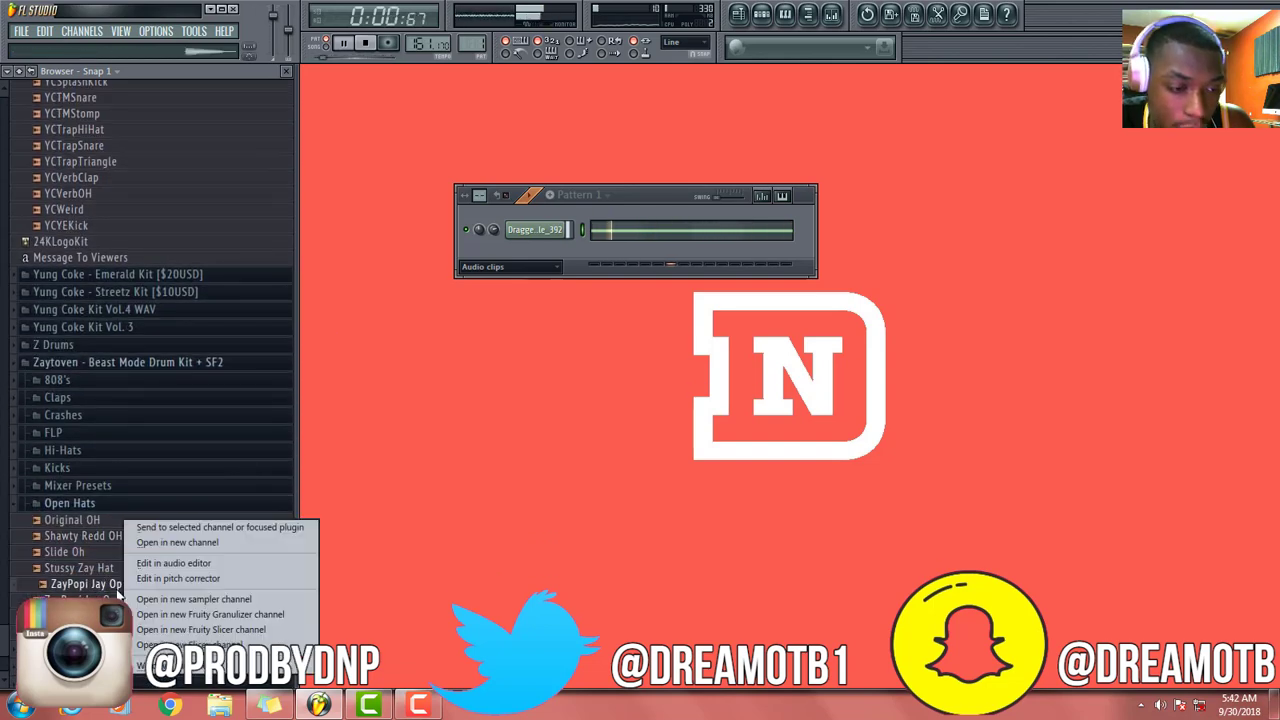
left_click(159, 542)
Enable the volume envelope for the open hat channel and close its channel settings
left_click(527, 256)
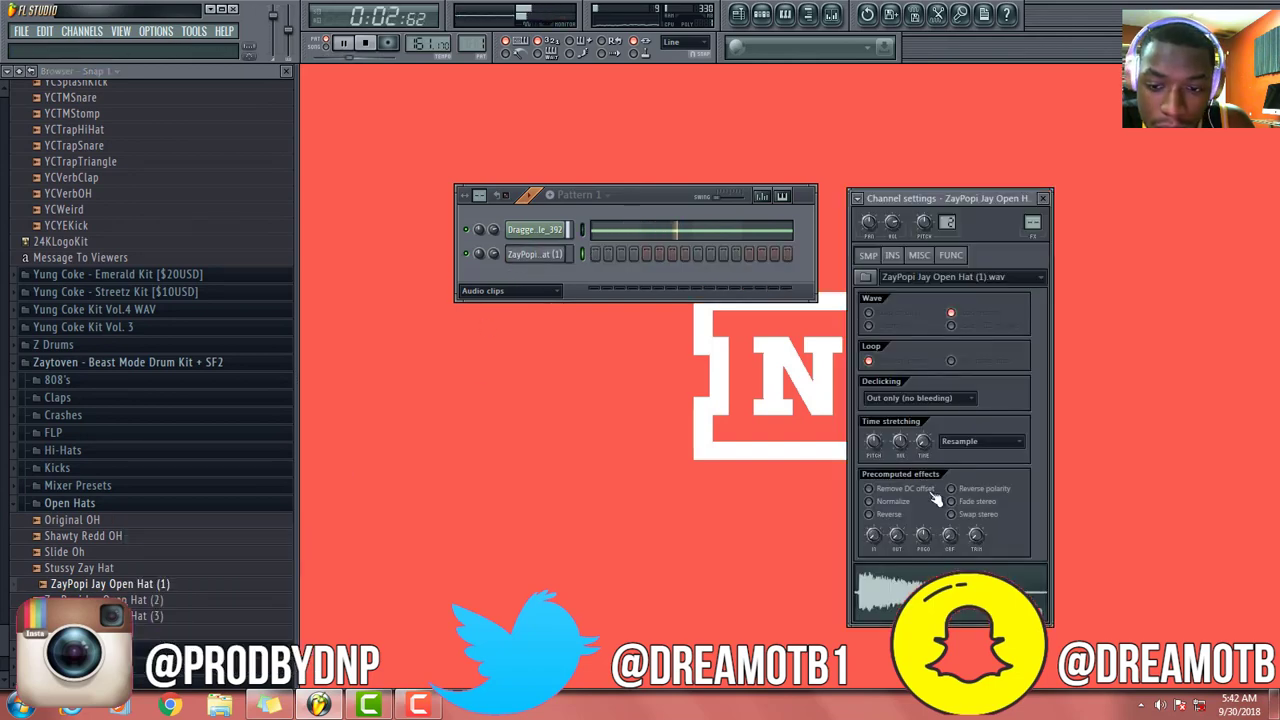
left_click(893, 256)
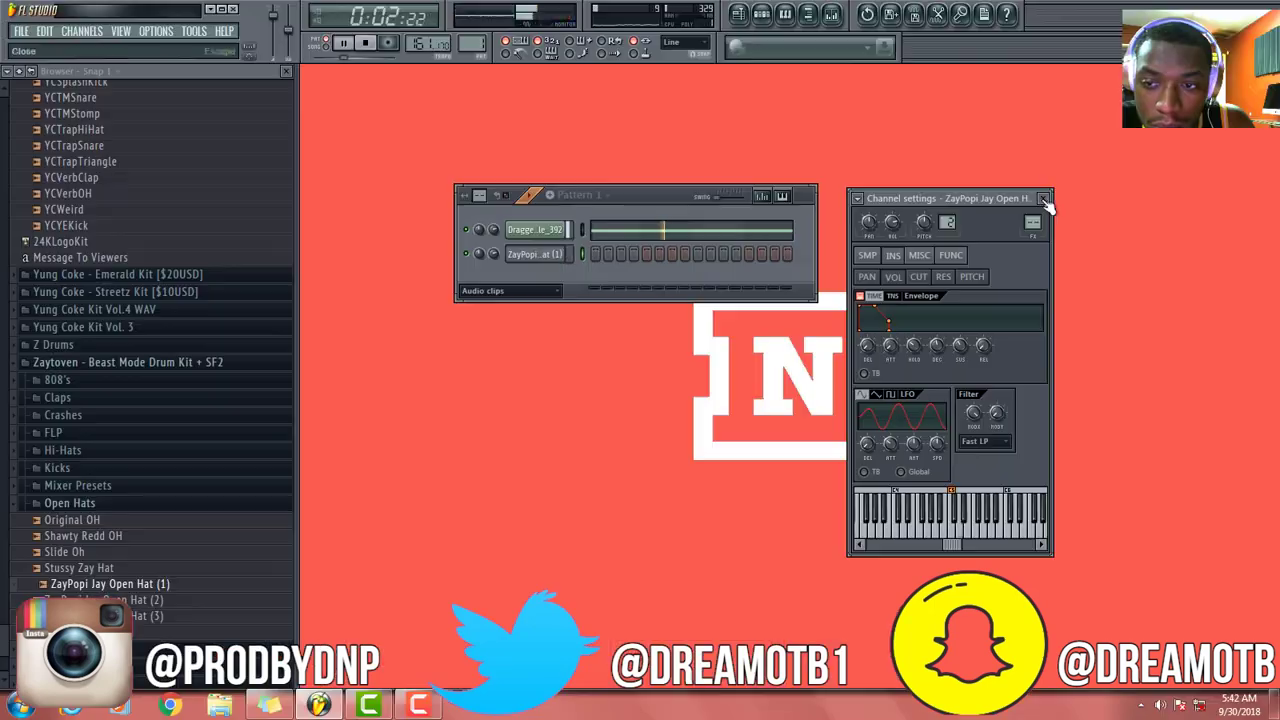
left_click(1043, 199)
Draw the open hat's D5 notes across bars 1 to 4 and an A4 note at the start of bar 4 in the piano roll
right_click(555, 255)
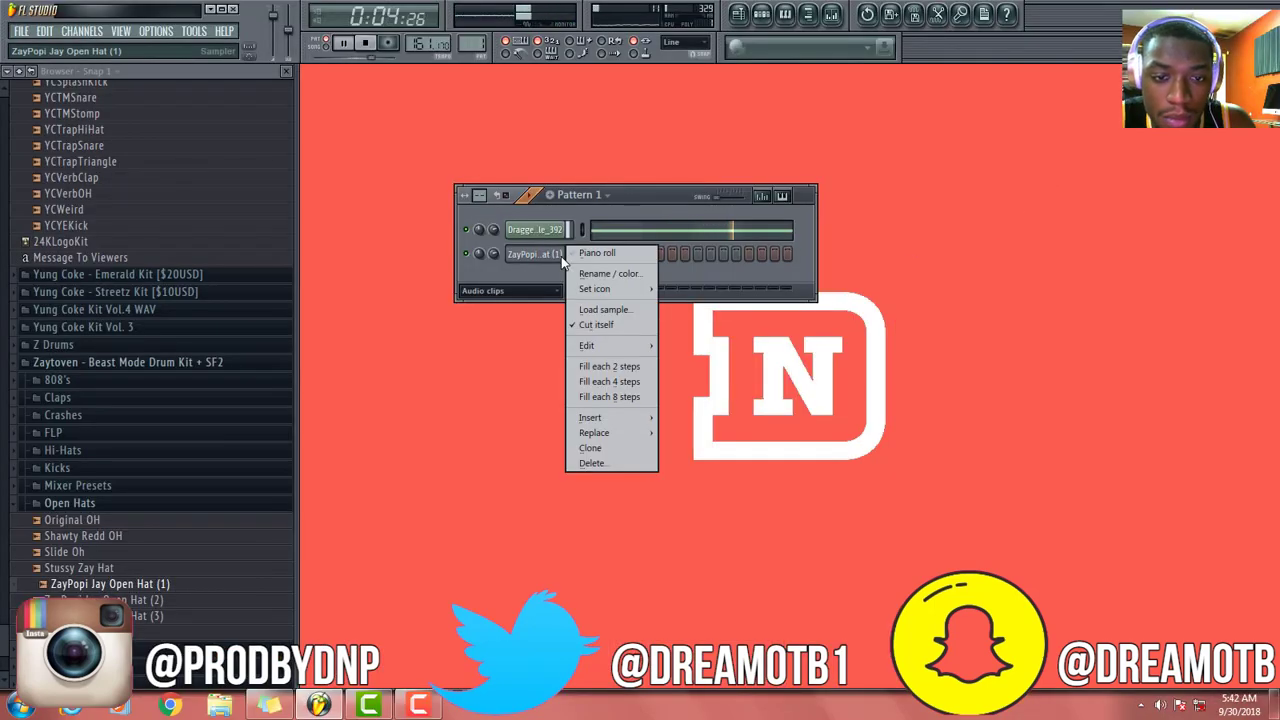
left_click(572, 257)
left_click(699, 372)
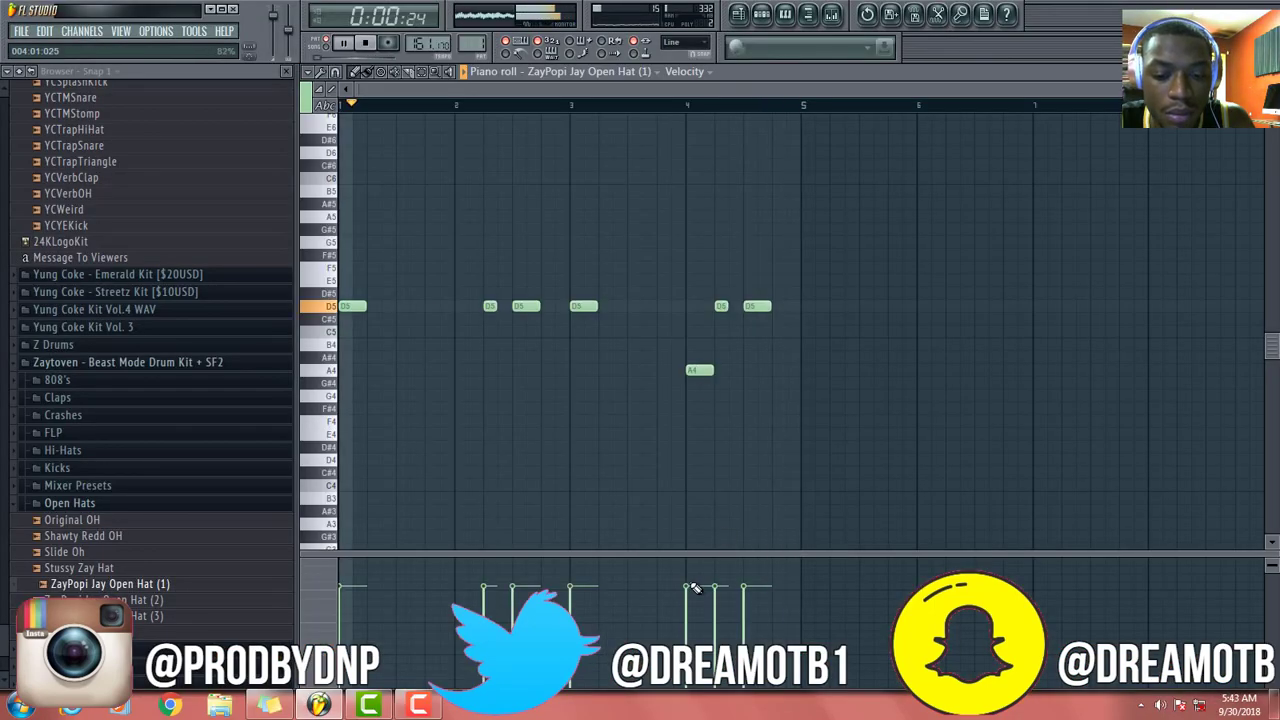
Add a G#4 note on beat 4 of bar 1 and D5 notes starting bars 2 and 4, moving the A4 note to beat 4 of bar 3
left_click(450, 385)
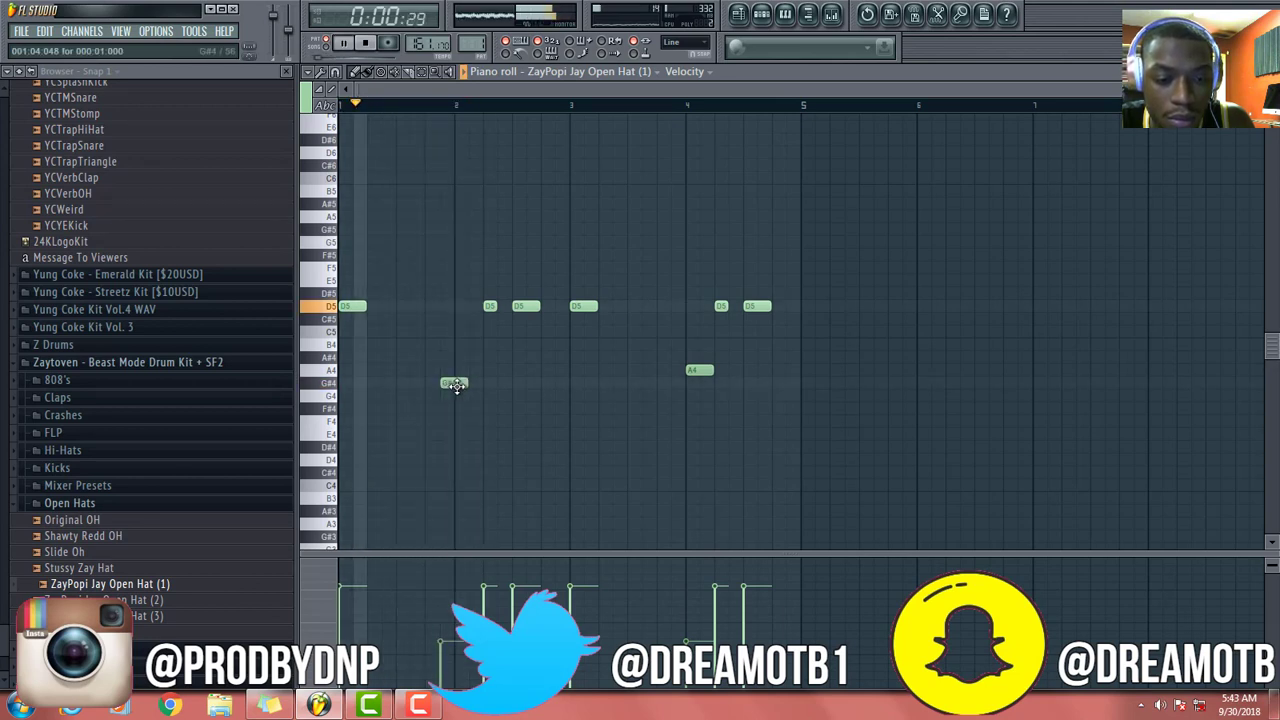
left_click_drag(450, 385, 438, 385)
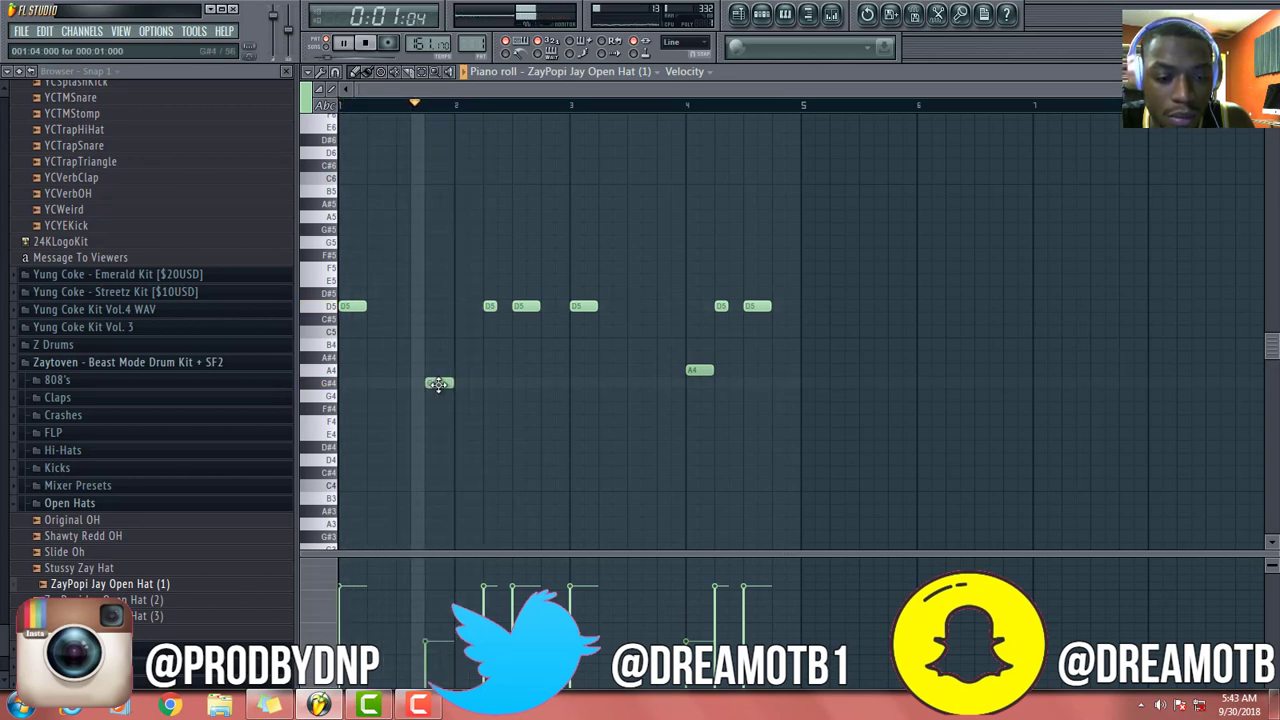
left_click(466, 307)
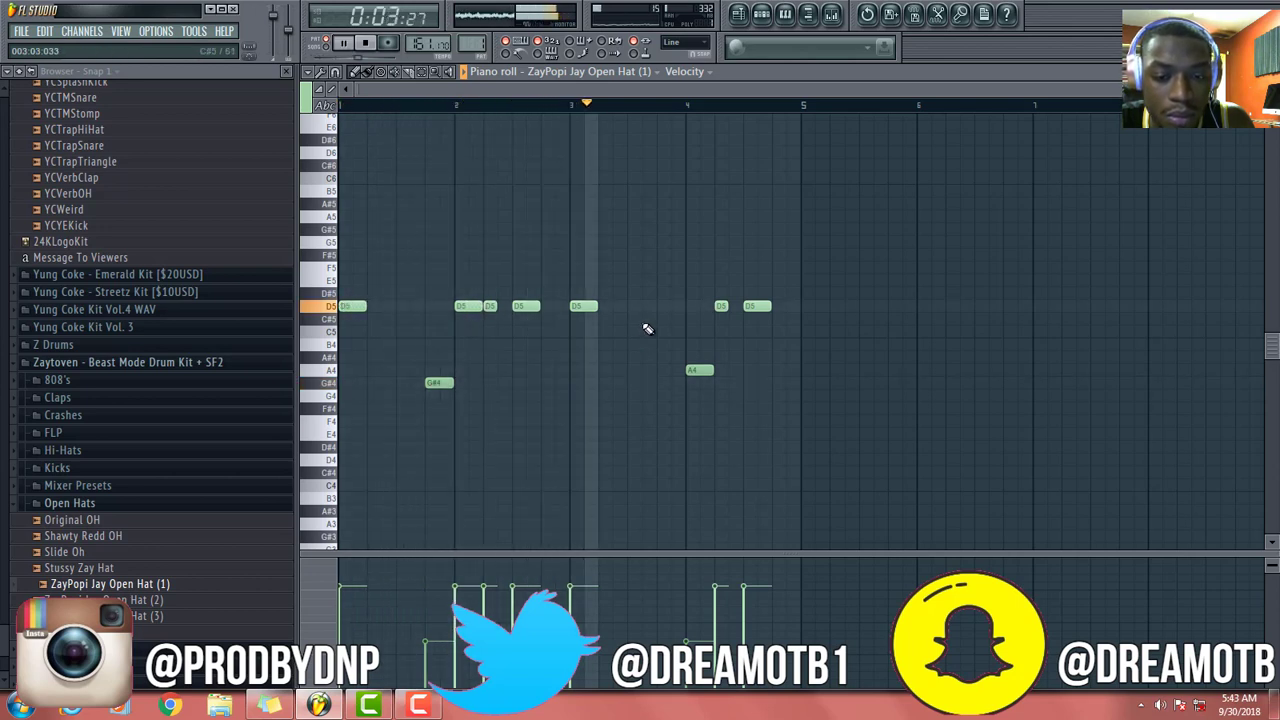
left_click_drag(697, 370, 663, 370)
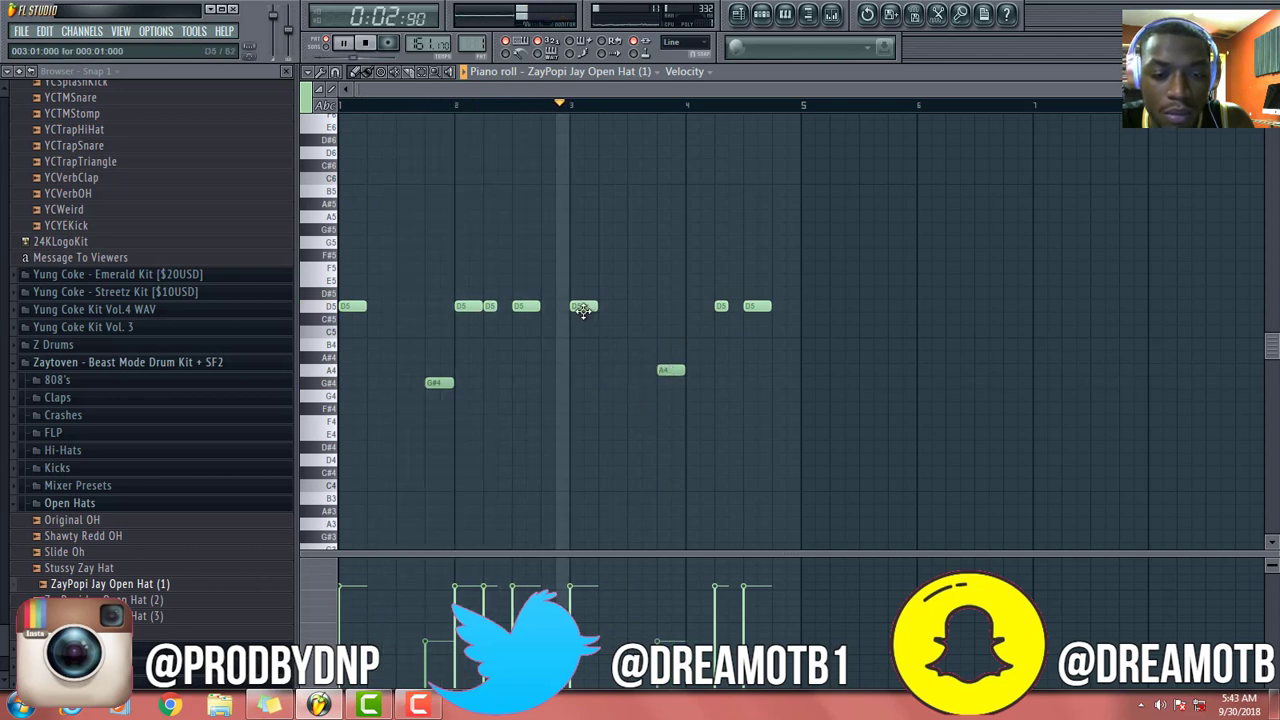
left_click(700, 308)
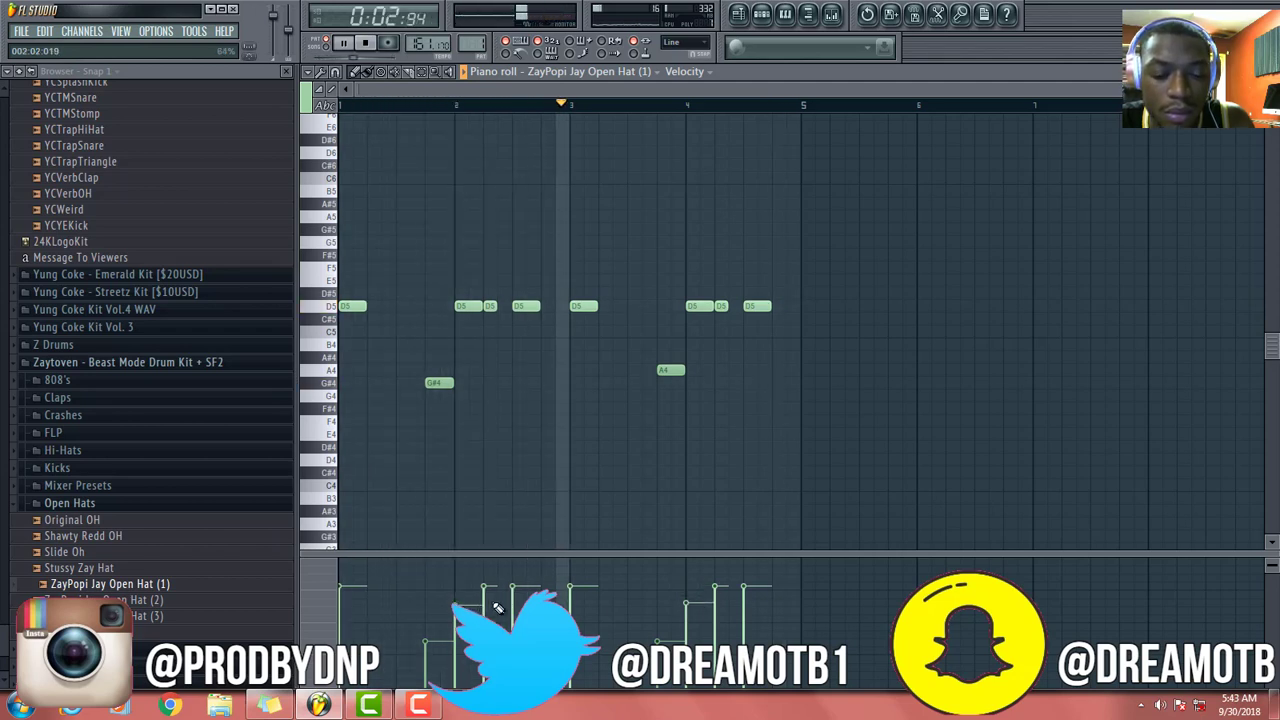
Close the piano roll and set the open hat channel's volume to 38%
key("Escape")
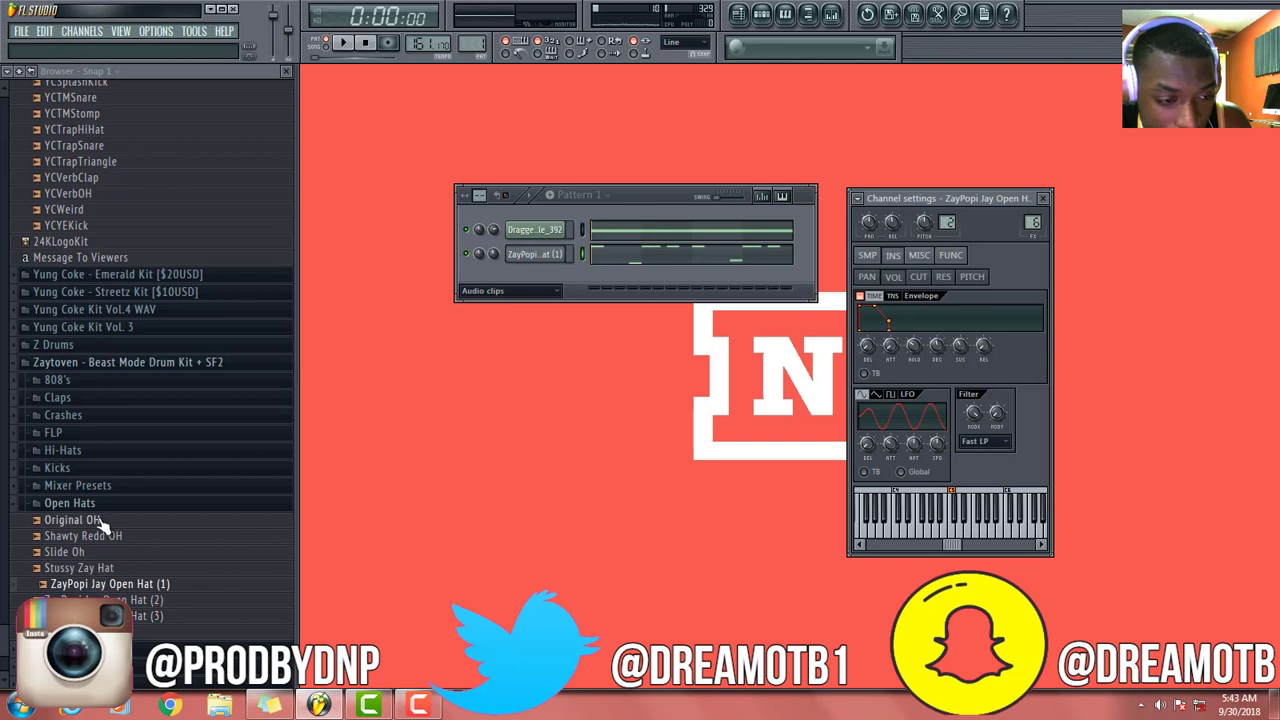
left_click(492, 258)
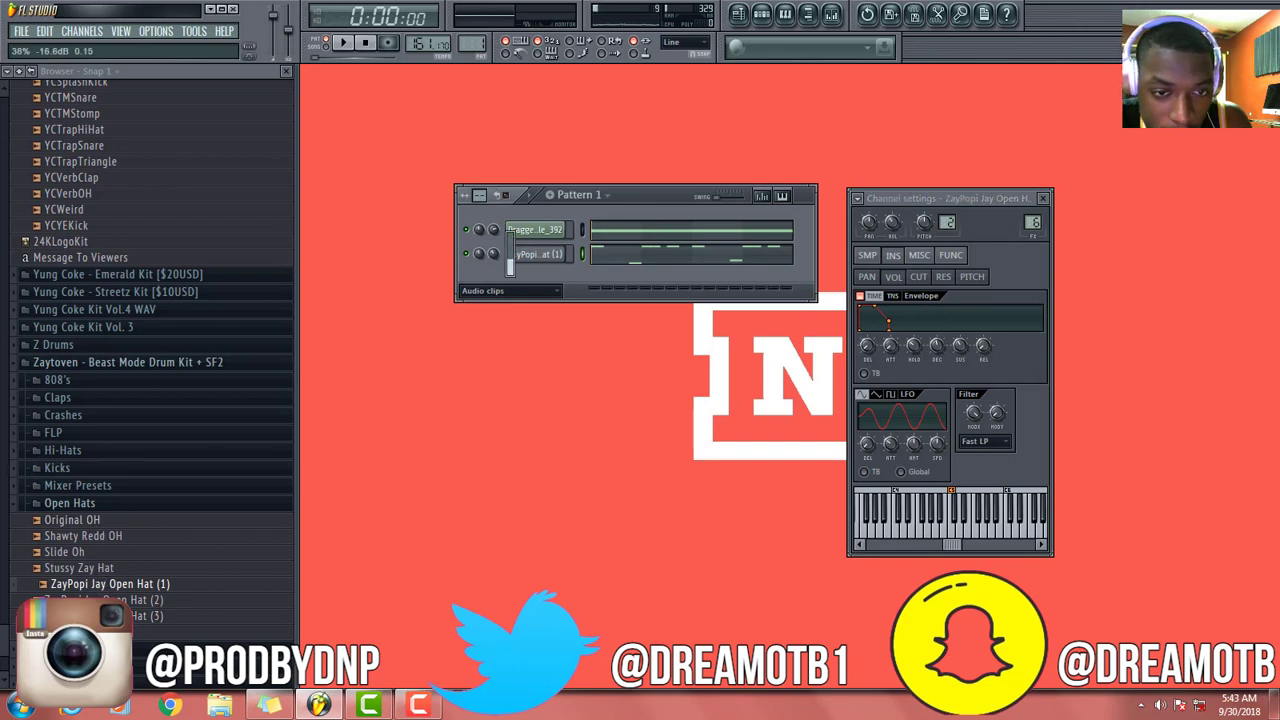
Open the Original OH sample in a new channel and audition it over the playing loop
right_click(184, 518)
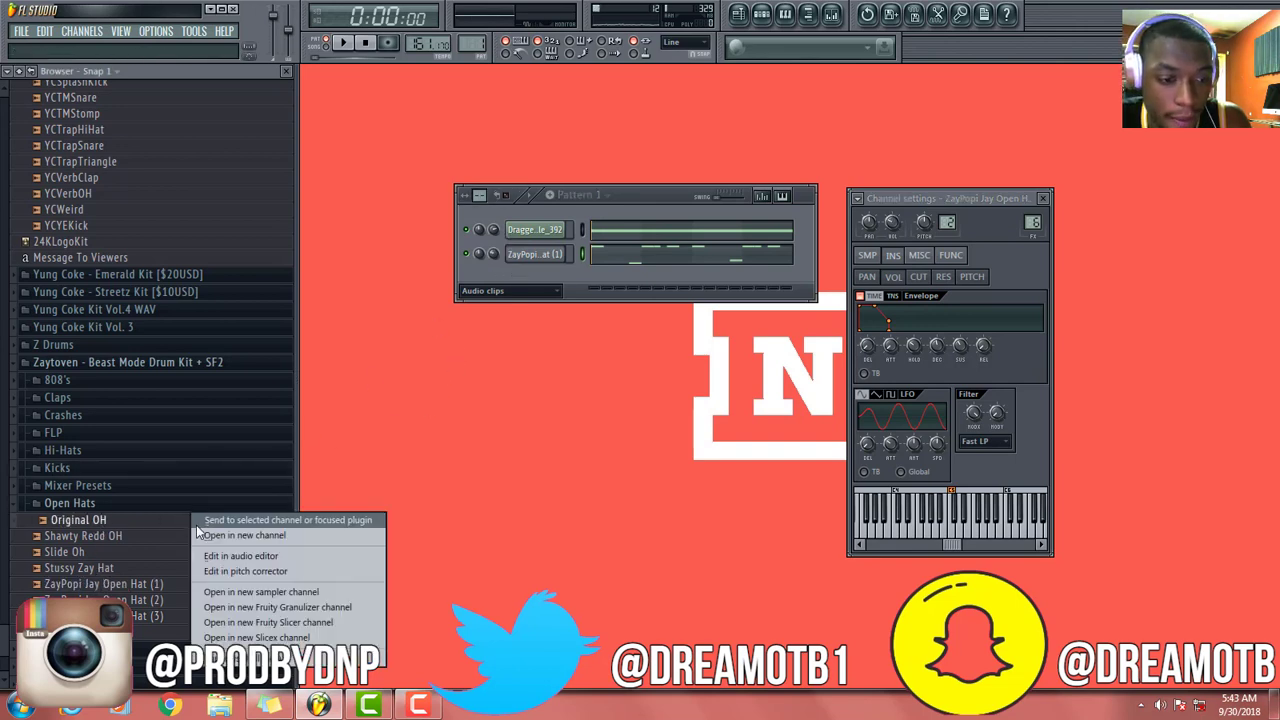
left_click(245, 535)
key("space")
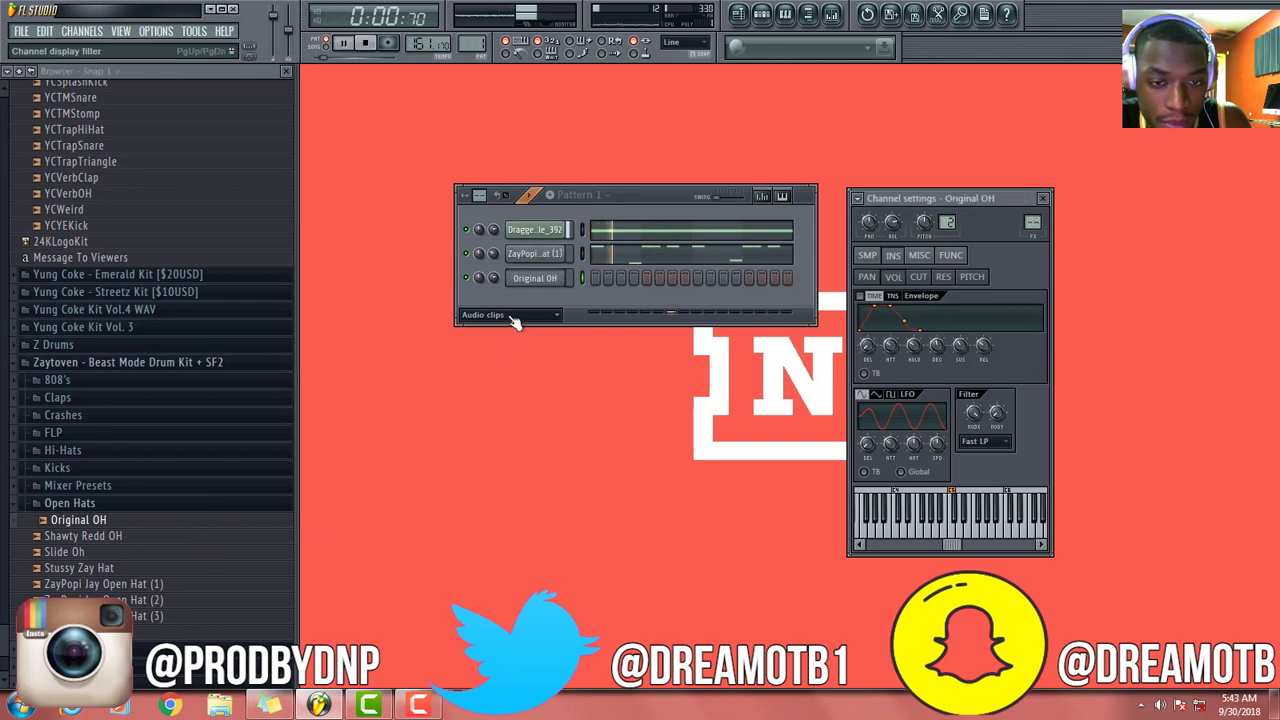
key("q")
key("q")
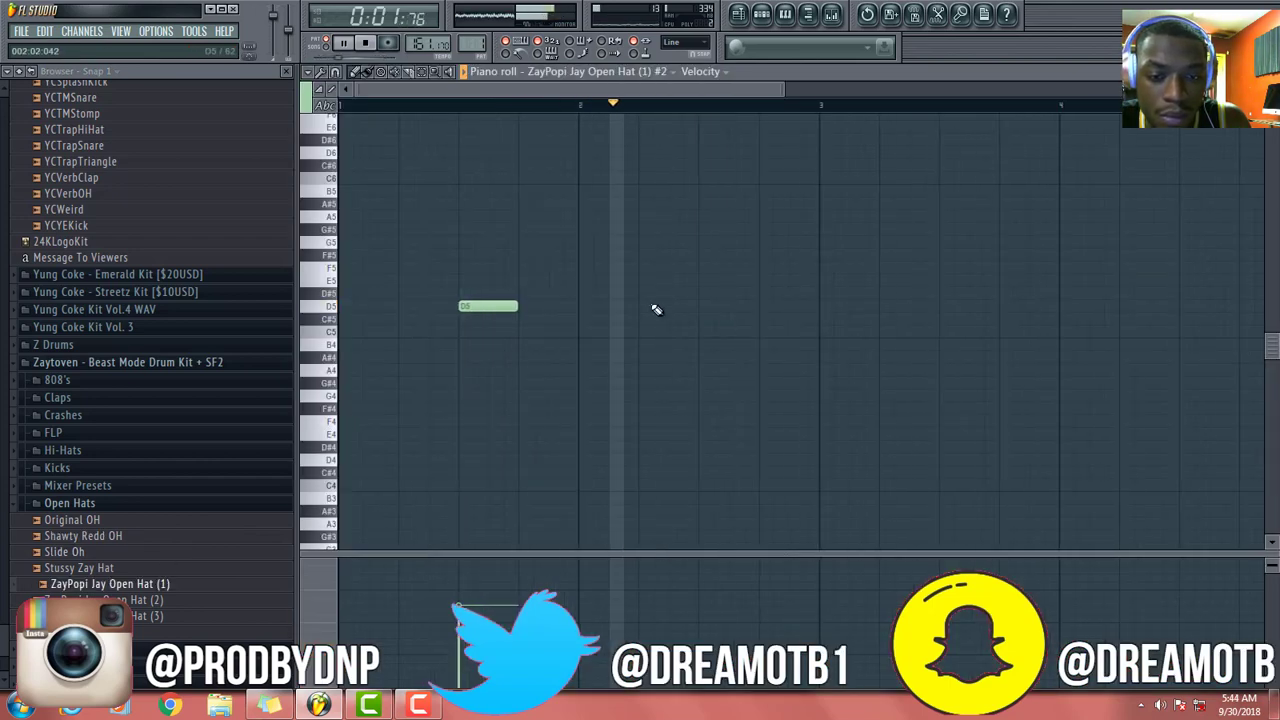
Add D5 notes for the second ZayPopi open hat on beat 2 of bar 2, beat 3 of bar 3 and beat 2 of bar 4
left_click(651, 306)
scroll(671, 306, "down", 2)
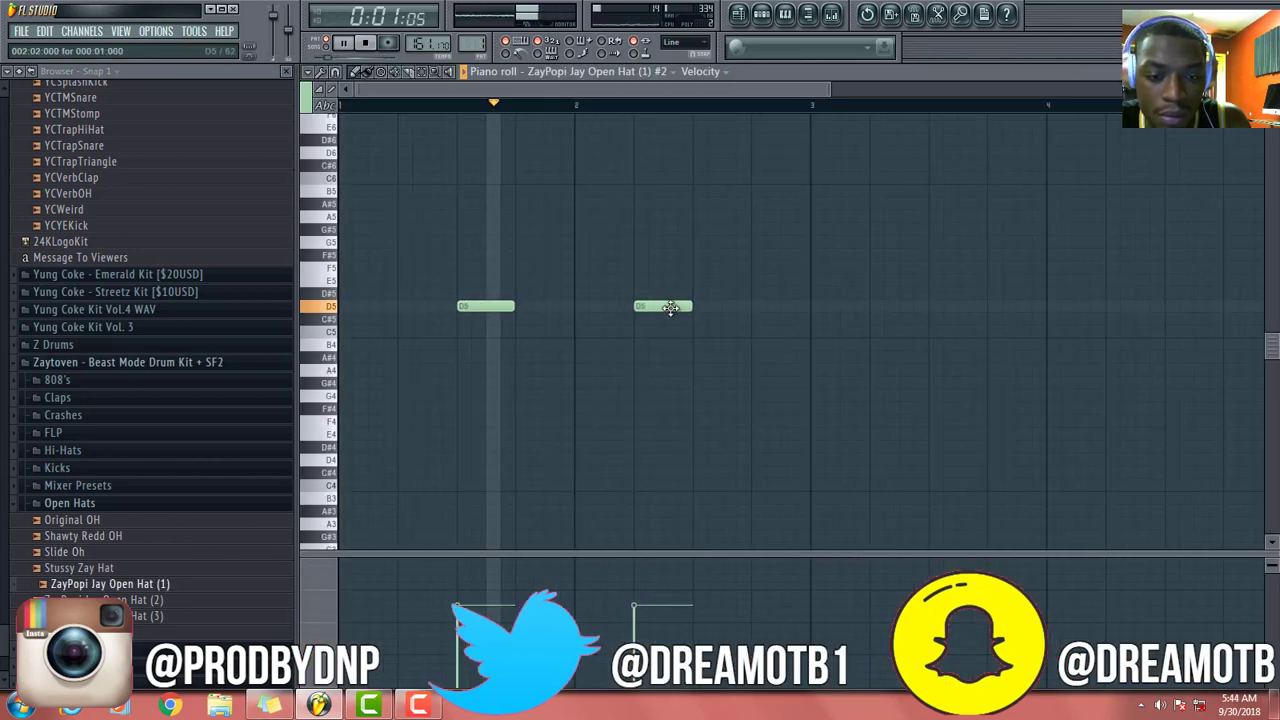
scroll(670, 312, "down", 1)
left_click(680, 305)
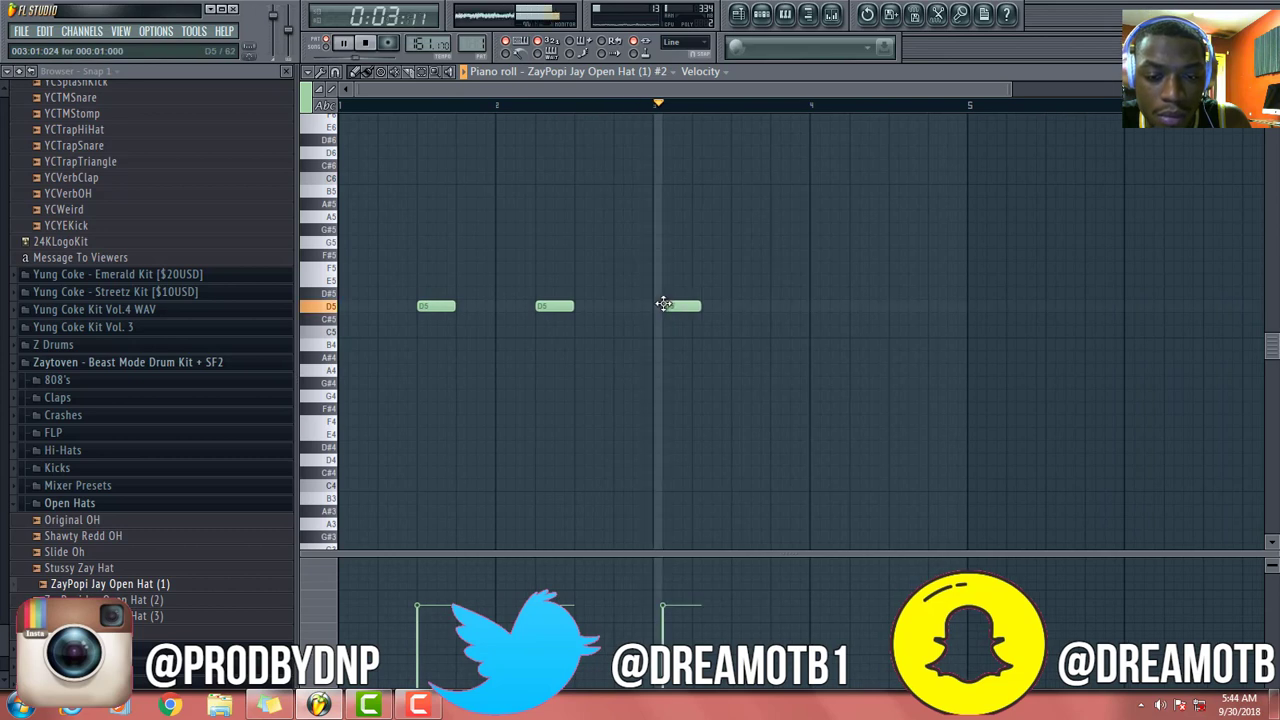
key("space")
key("space")
left_click_drag(680, 305, 741, 305)
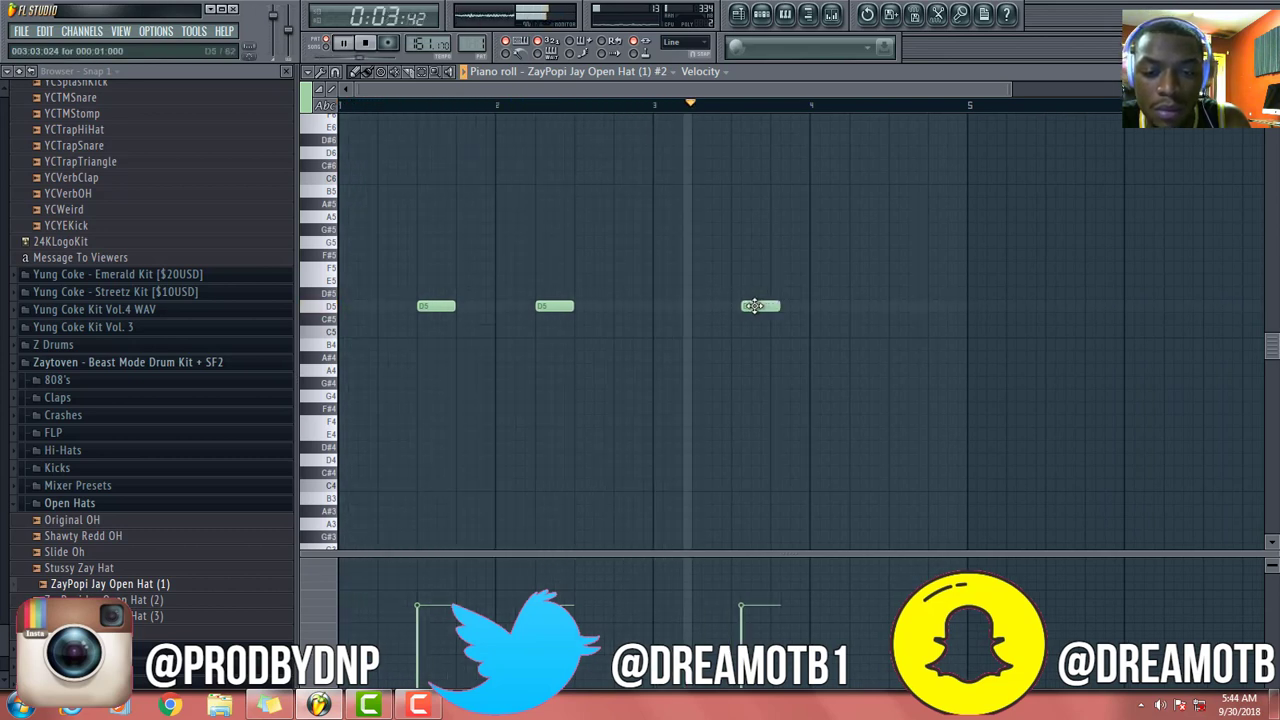
left_click(856, 306)
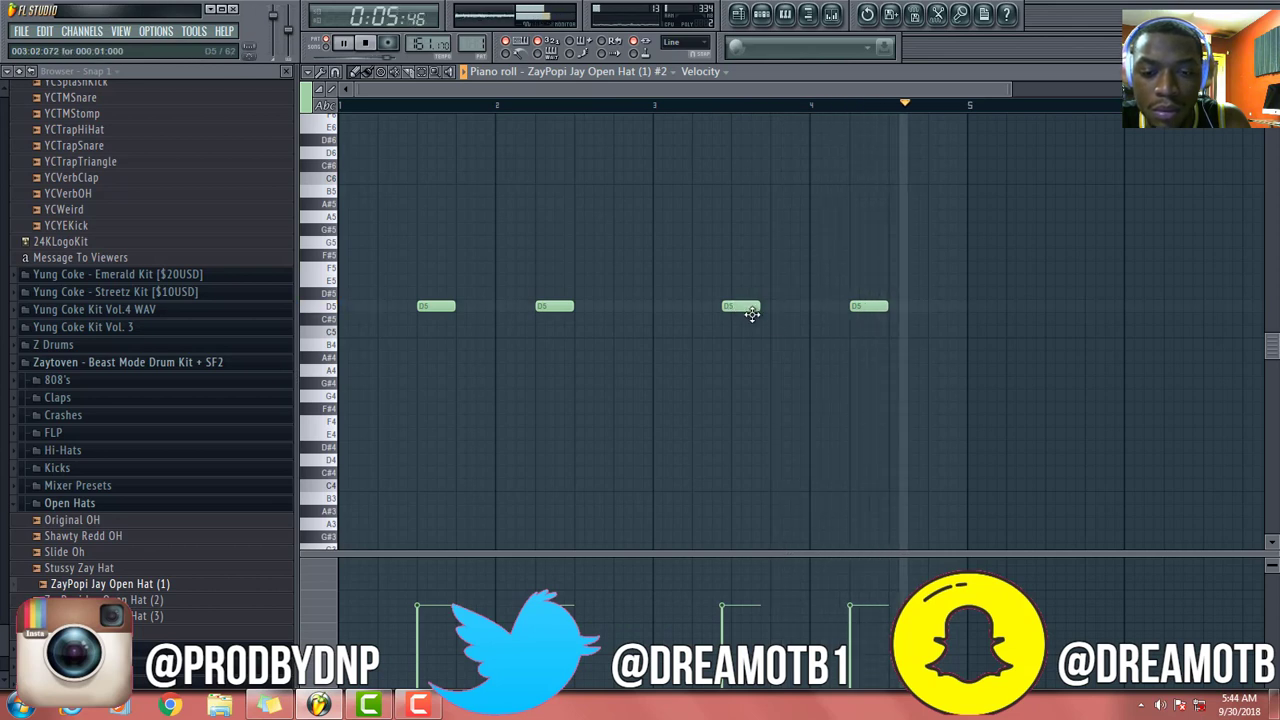
left_click_drag(749, 306, 747, 306)
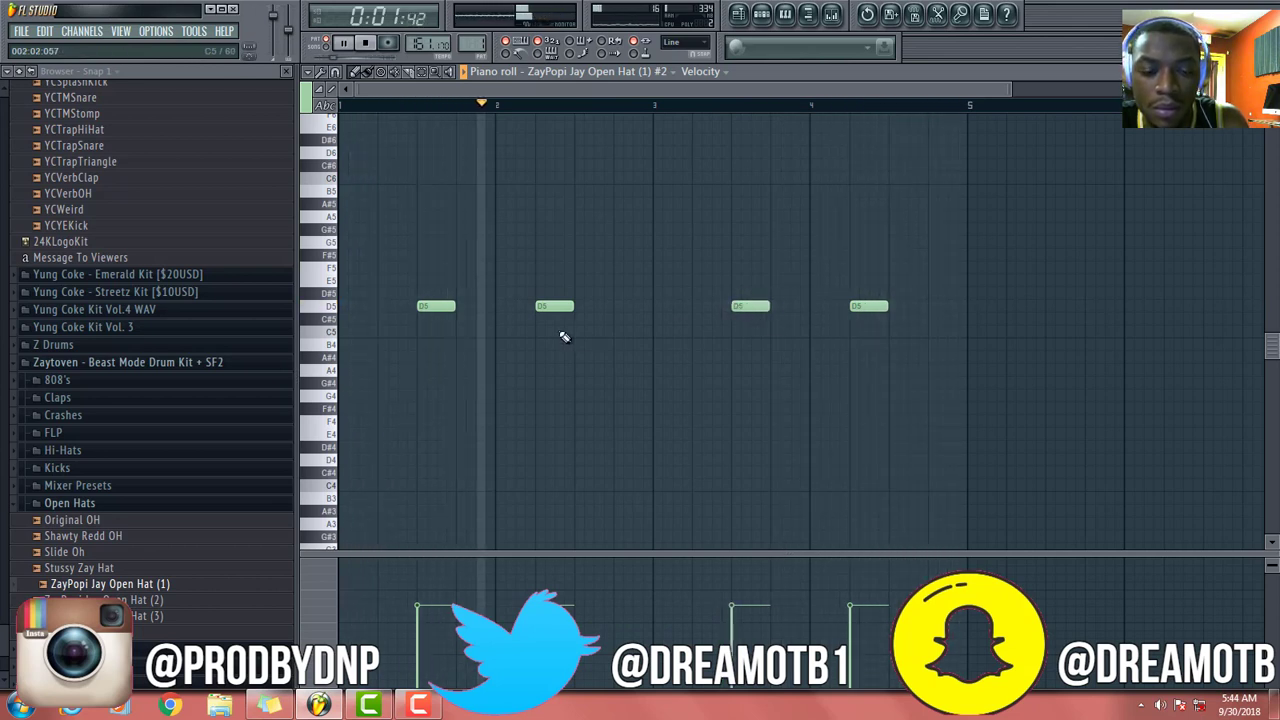
Try an extra D5 note at the start of bar 3 and remove it
left_click(666, 306)
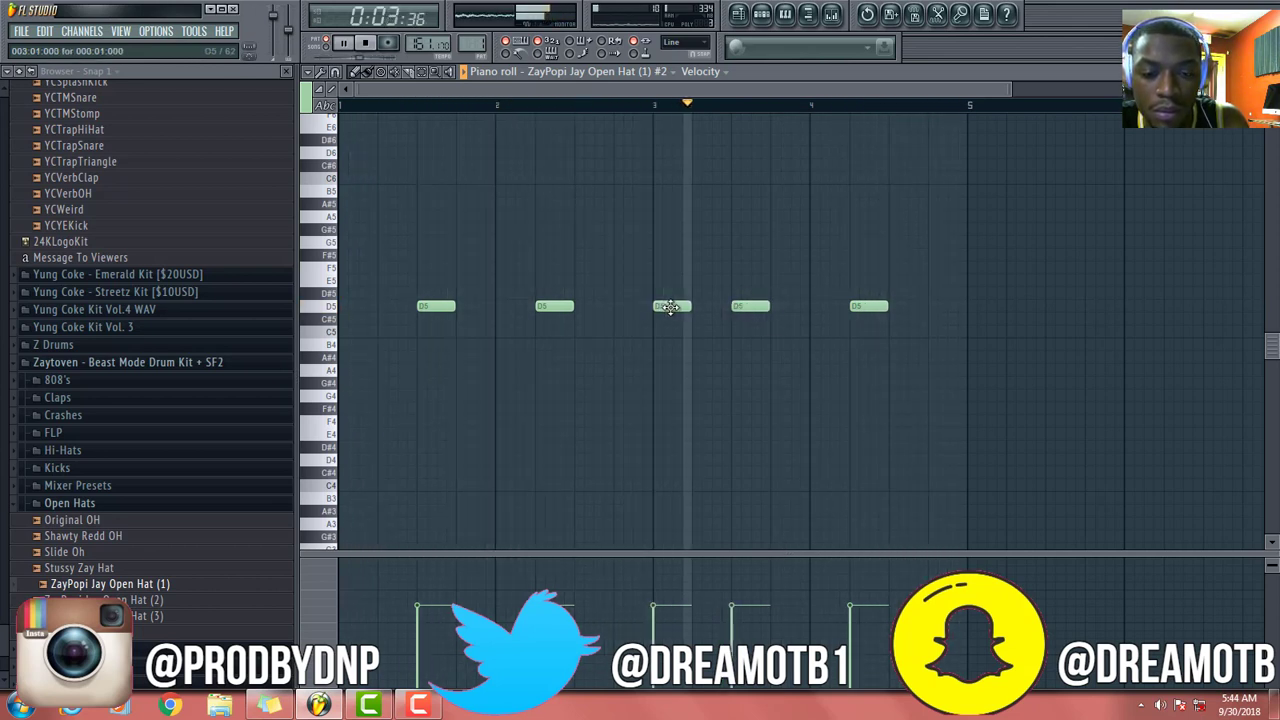
right_click(671, 307)
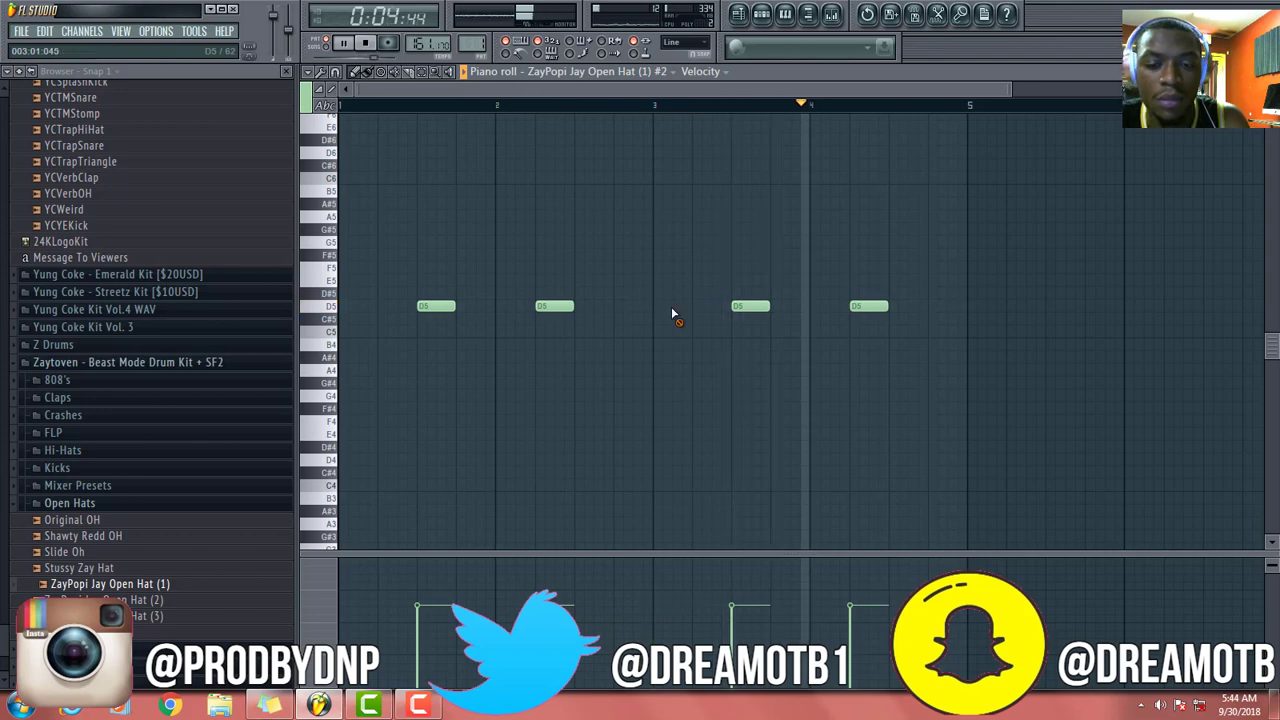
Balance the two open hat channels by adjusting the second one's panning and both channels' volumes
left_click(366, 44)
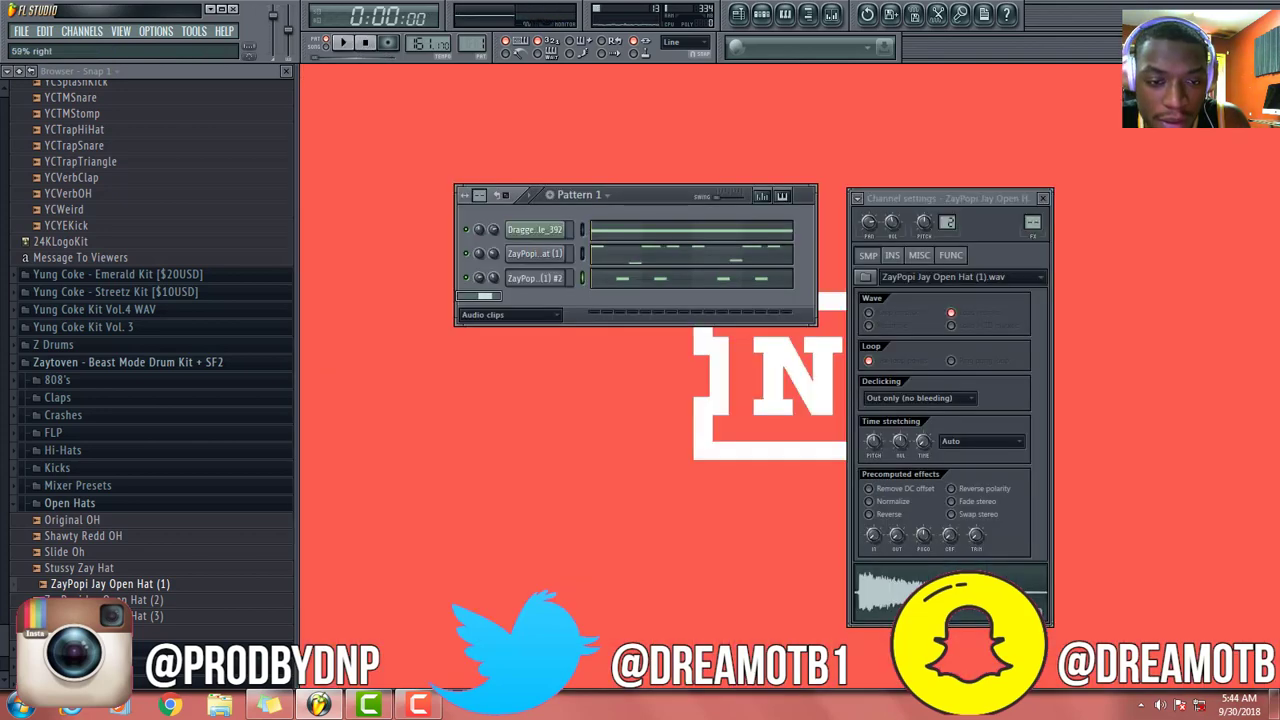
left_click_drag(479, 278, 479, 256)
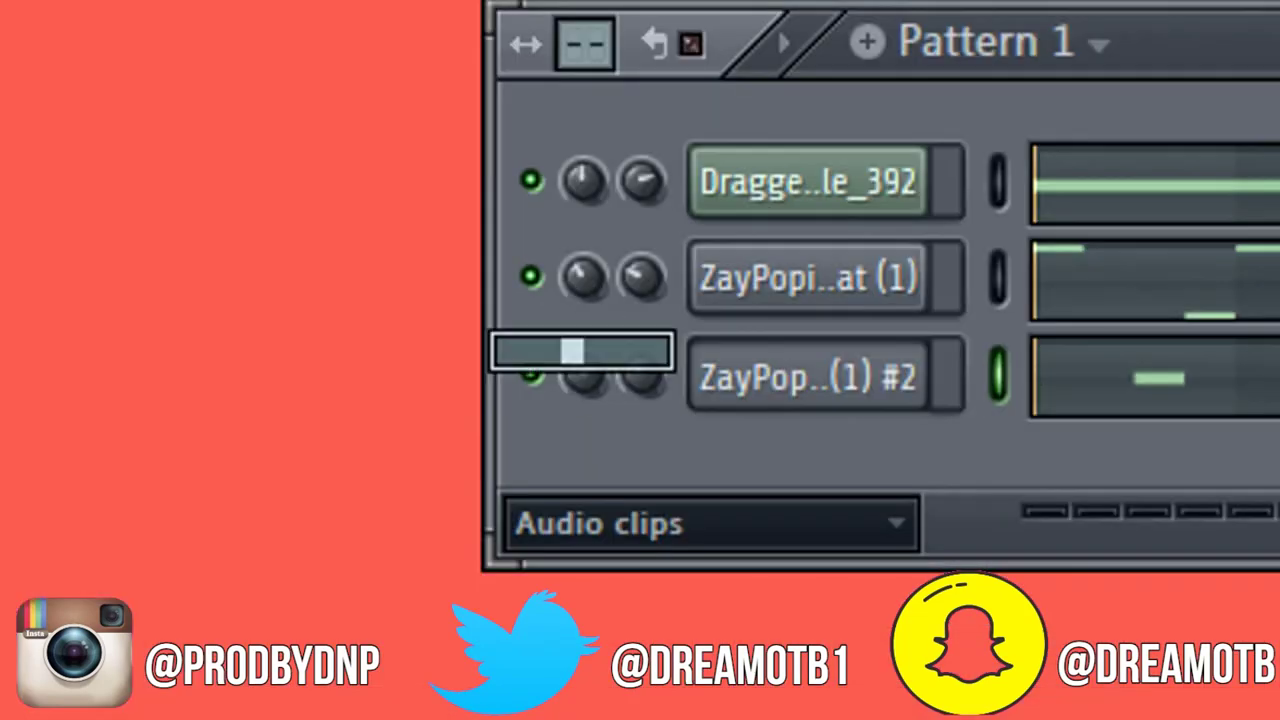
left_click_drag(641, 375, 641, 391)
left_click_drag(642, 282, 714, 341)
key("space")
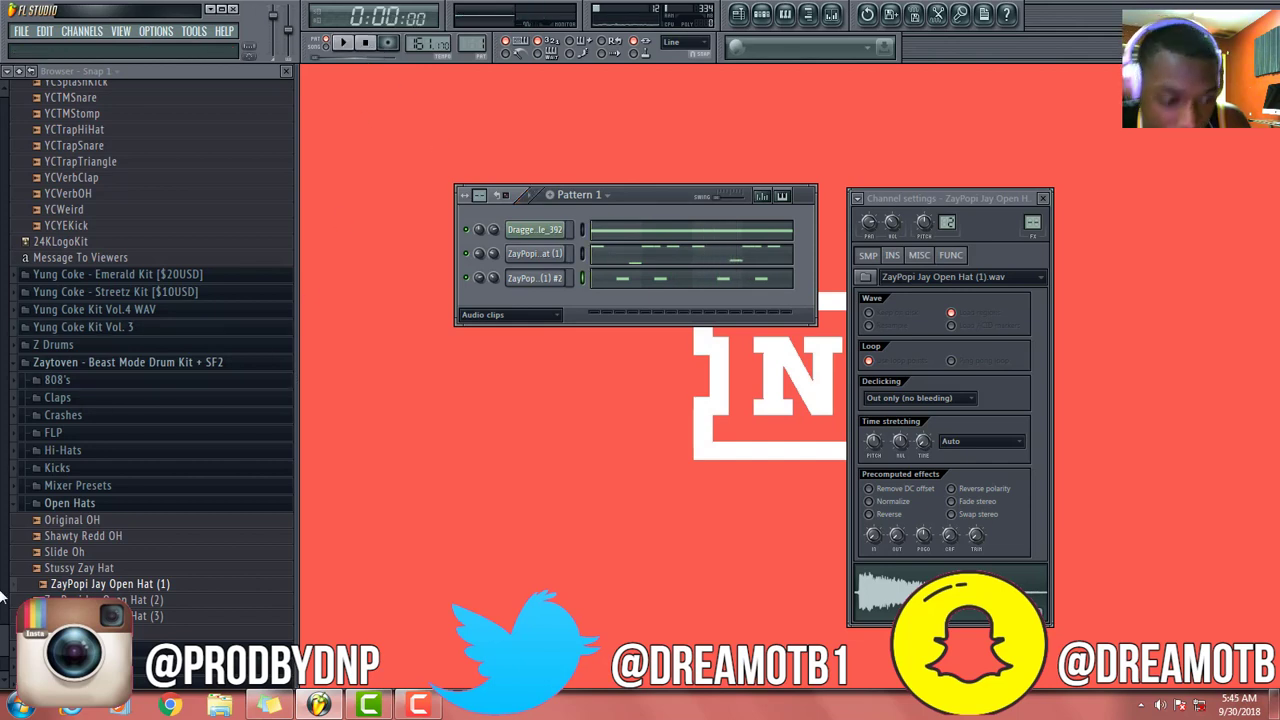
Load the Zay Guiro sample from the Zaytoven kit's Percs folder into a new channel
scroll(205, 396, "down", 5)
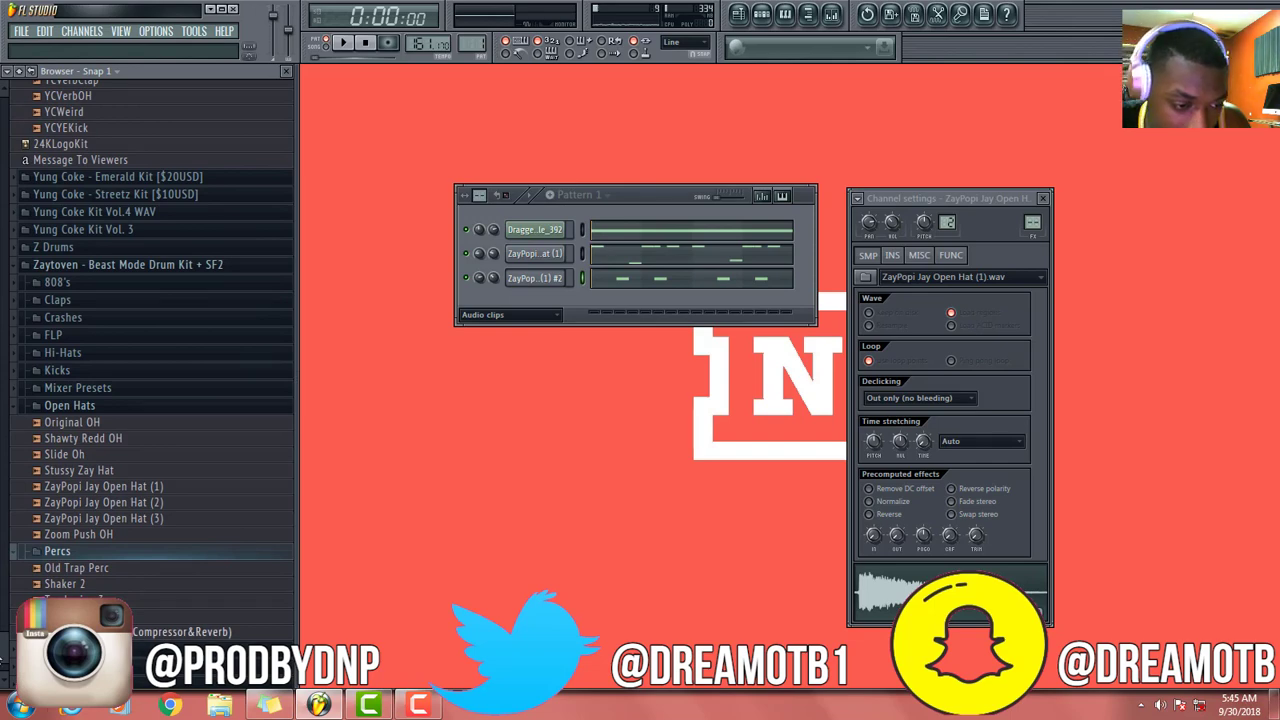
scroll(150, 380, "up", 6)
scroll(150, 380, "down", 7)
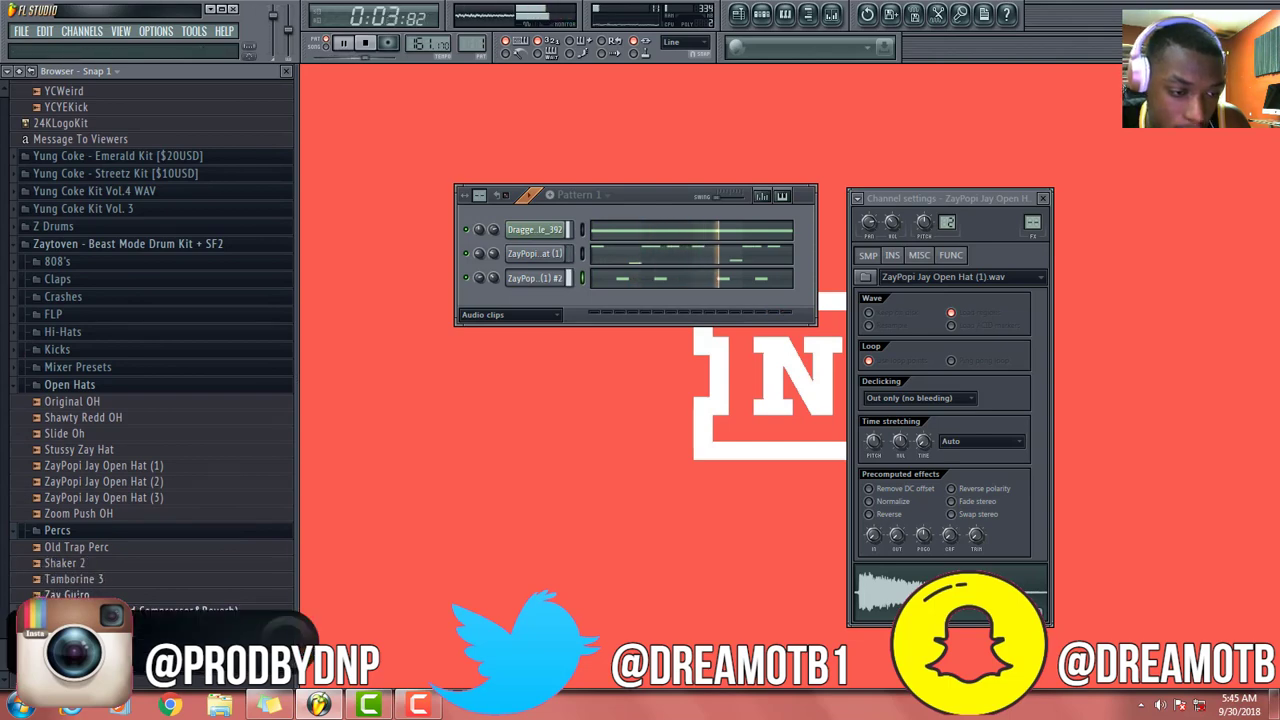
right_click(75, 594)
left_click(140, 544)
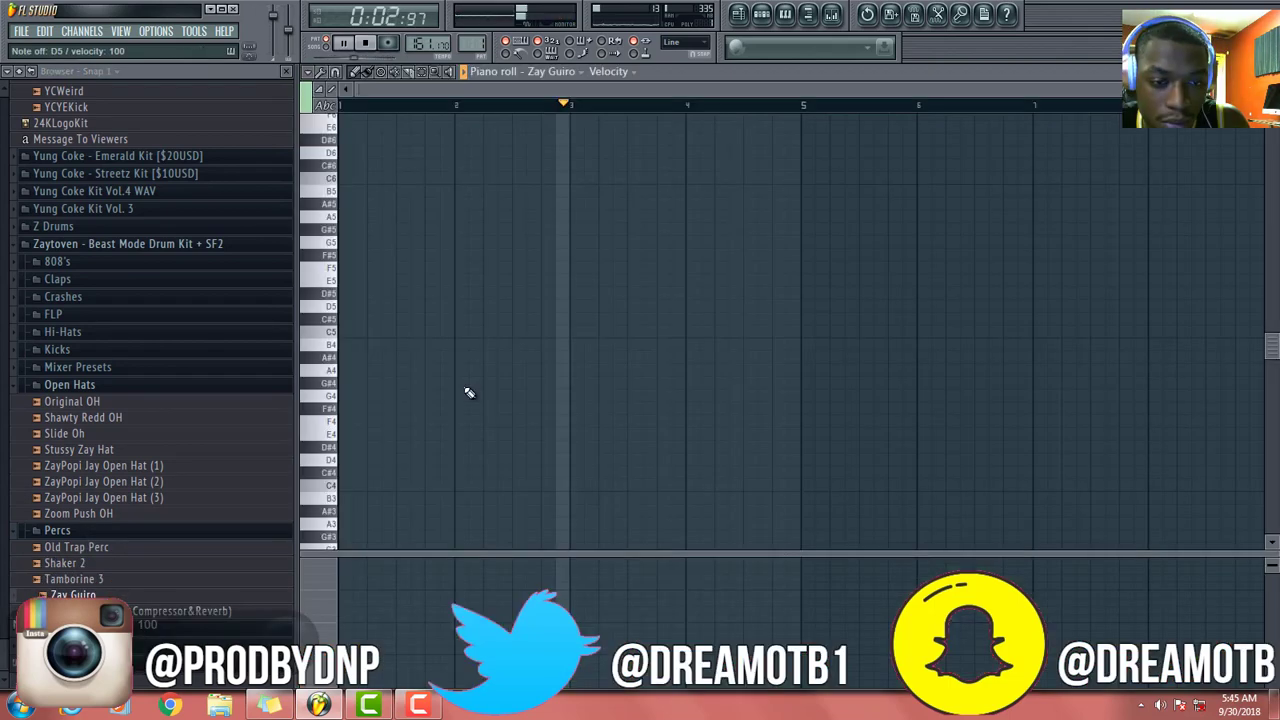
Place D5 notes for the Zay Guiro on beat 4 of bar 4 and beat 4 of bar 2
left_click(782, 306)
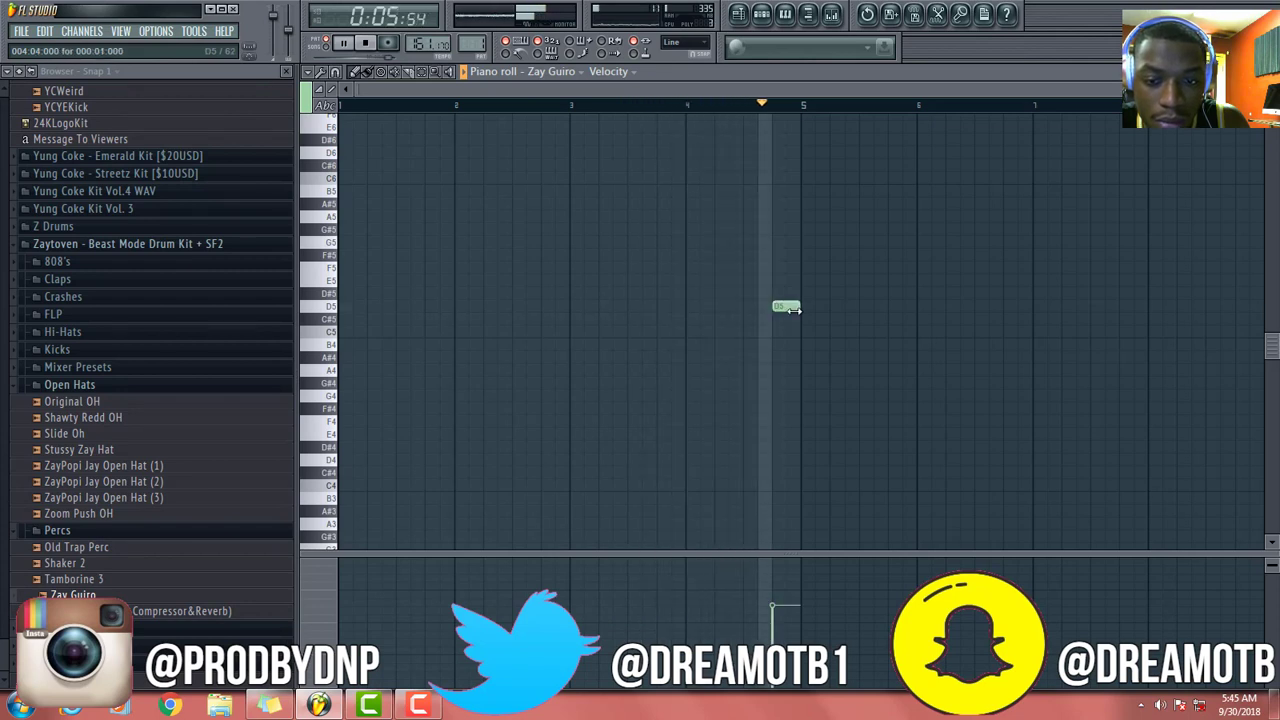
left_click(555, 310)
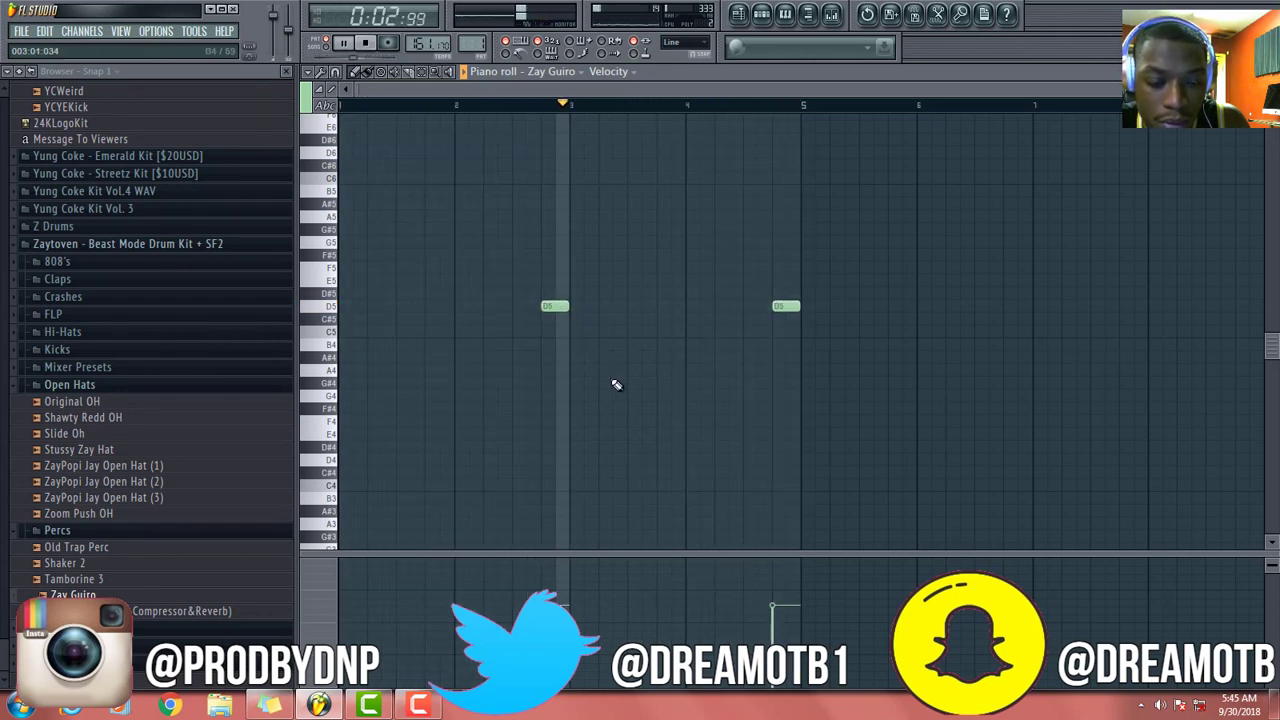
Load the BWB THE WAVE PERC (4) sample from the Percs folder into a new channel
scroll(601, 161, "up", 2)
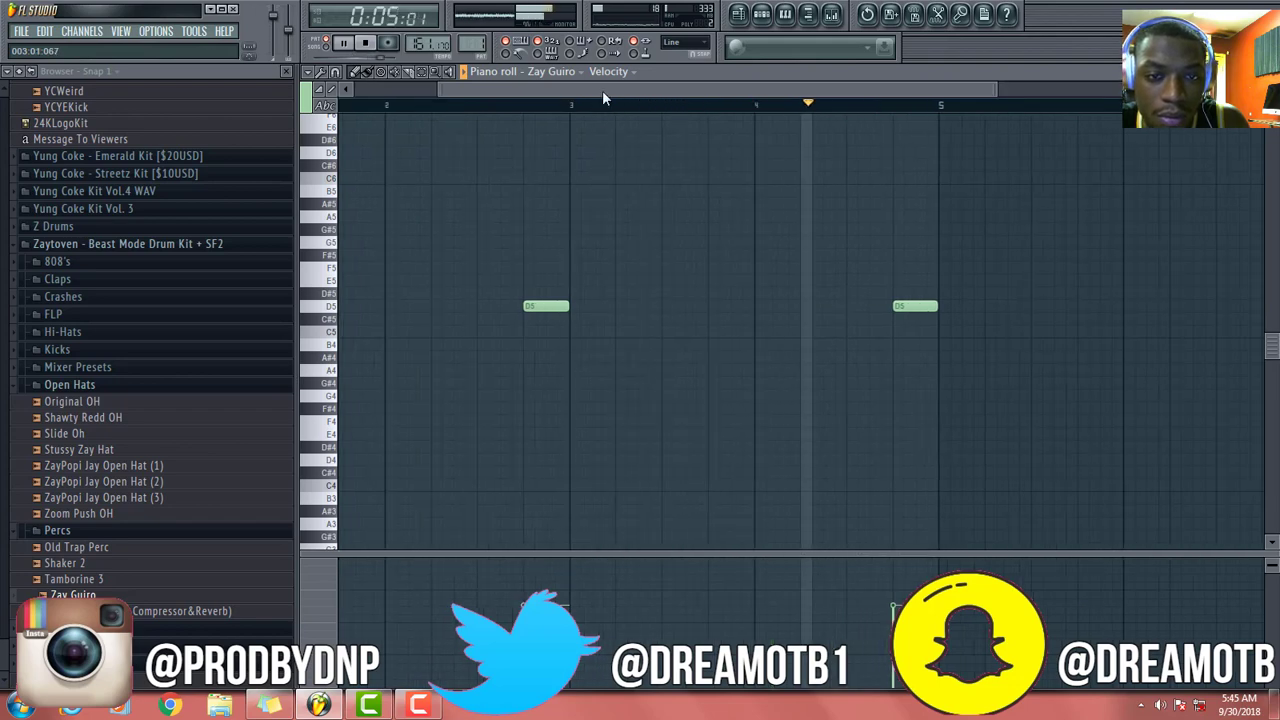
scroll(597, 291, "down", 2)
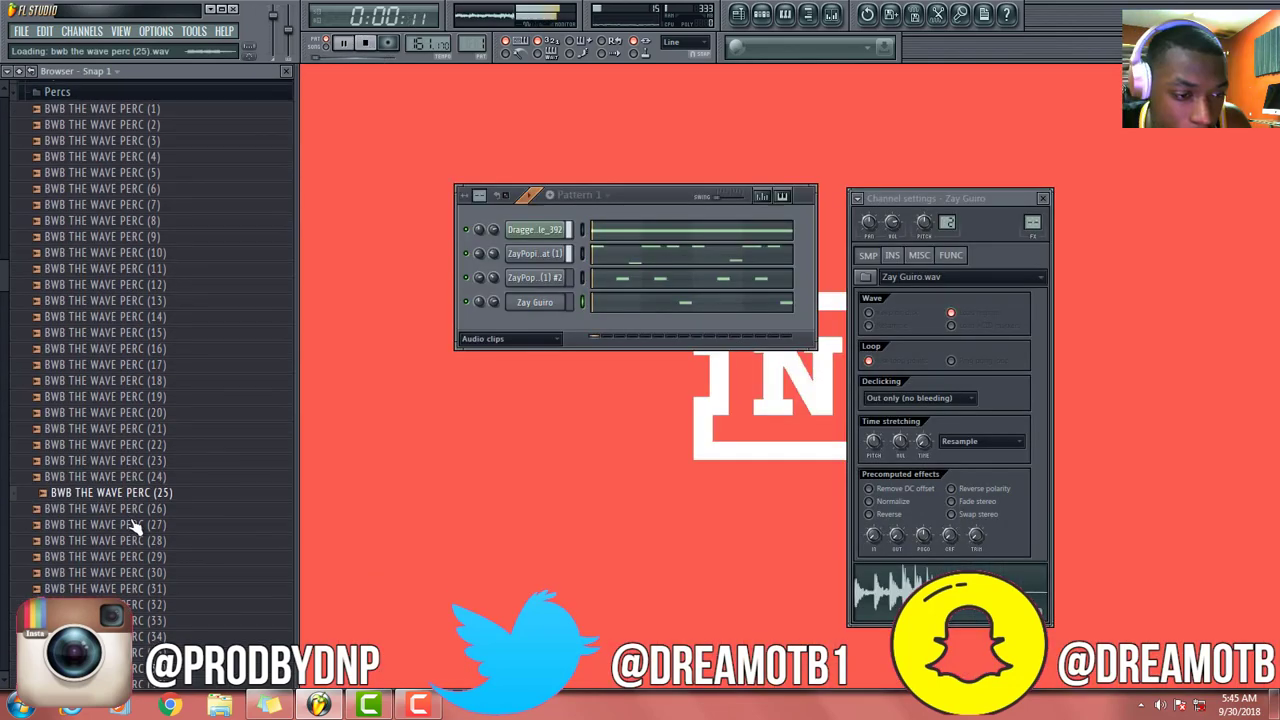
left_click(199, 538)
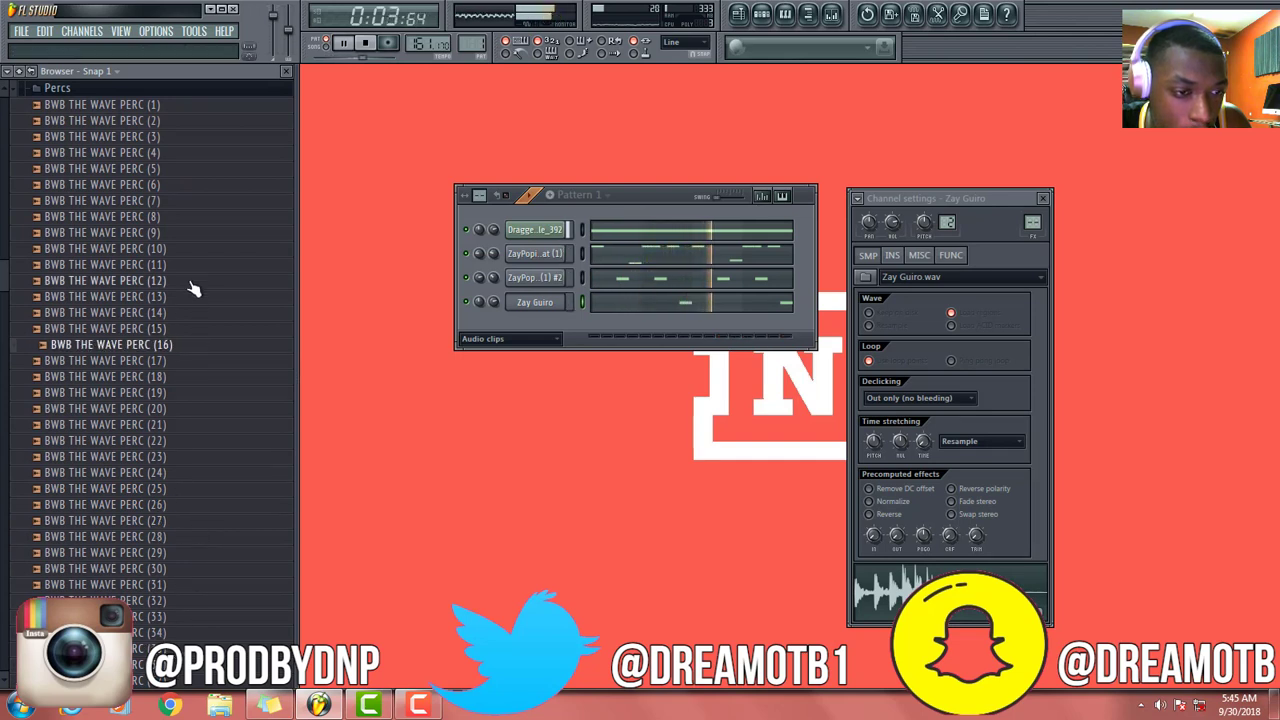
right_click(118, 156)
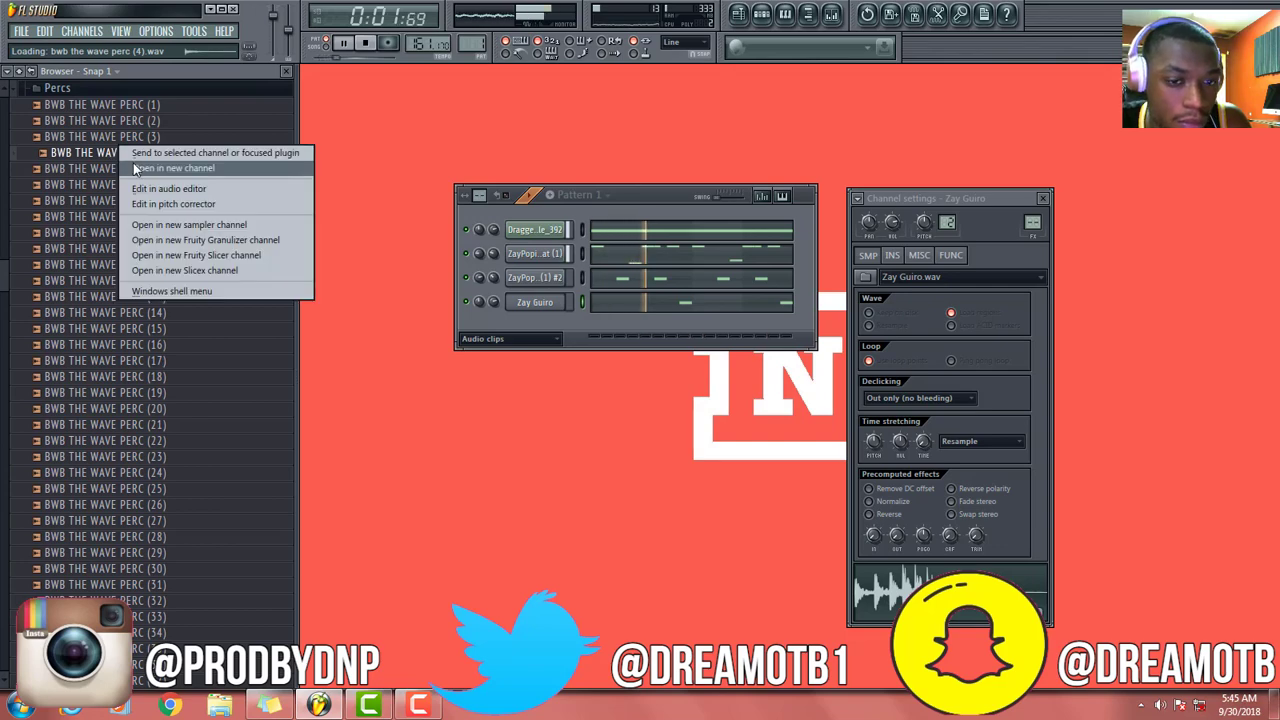
left_click(135, 169)
Place one-beat C5 notes for BWB THE WAVE PERC (4) halfway through beats 2 and 3 of bars 2 and 4
right_click(561, 326)
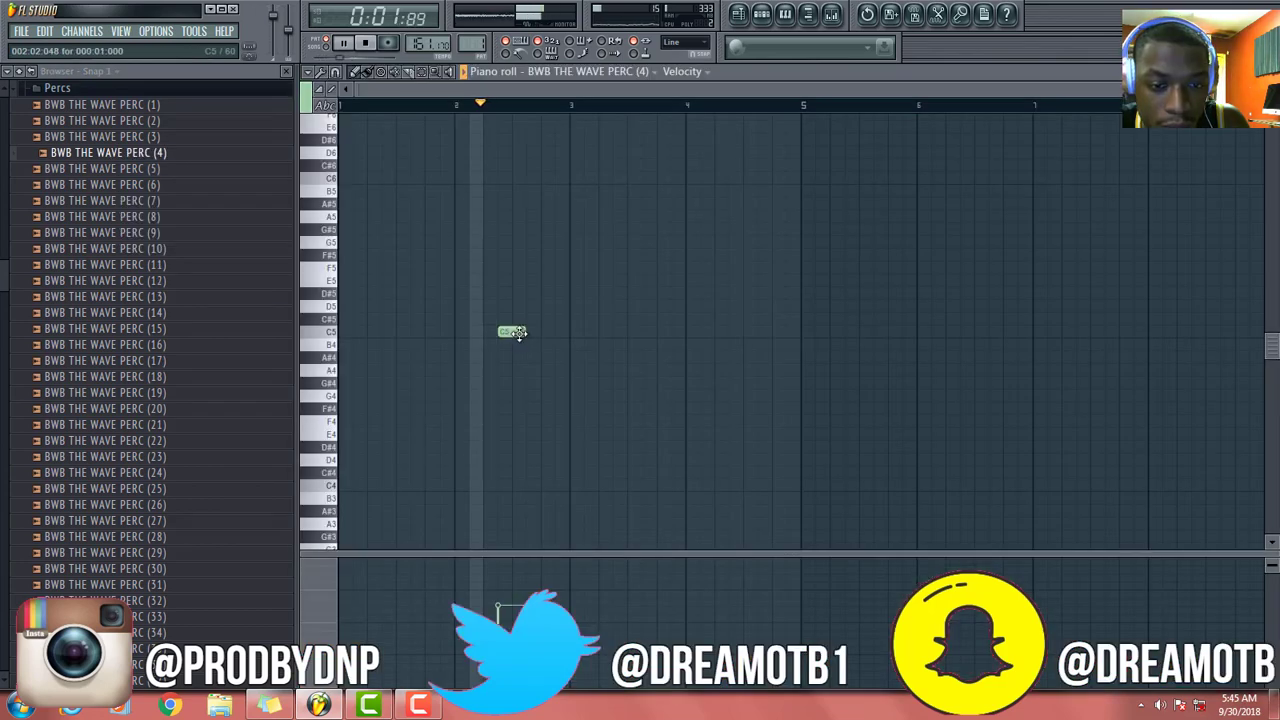
left_click(538, 332)
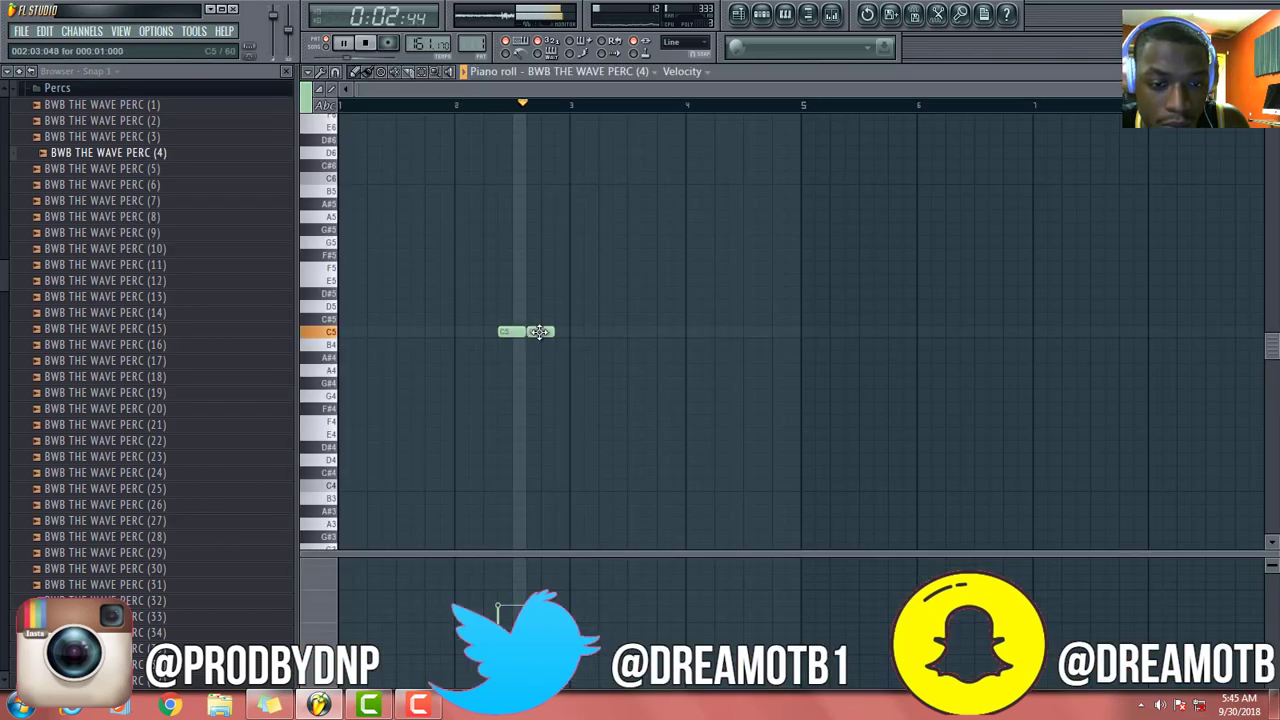
left_click(737, 331)
left_click(763, 331)
key("F7")
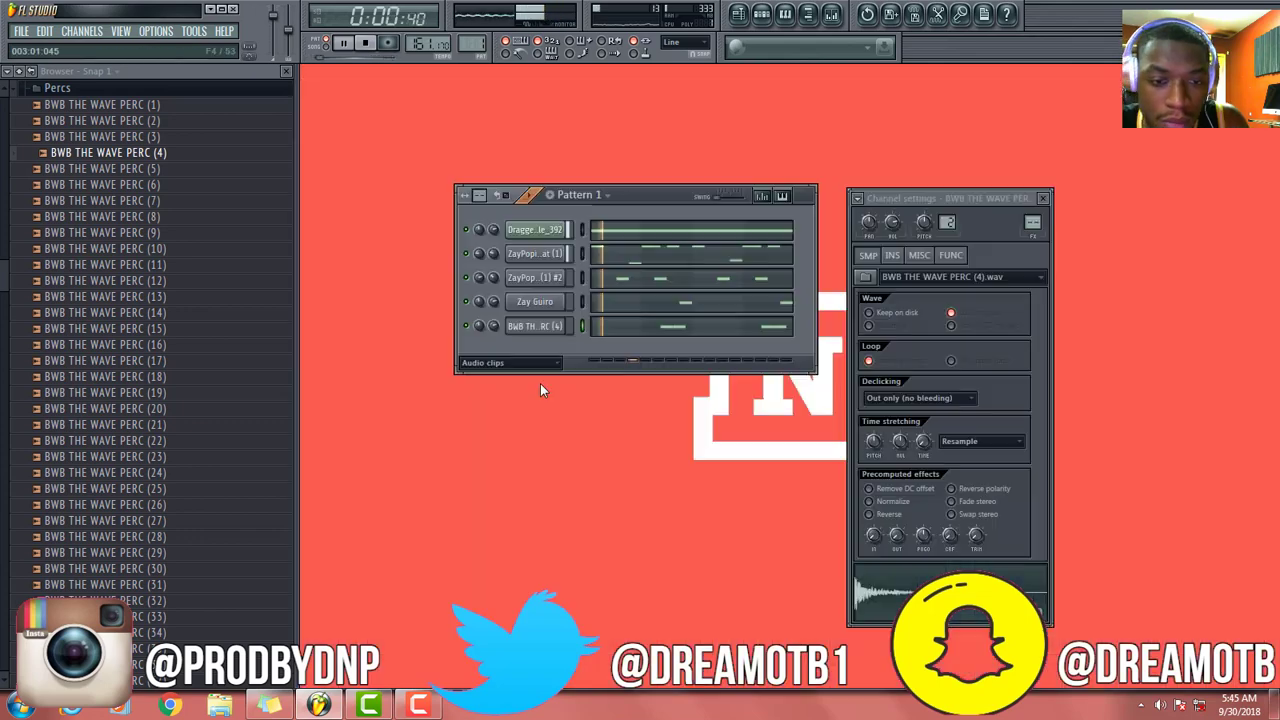
Load the Bongo_Lo sample from the Percs (70) folder into a new channel
left_click(31, 72)
scroll(113, 540, "down", 4)
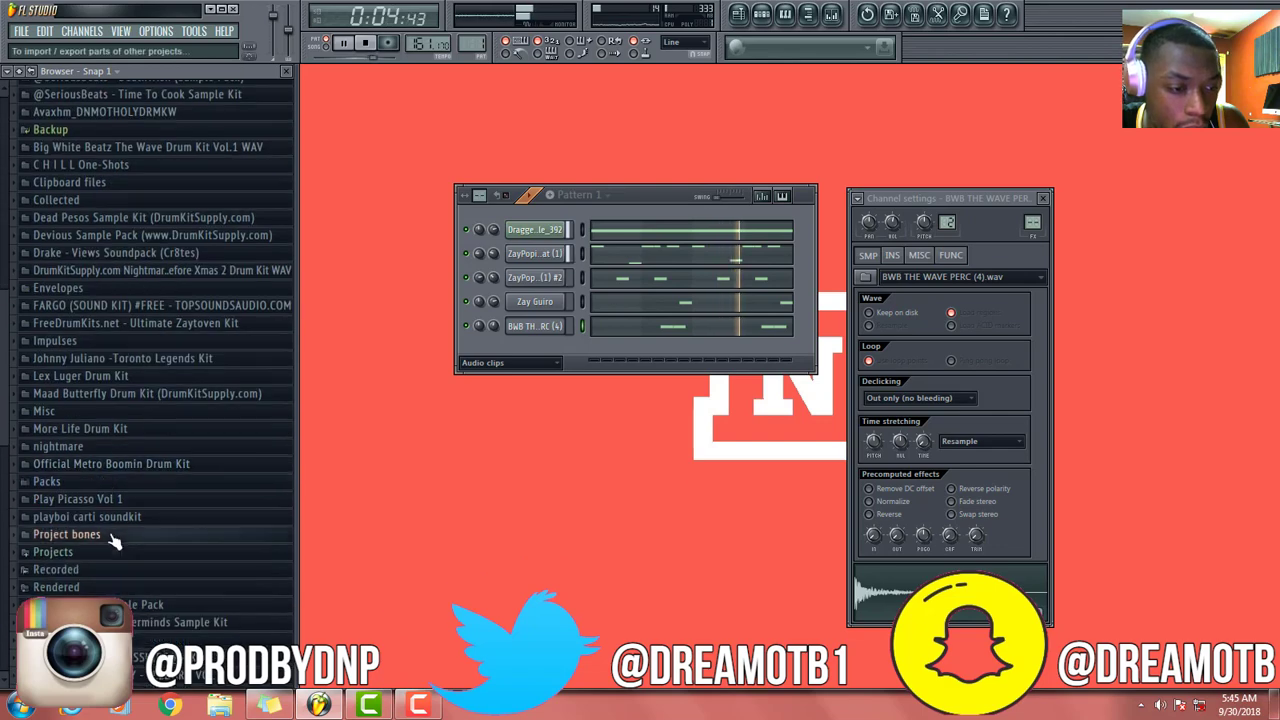
left_click(90, 480)
left_click(160, 521)
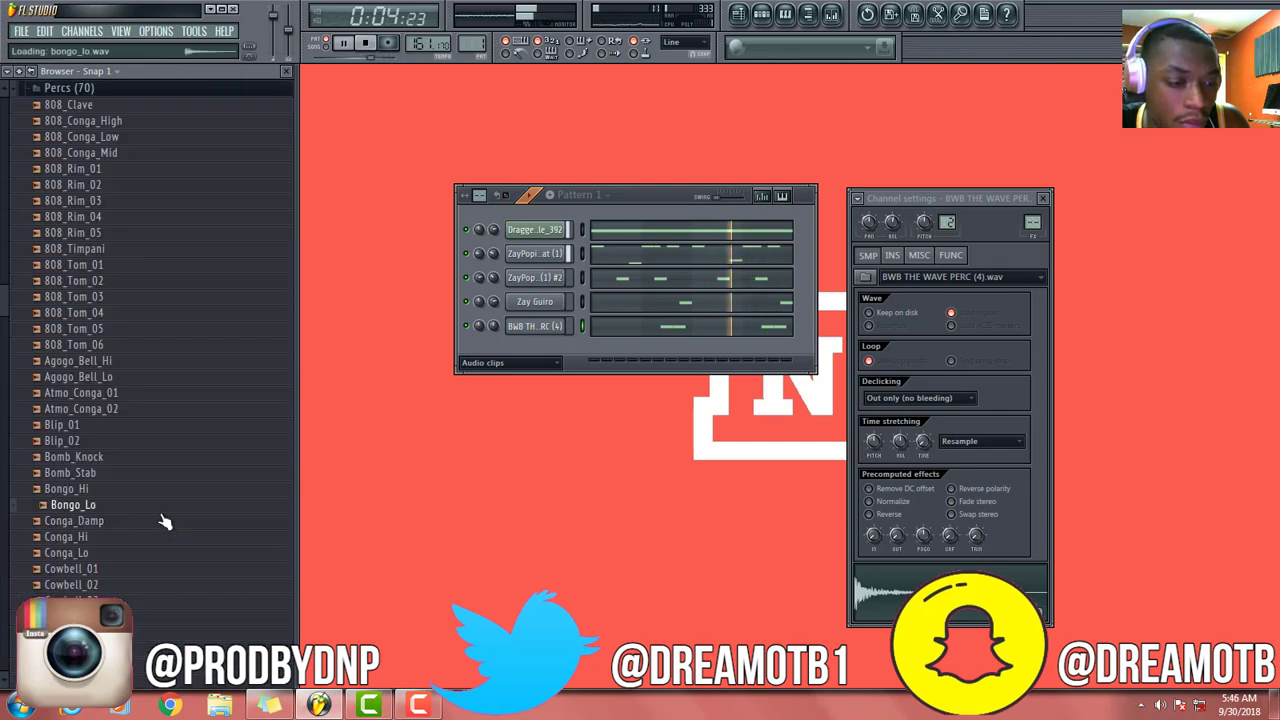
right_click(160, 508)
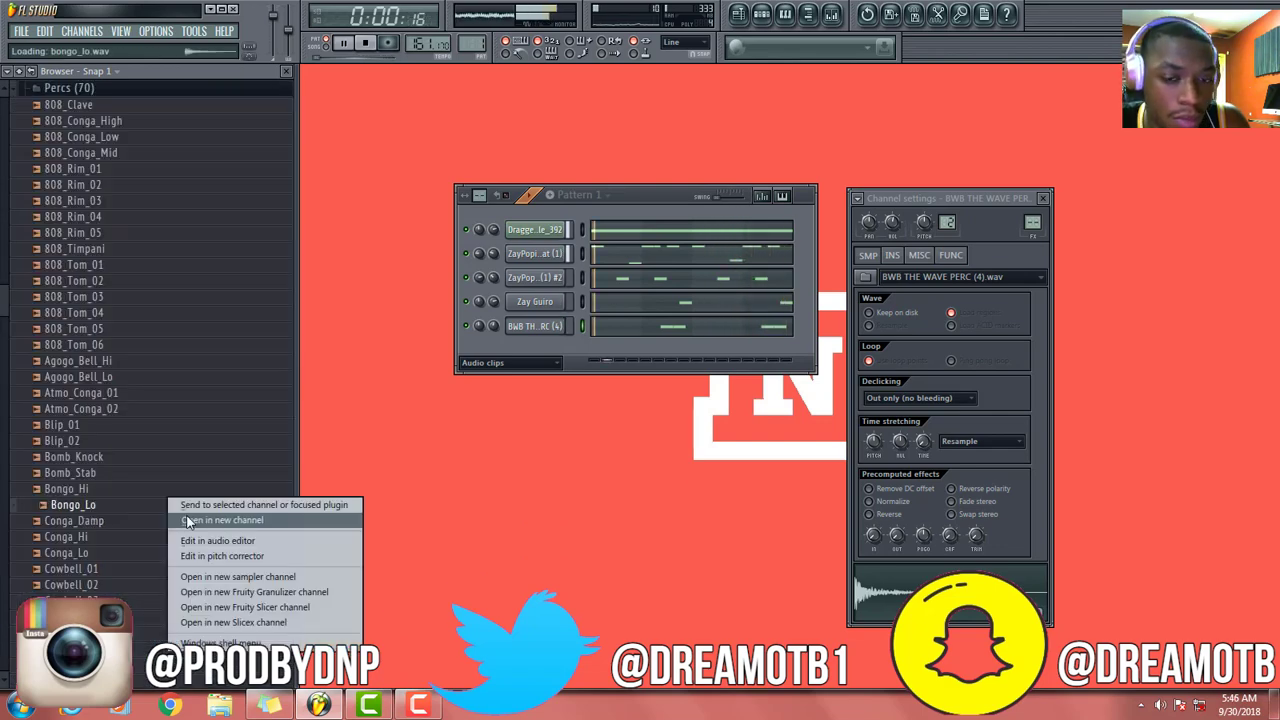
left_click(200, 518)
Program short A4 Bongo_Lo notes in the second half of bar 2 and duplicate the pattern into bars 3 and 4
left_click(493, 354)
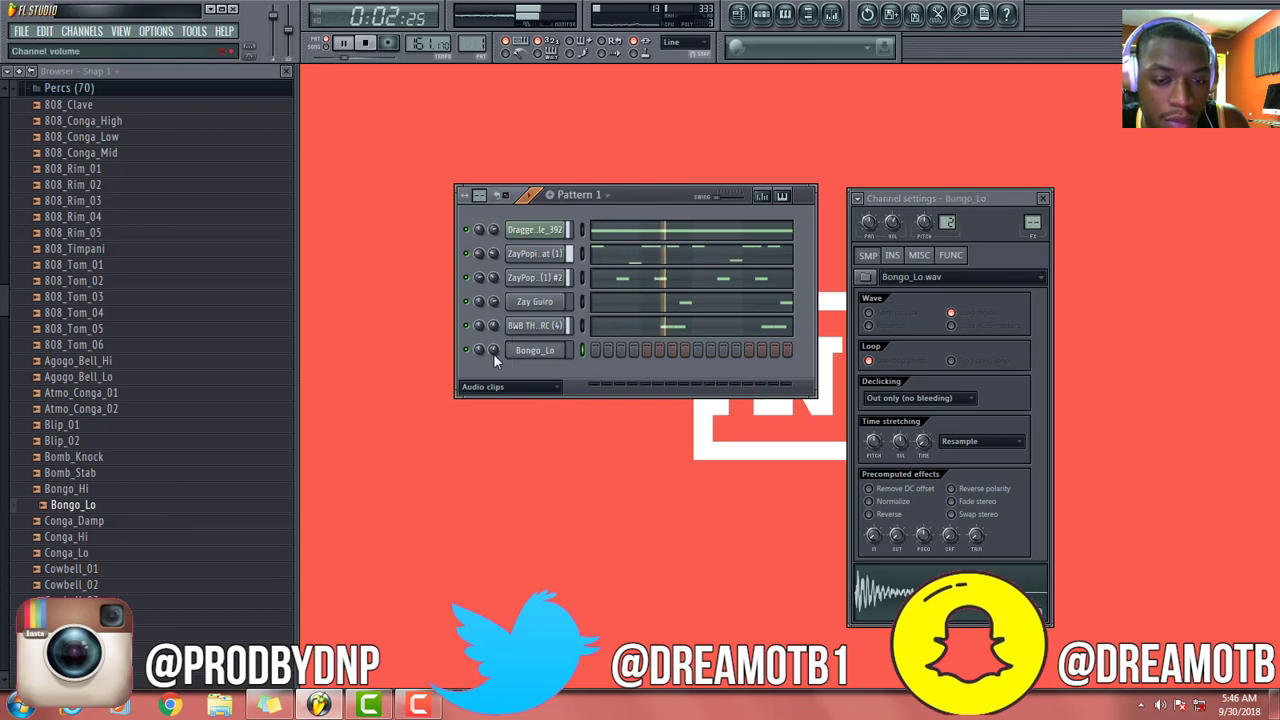
right_click(560, 348)
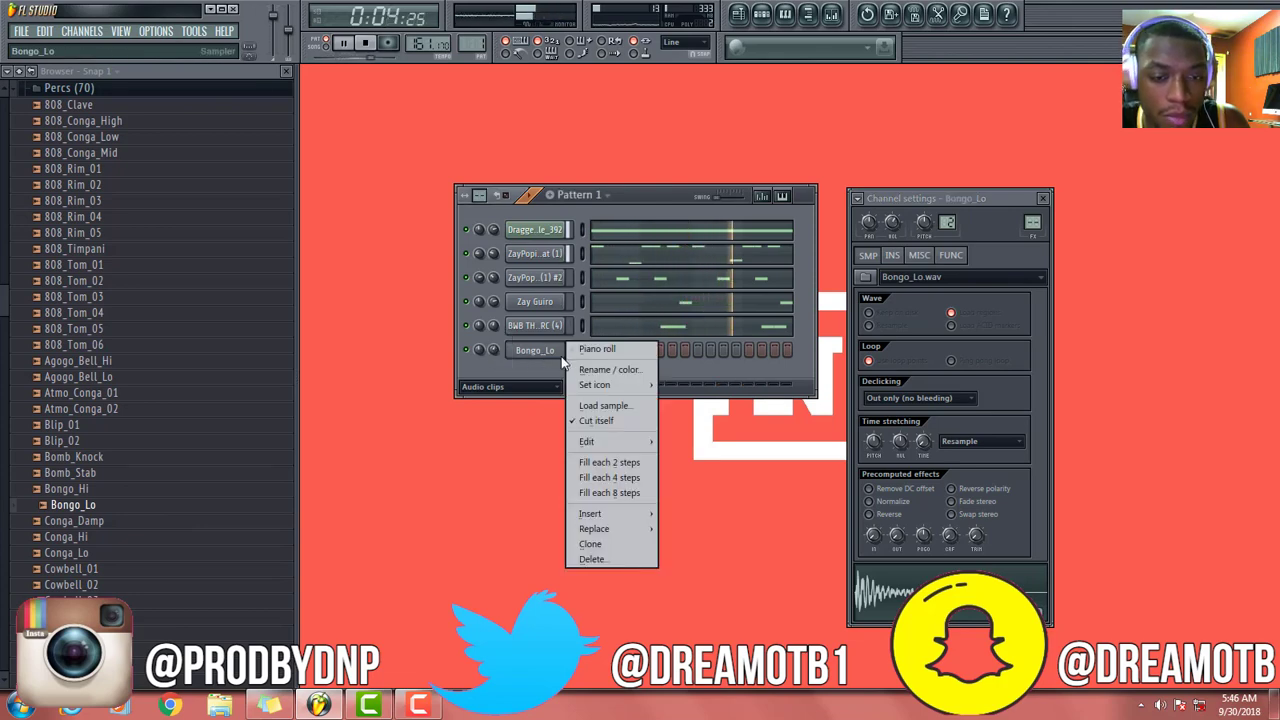
left_click(590, 347)
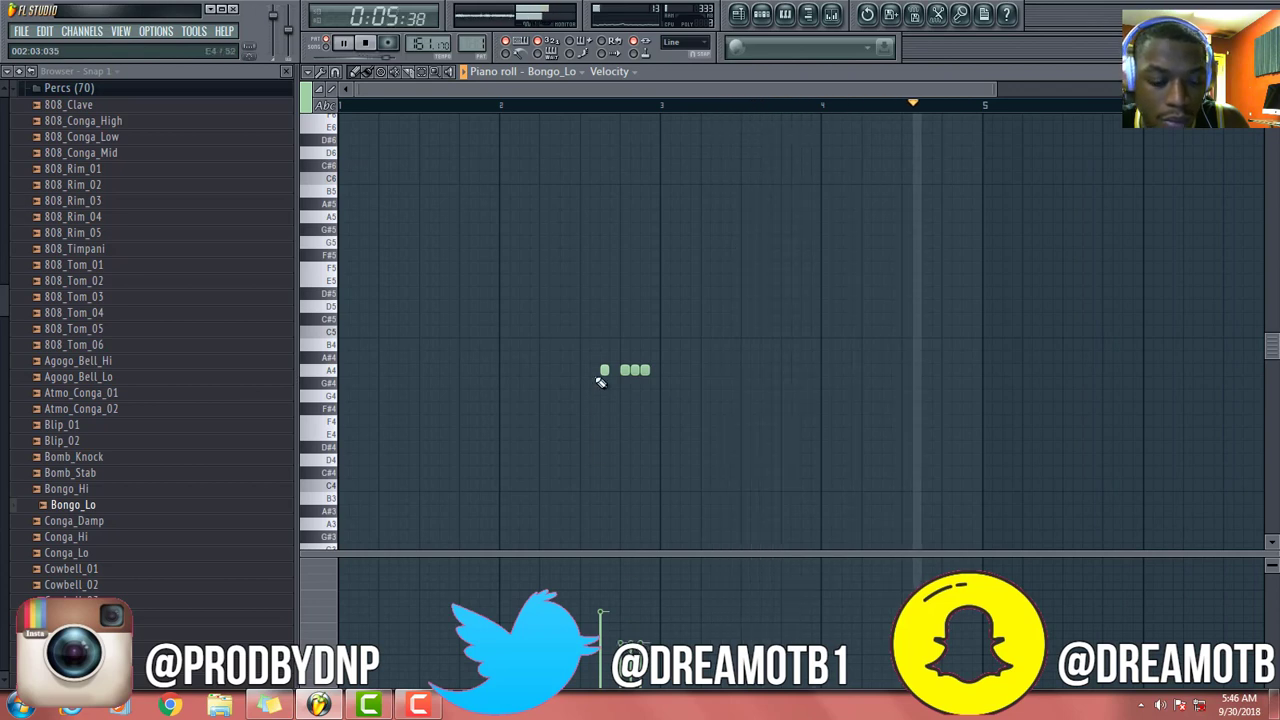
left_click_drag(541, 92, 727, 100)
key("ctrl+b")
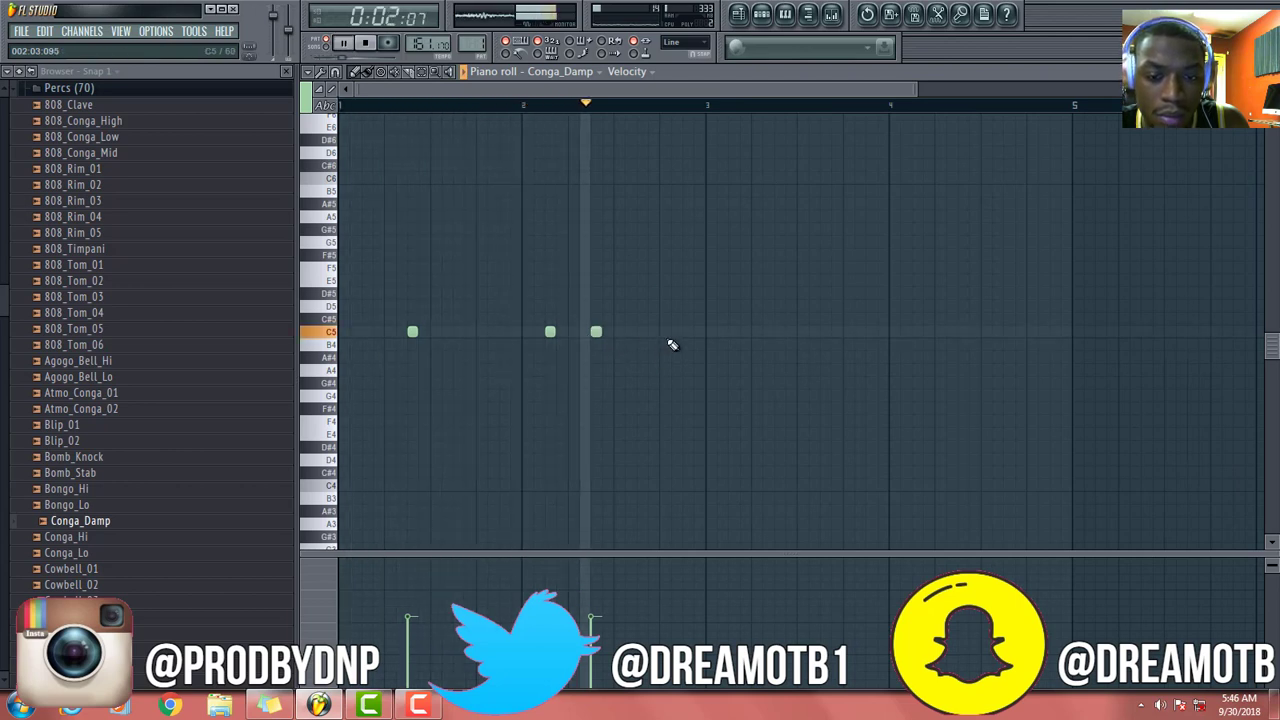
Add a C5 Conga_Damp note halfway through beat 4 of bar 2, then duplicate the pattern into bars 3 and 4 without its last note
left_click(688, 331)
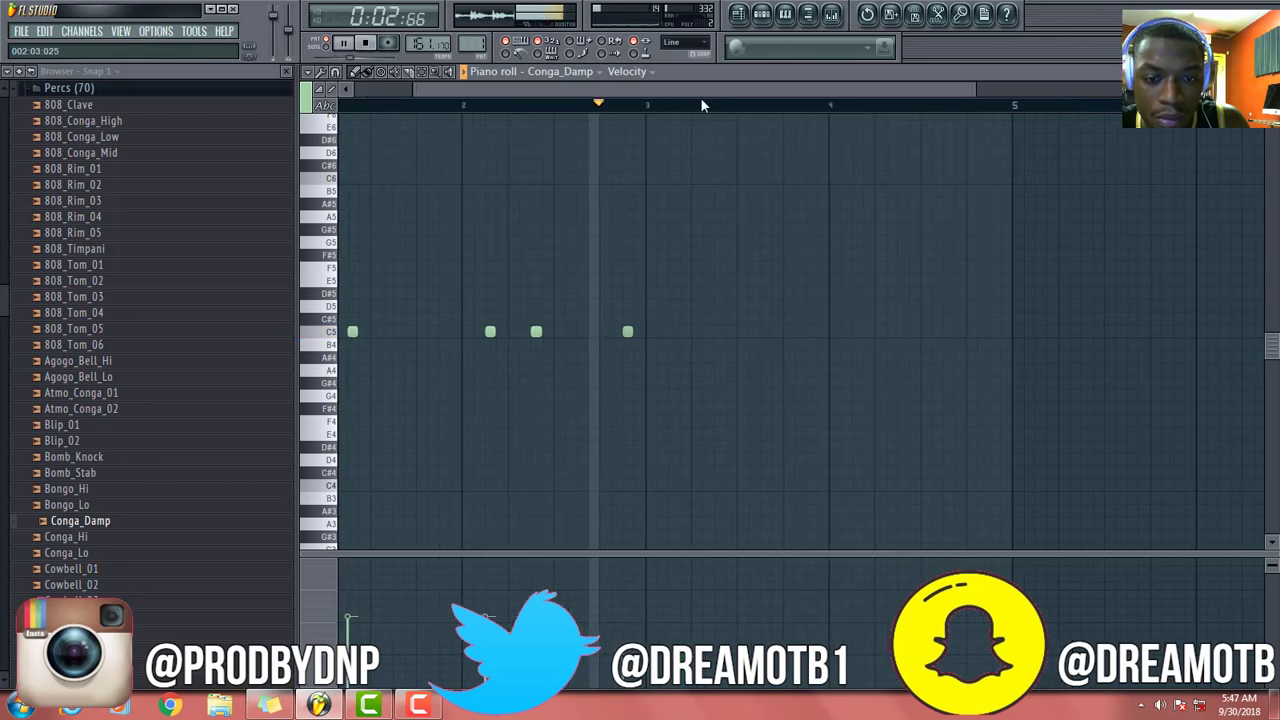
key("ctrl+b")
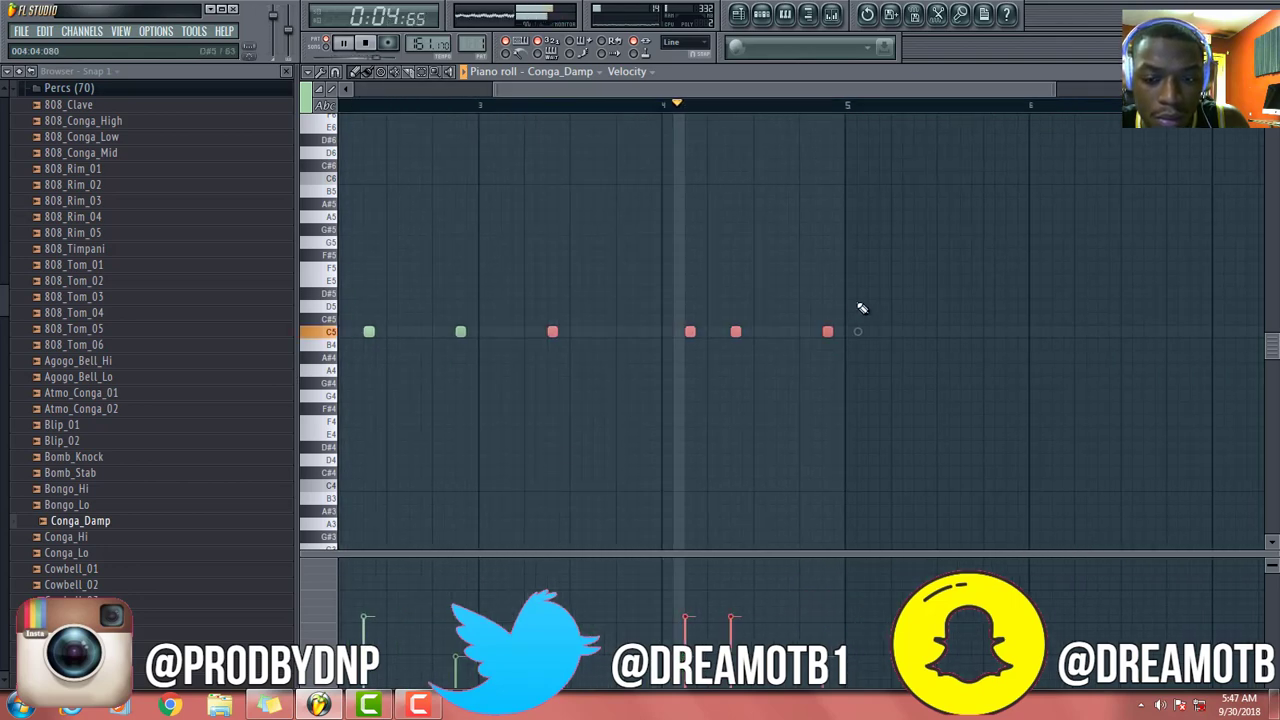
right_click(830, 332)
key("Escape")
Load the Digi_Perc_01 sample into a new channel and open its piano roll
right_click(120, 598)
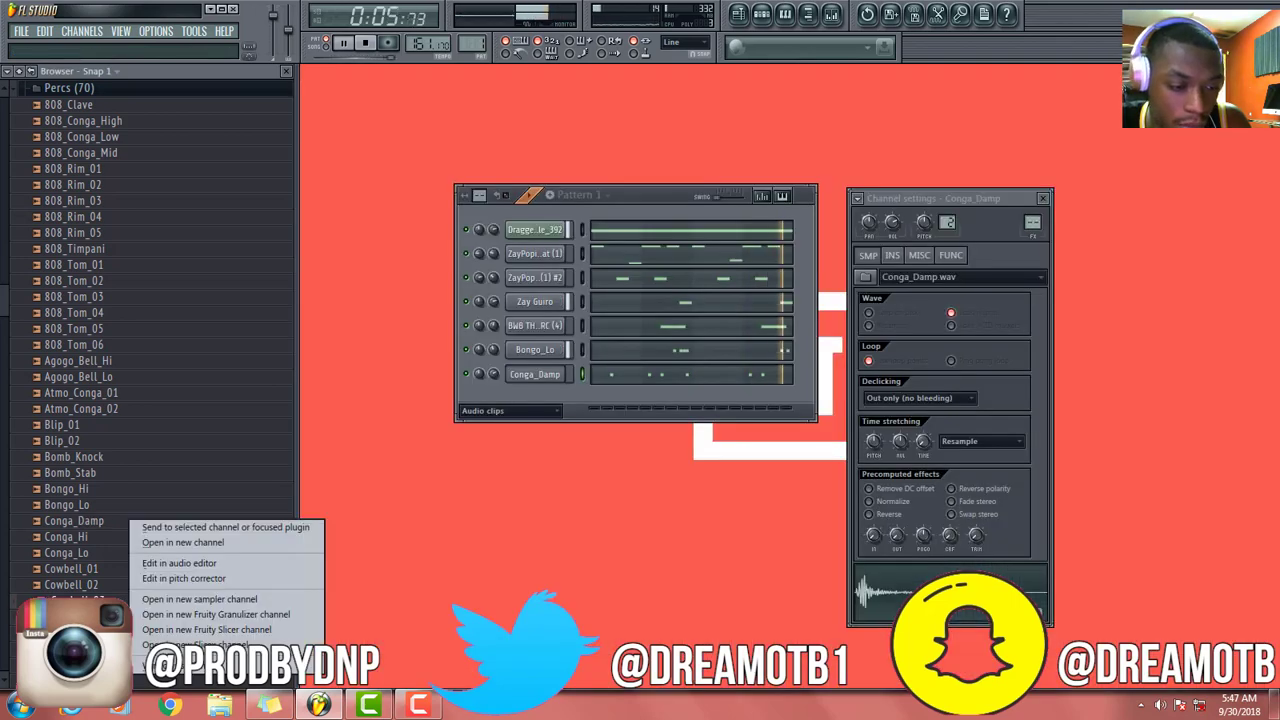
left_click(148, 545)
right_click(577, 399)
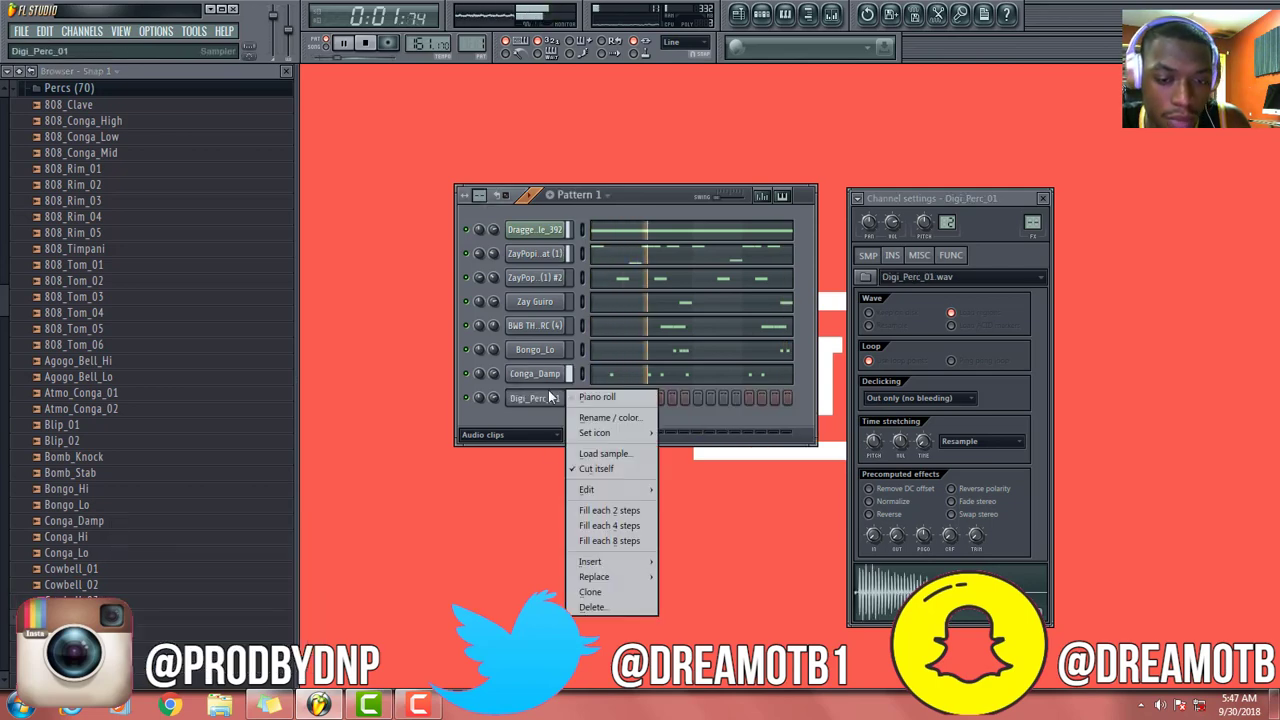
left_click(567, 397)
right_click(560, 396)
left_click(570, 397)
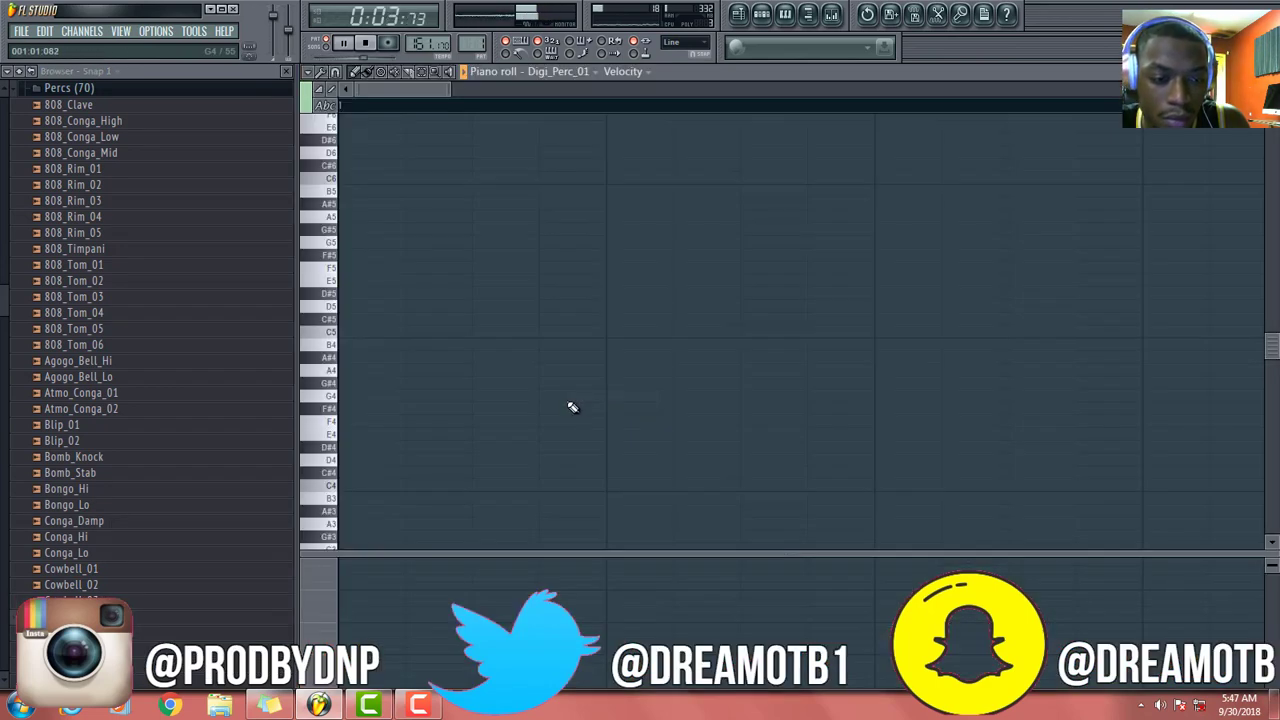
Place short C5 notes for Digi_Perc_04 halfway through beat 2 of bars 2 and 4
left_click(588, 331)
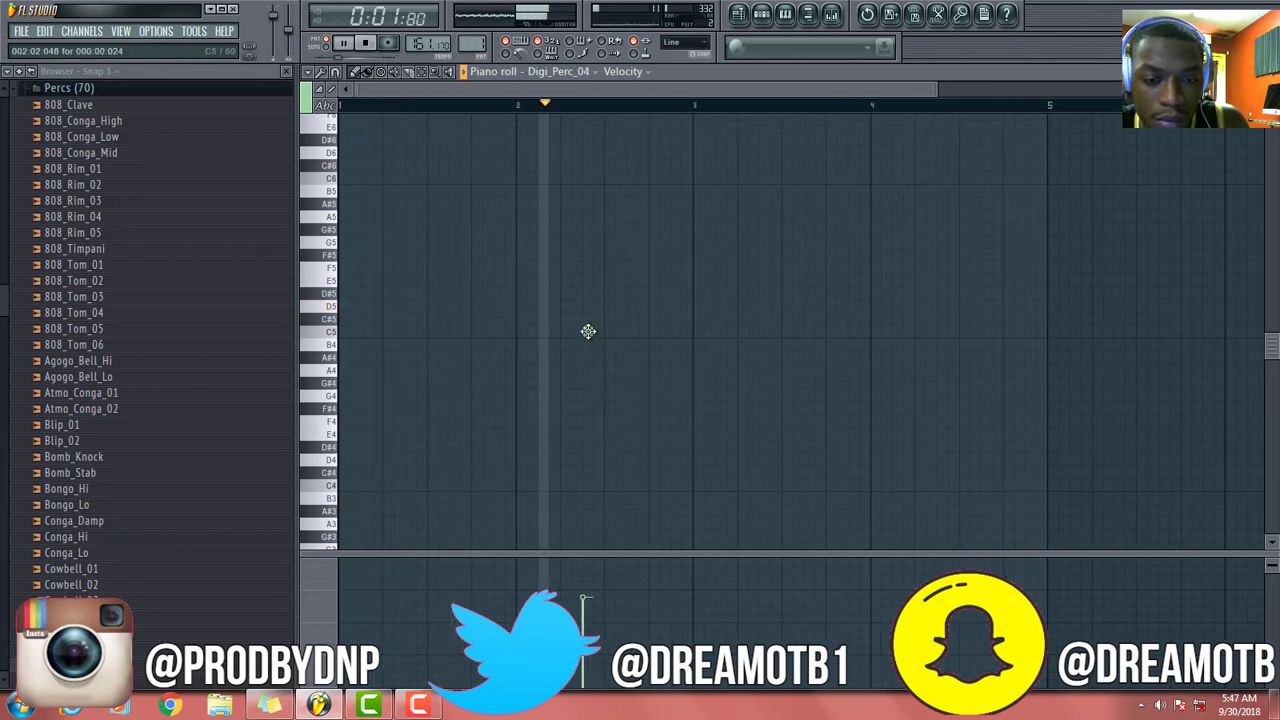
scroll(588, 331, "down", 2)
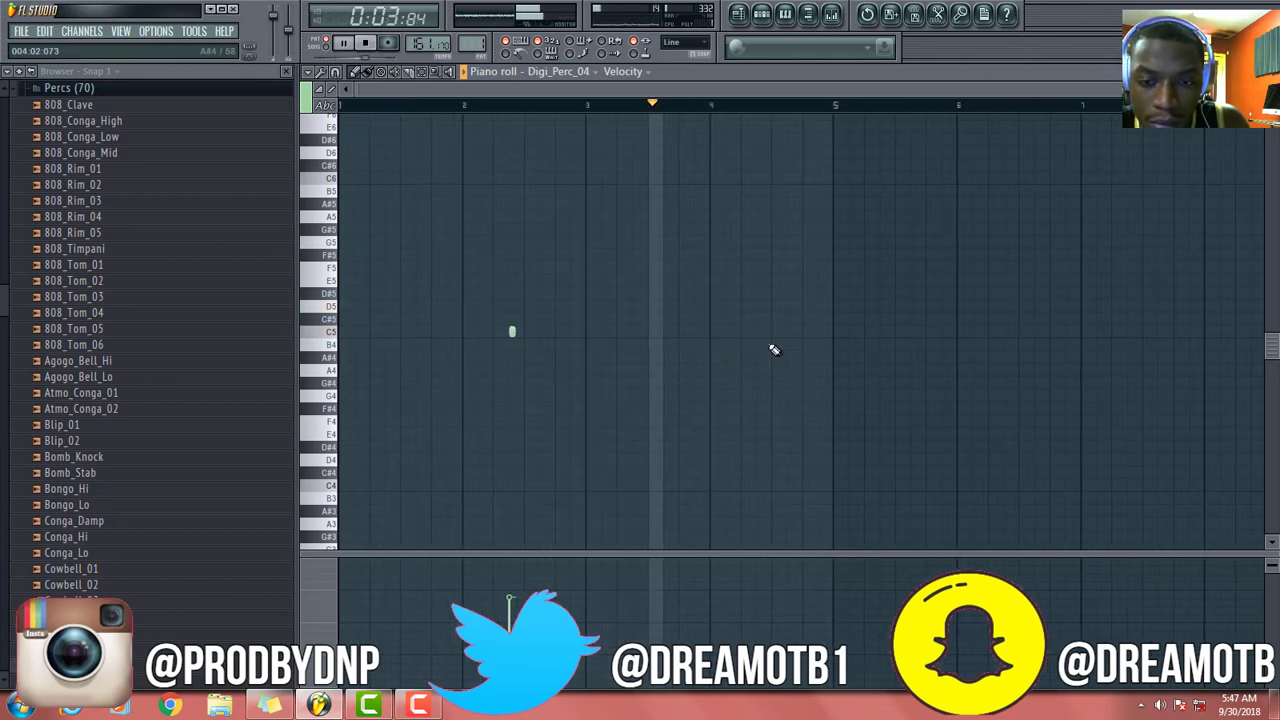
left_click(757, 331)
key("F7")
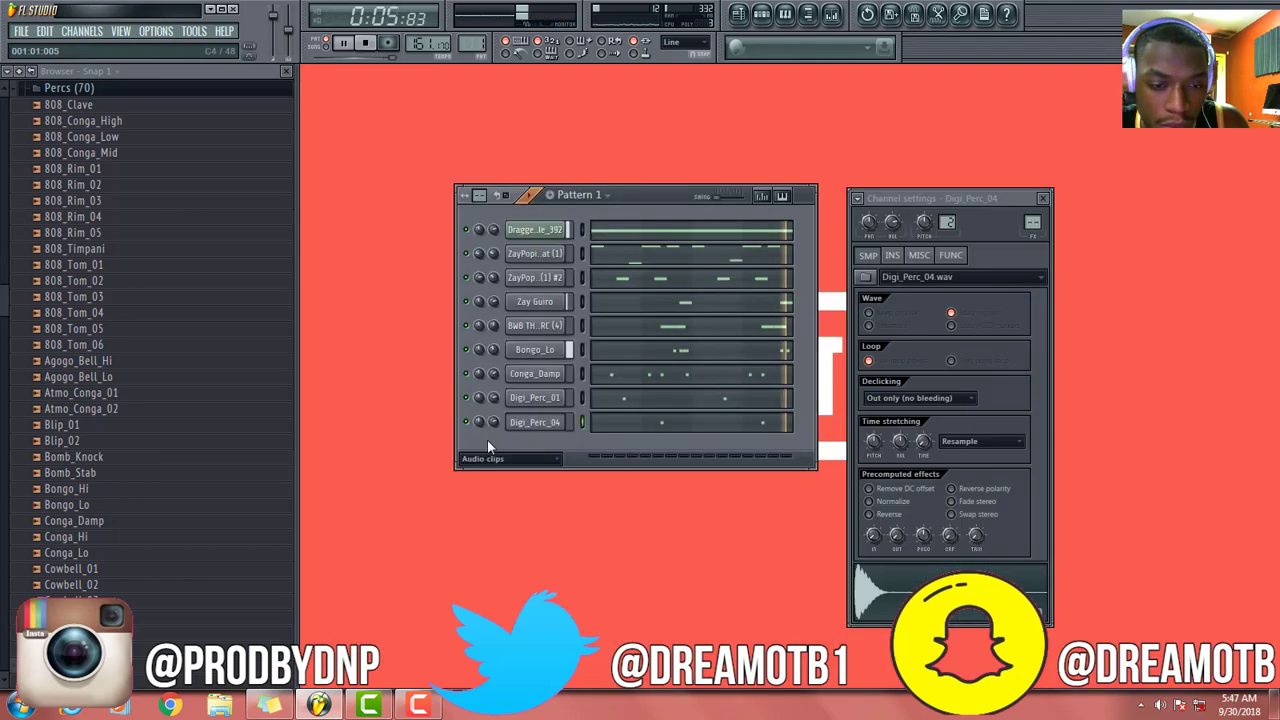
Load RD_Conga_Damp and program its short C5 pattern over four bars, with an extra note halfway through beat 2 of bar 3
scroll(171, 596, "down", 4)
left_click(171, 589)
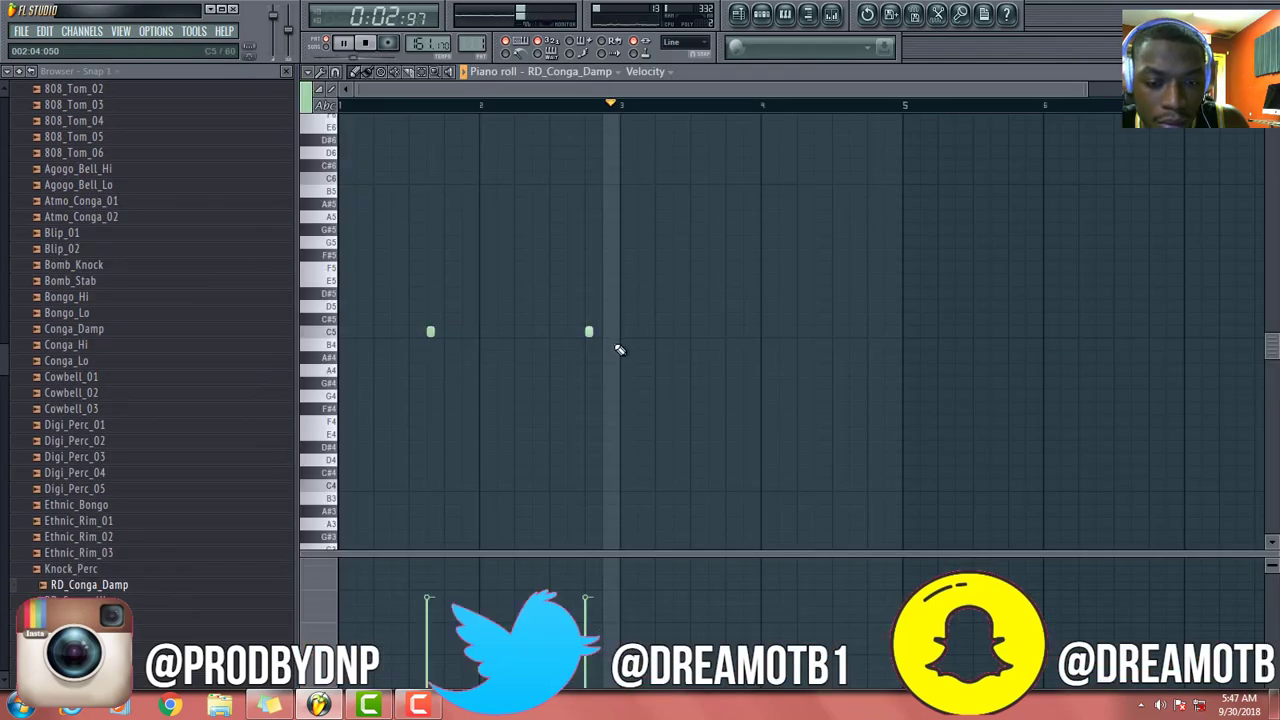
key("space")
key("space")
left_click(589, 332)
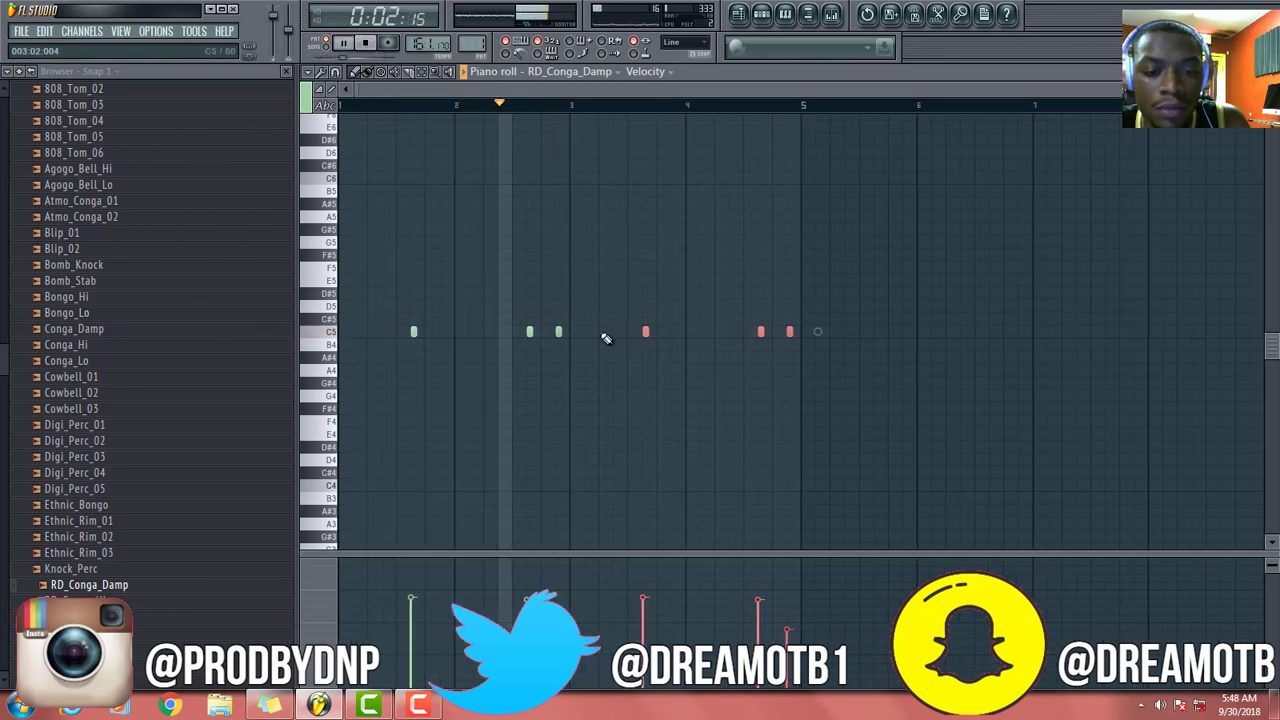
left_click(616, 332)
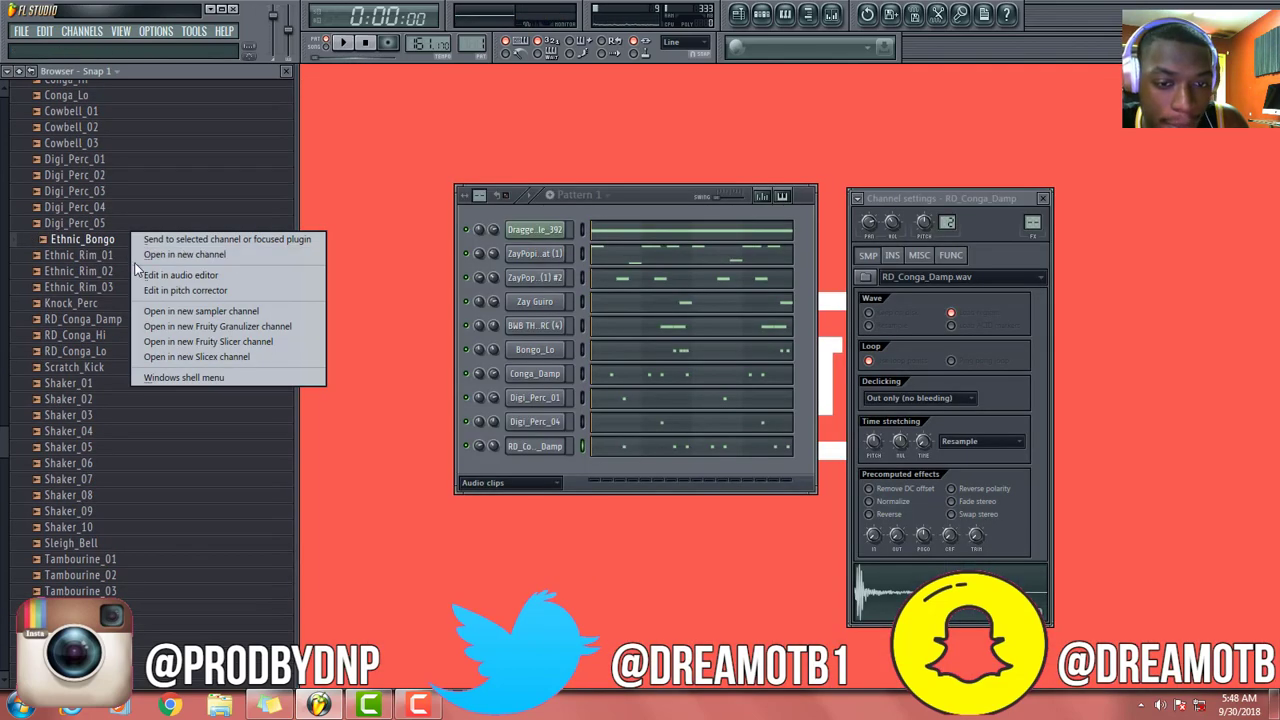
Load Ethnic_Bongo into a new channel and place C5 notes in bar 2 halfway through beat 1, on beat 4 and halfway through beat 4
left_click(162, 254)
right_click(533, 474)
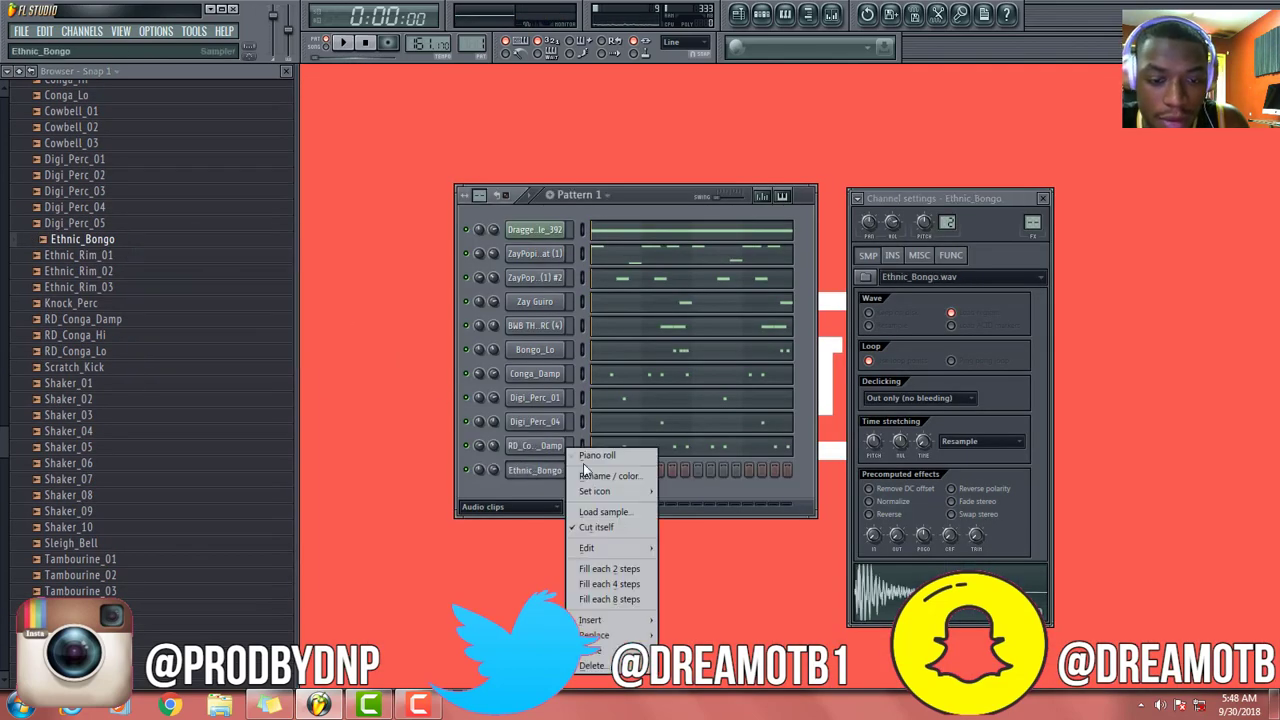
left_click(585, 457)
key("space")
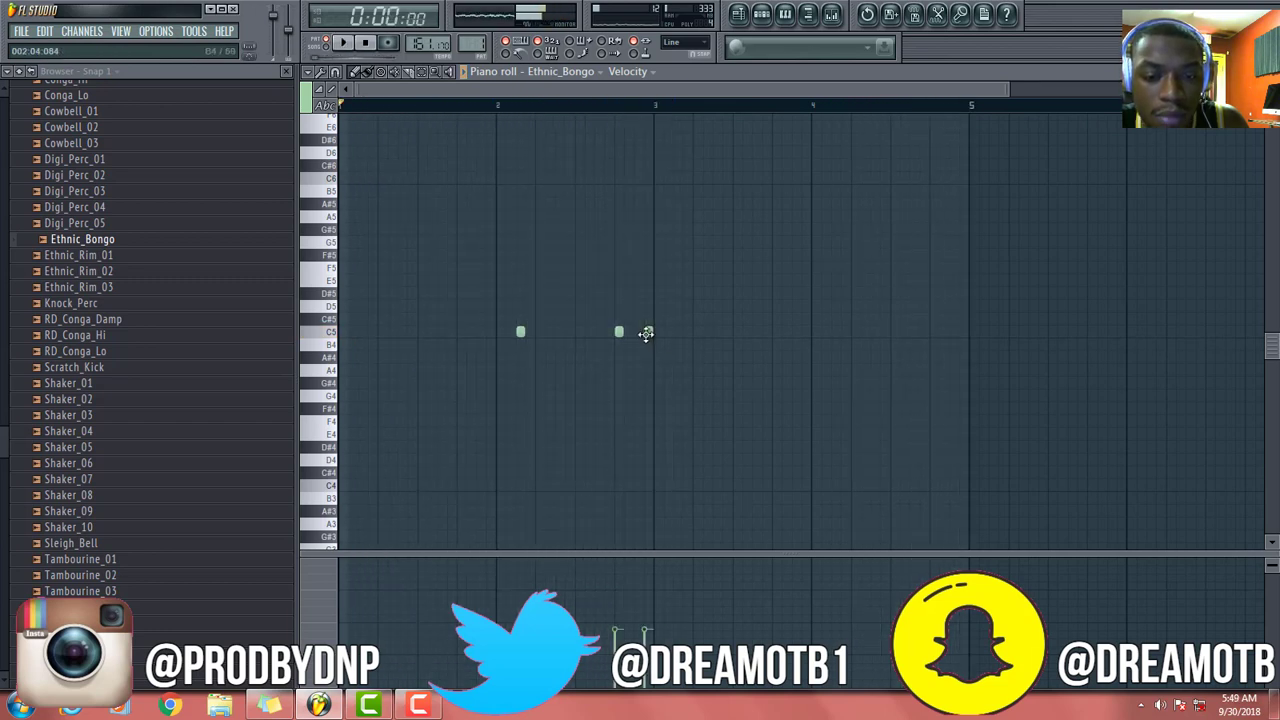
left_click(639, 332)
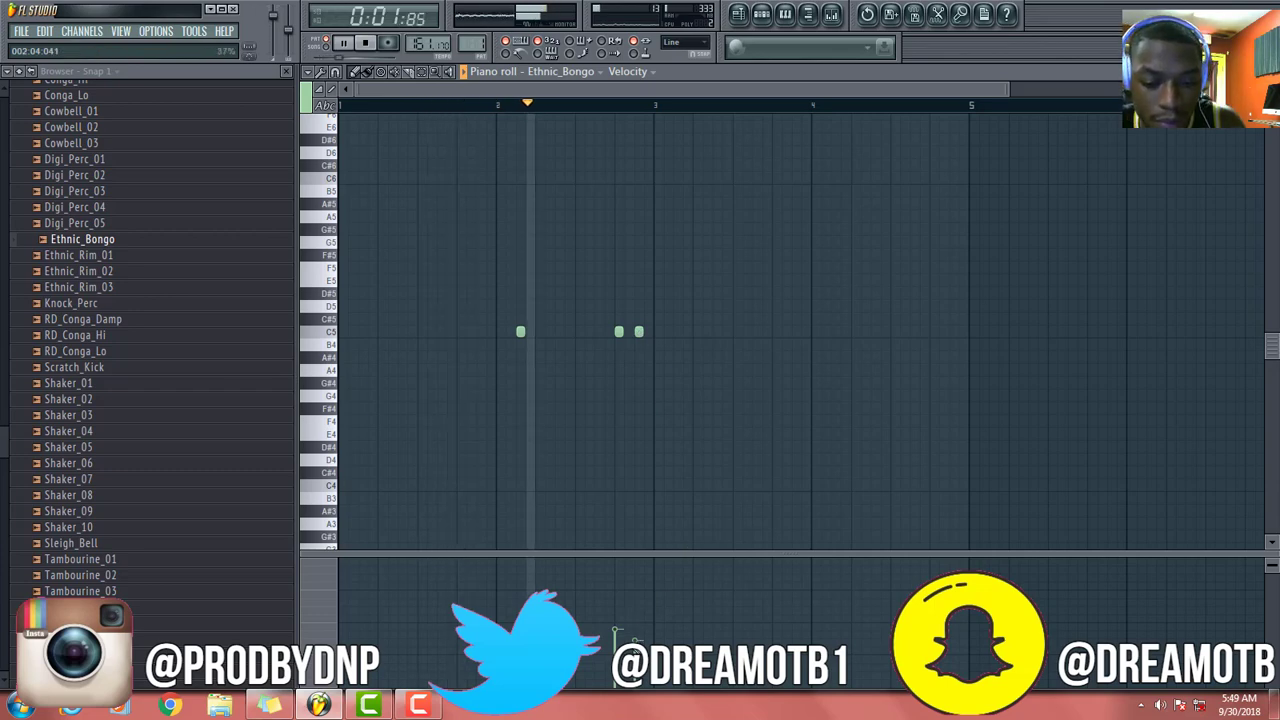
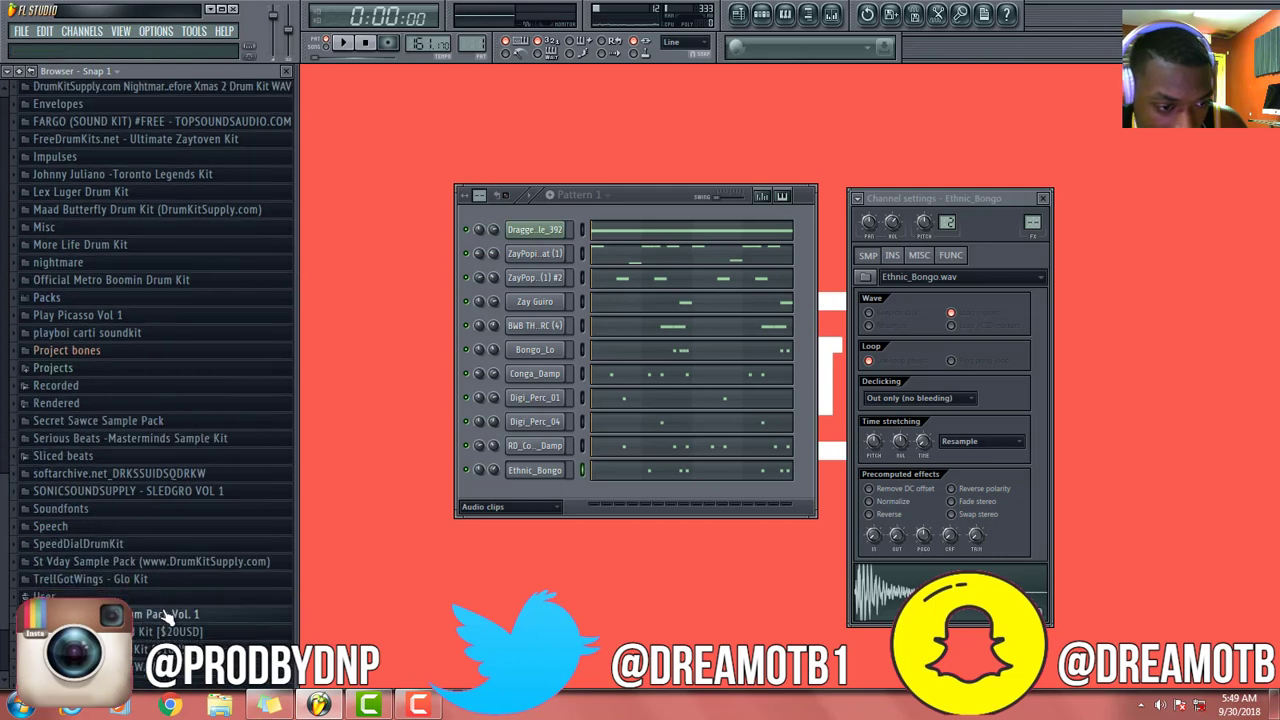
Load YCLexClap from the YC - 24k Drum Pack into a new channel and assign it to a free mixer track
left_click(166, 615)
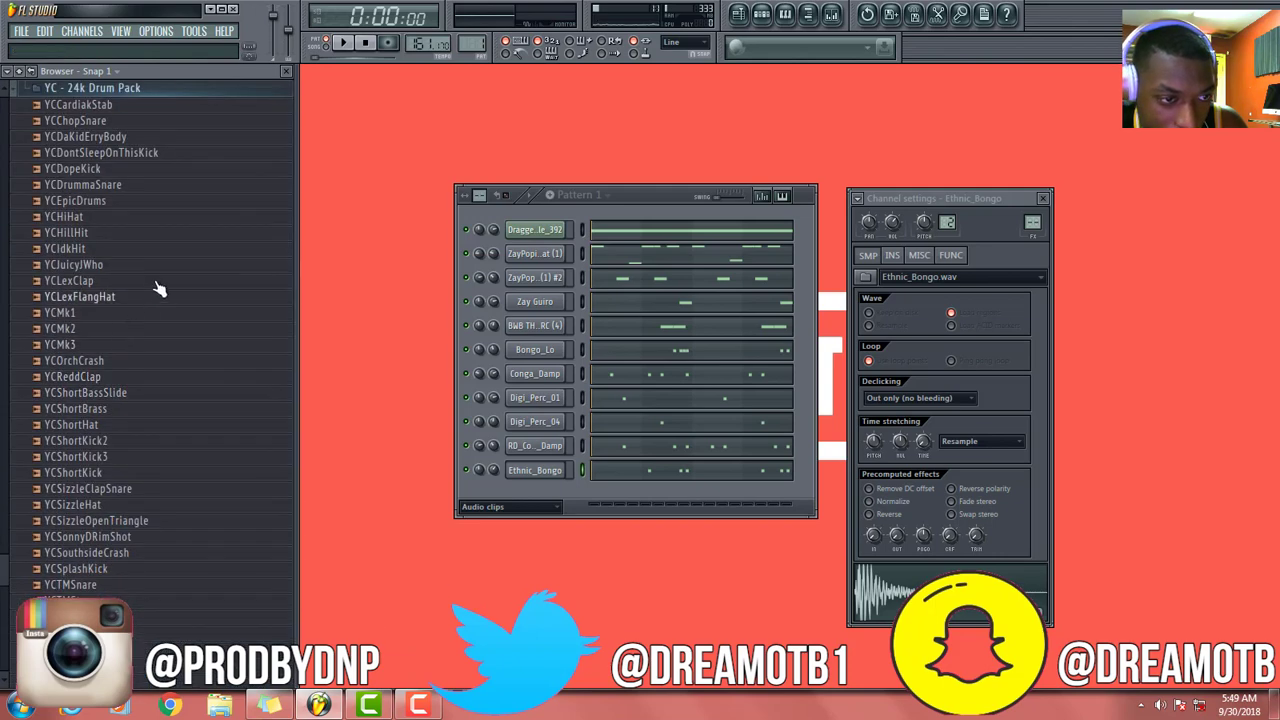
right_click(155, 284)
left_click(217, 296)
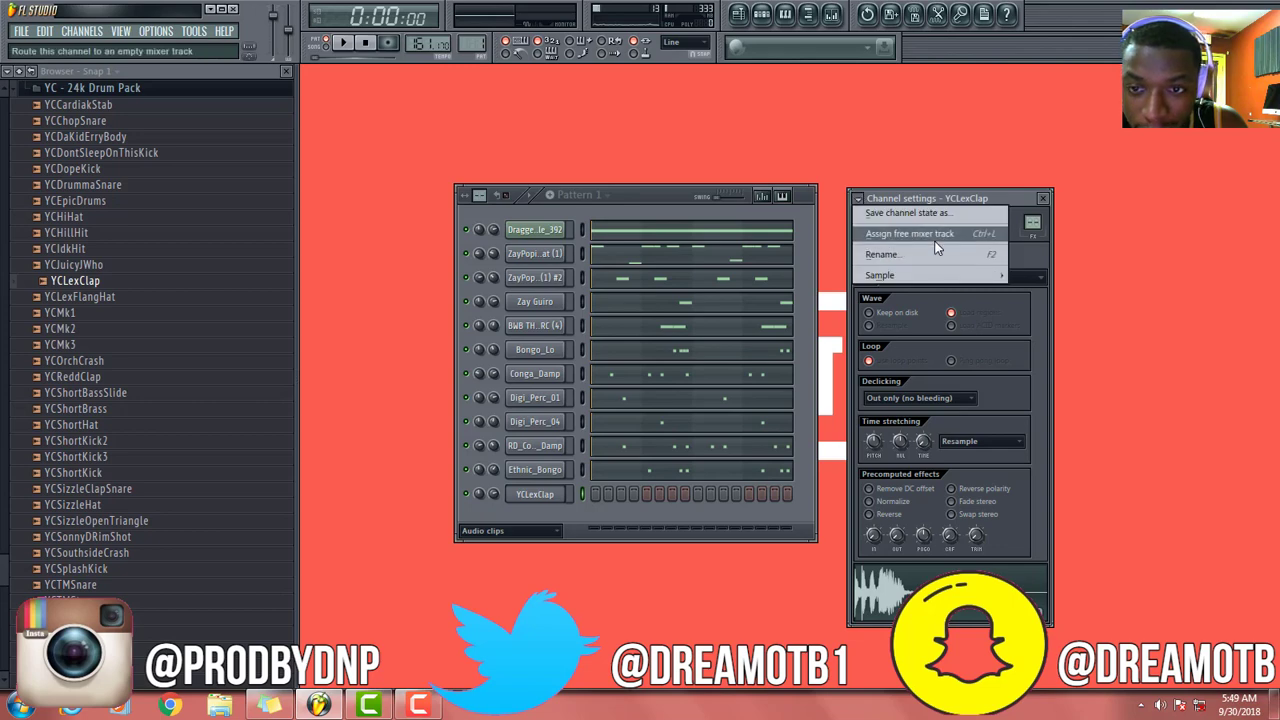
left_click(900, 235)
key("F9")
Place short C5 notes for YCLexClap on beat 3 of each of the four bars
right_click(531, 501)
left_click(597, 458)
key("space")
left_click(399, 331)
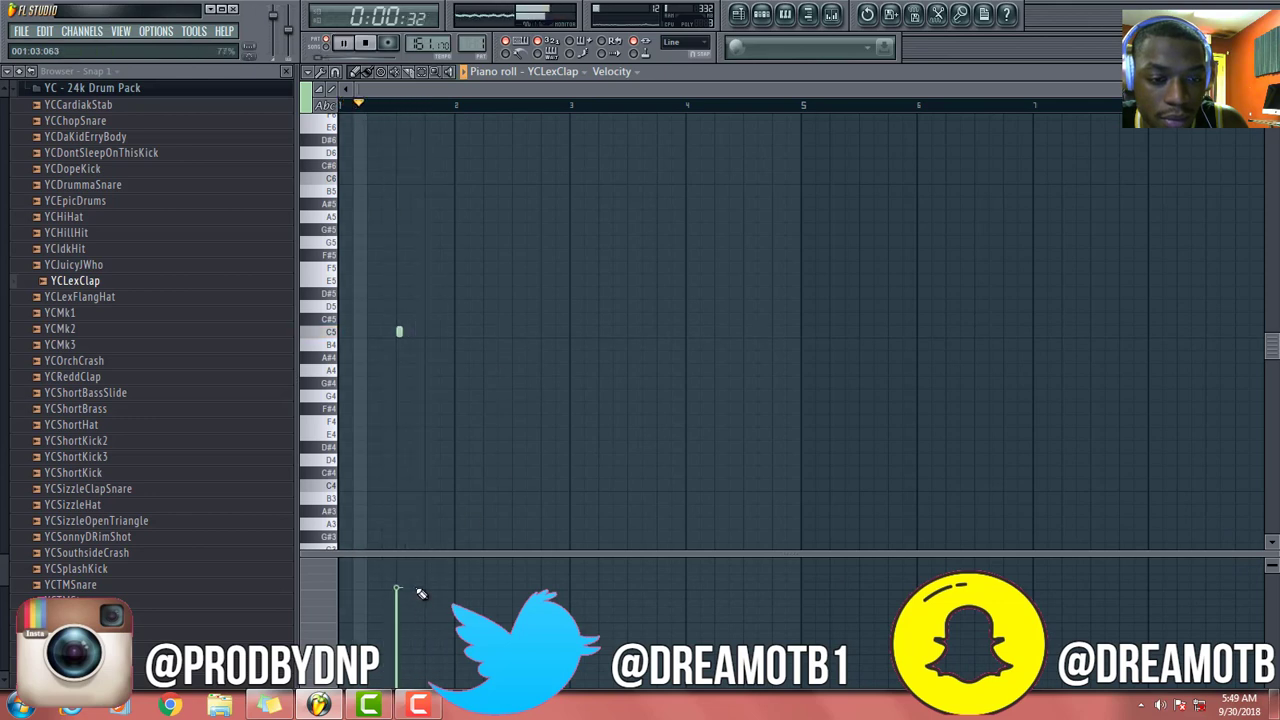
left_click(515, 331)
left_click(631, 332)
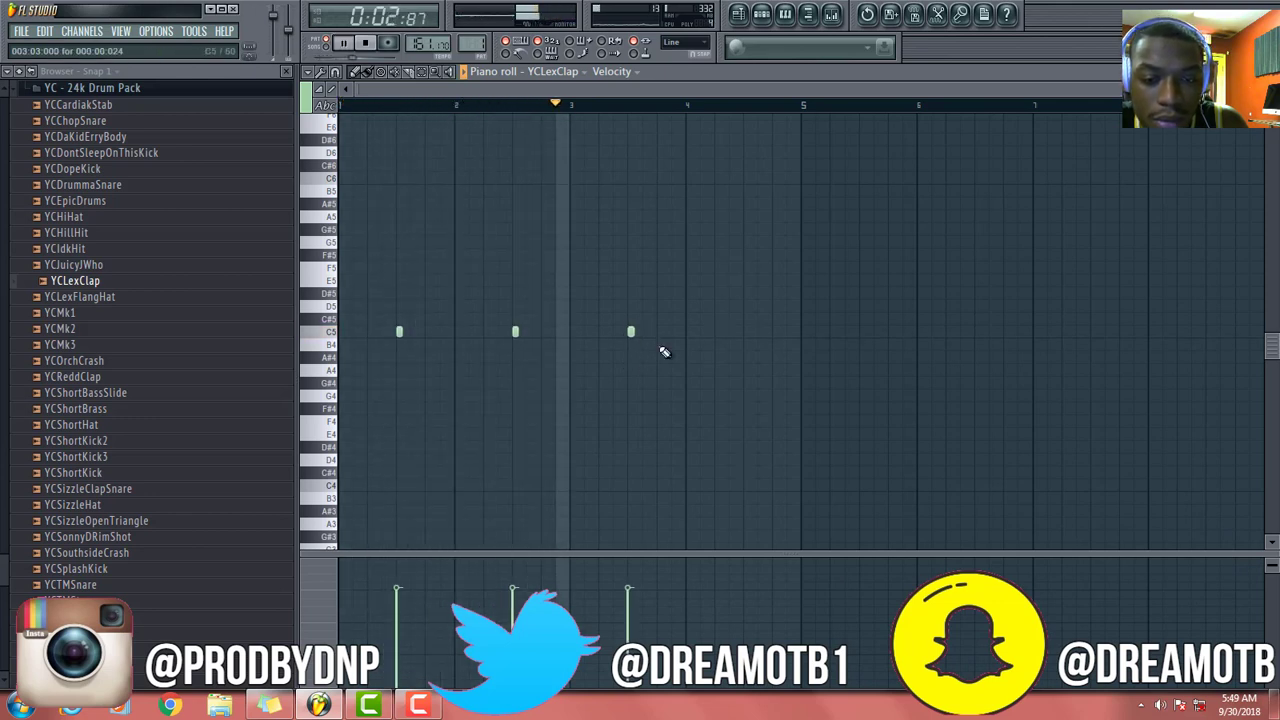
left_click(746, 332)
key("Escape")
Route the YCLexClap channel to mixer track 8 and shape its EQ with reduced lows and raised highs
double_click(556, 494)
left_click(857, 199)
left_click(920, 233)
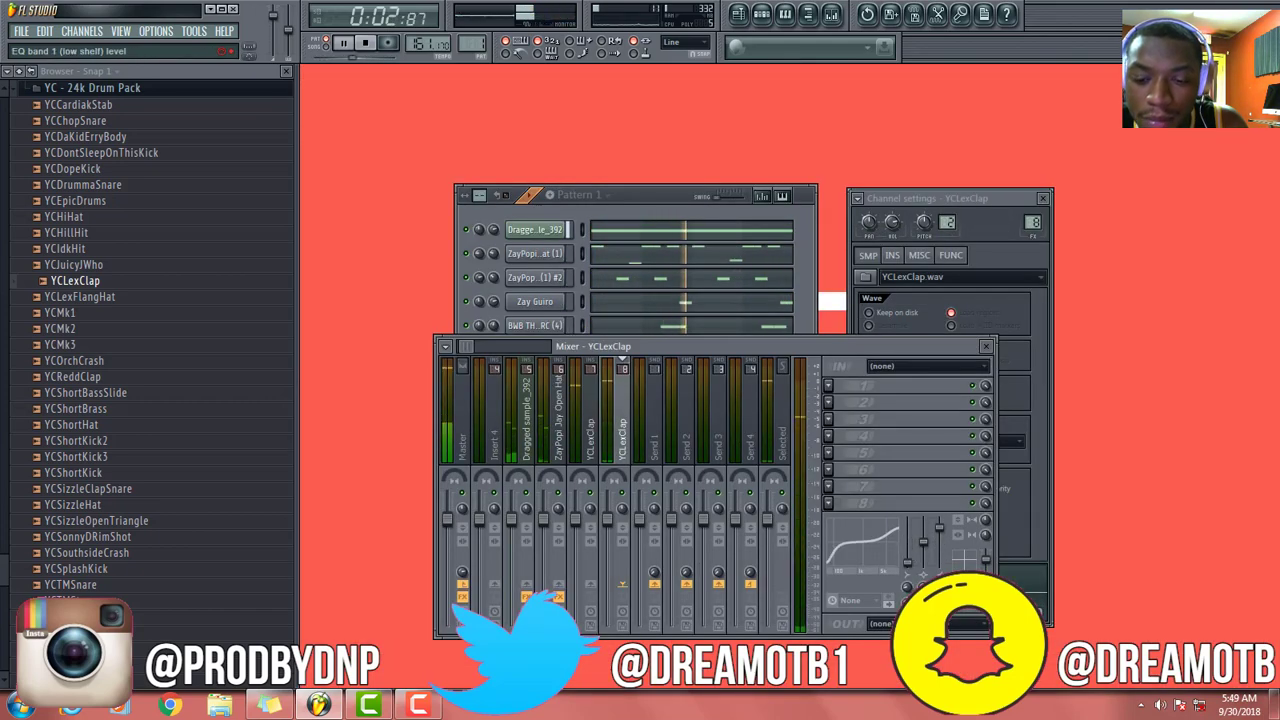
key("F9")
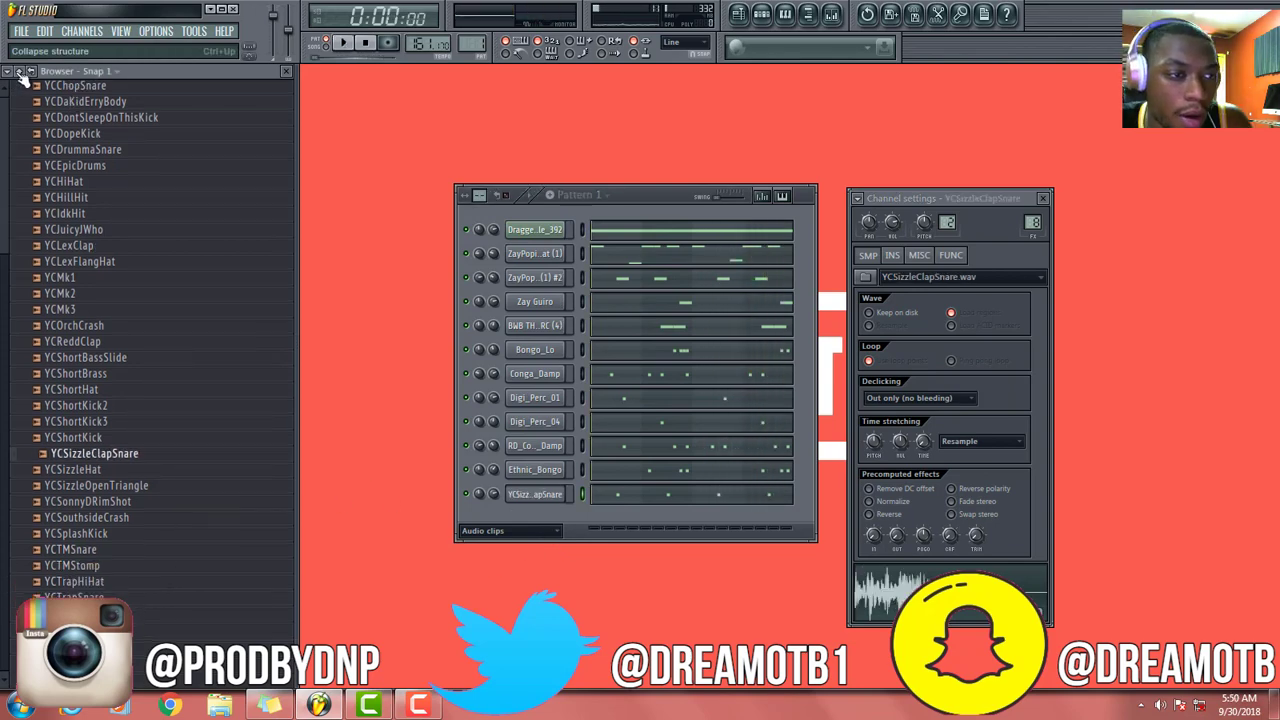
Load BWB THE WAVE HAT (21) from the Big White Beatz The Wave Drum Kit Vol.1 hats into a new channel
left_click(21, 73)
left_click_drag(7, 265, 8, 308)
left_click(151, 220)
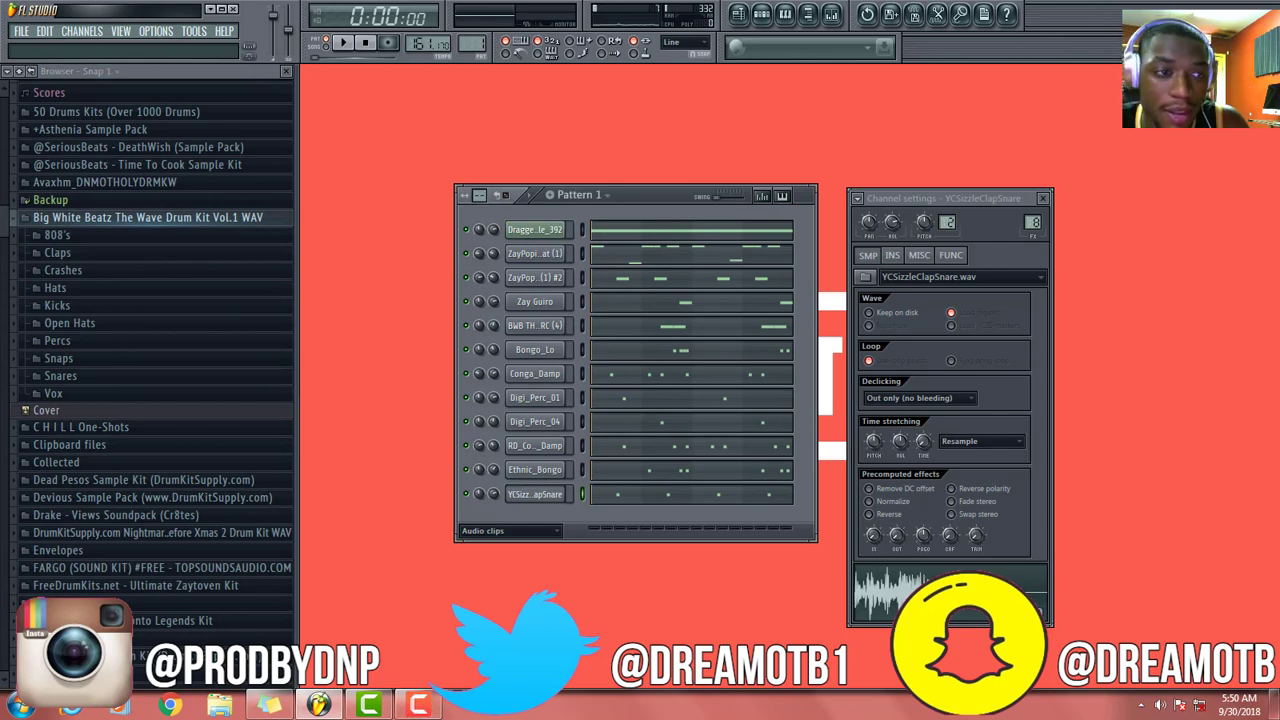
left_click(134, 288)
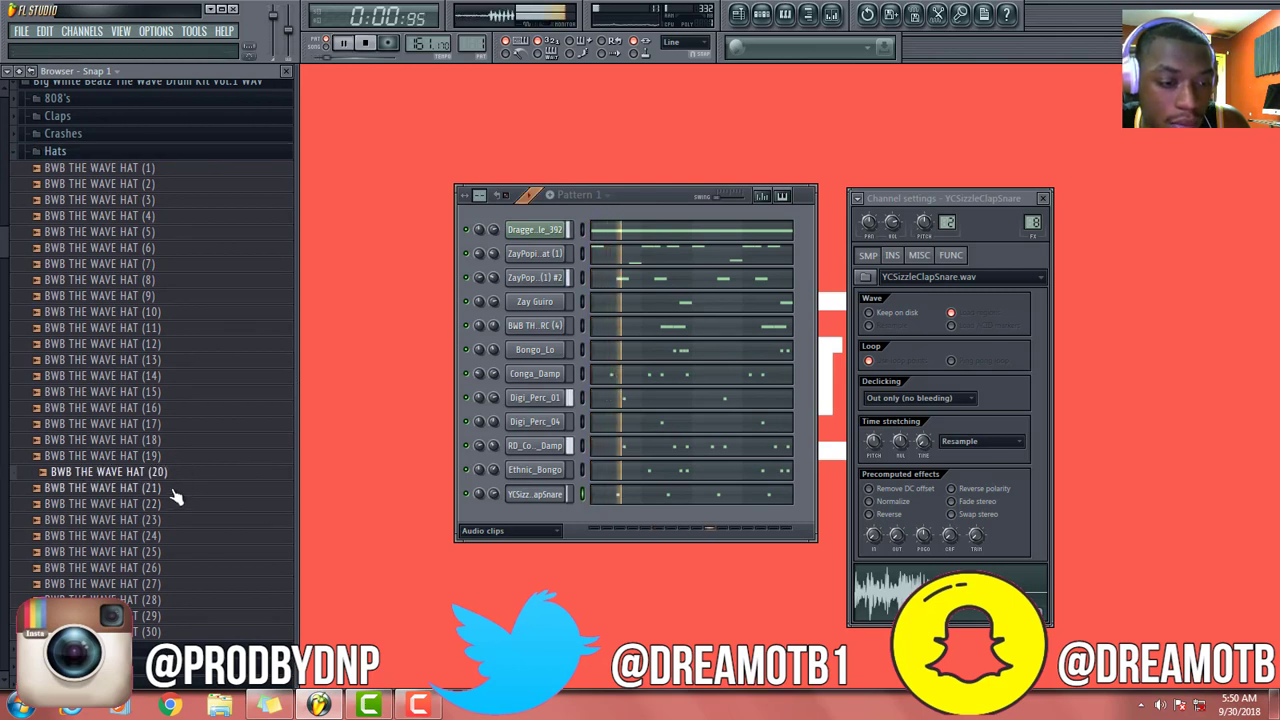
right_click(175, 497)
left_click(192, 502)
Fill four bars of the BWB THE WAVE HAT (21) piano roll with short C5 notes every half beat
right_click(562, 518)
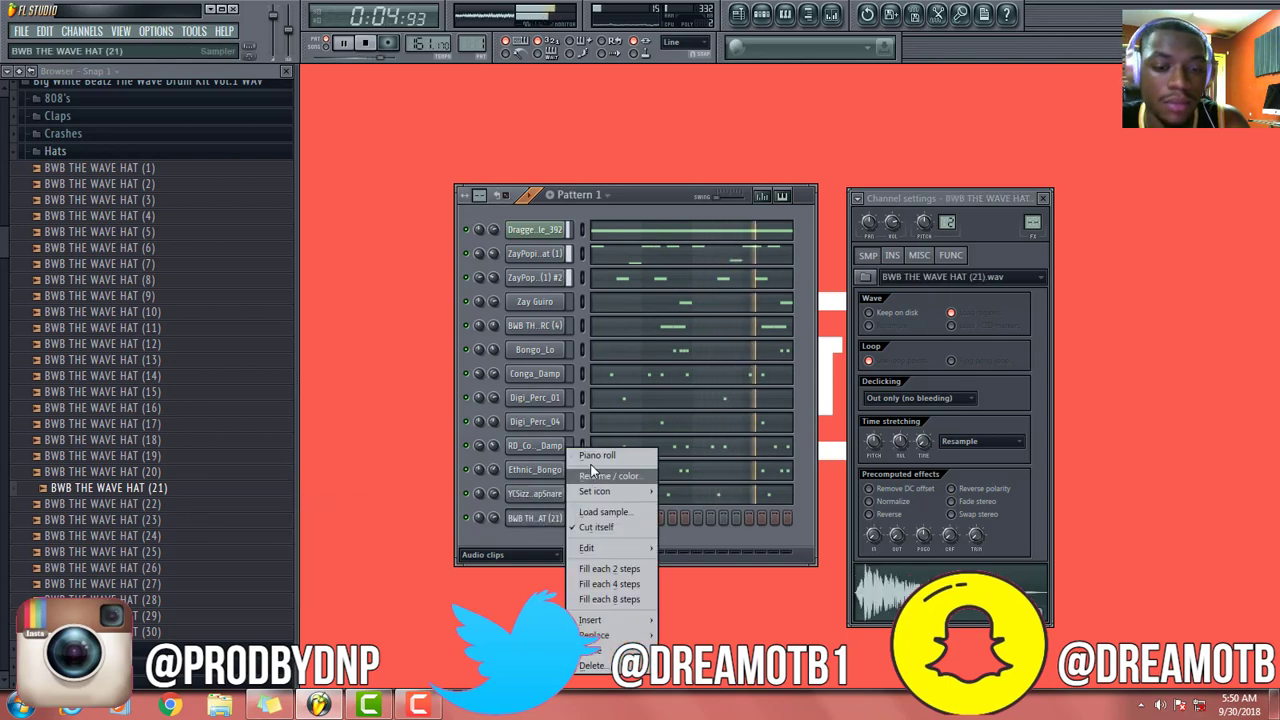
left_click(596, 456)
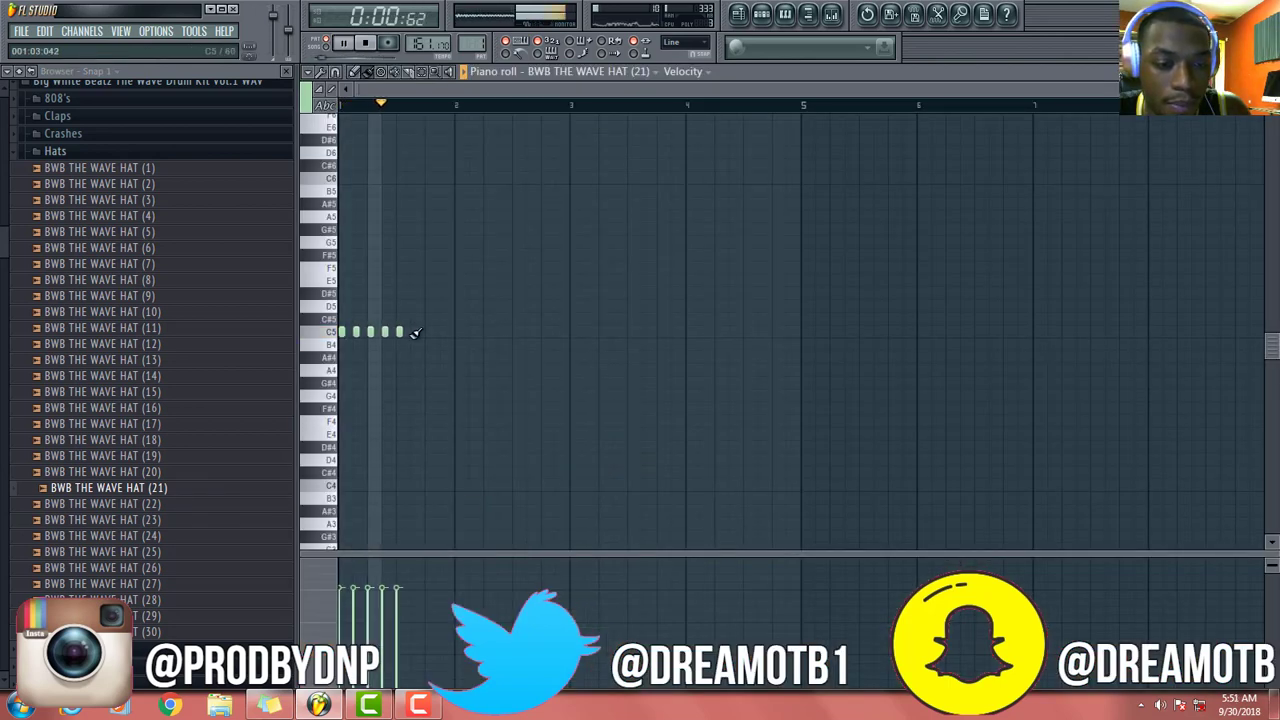
scroll(374, 360, "up", 5)
scroll(378, 333, "down", 5)
key("space")
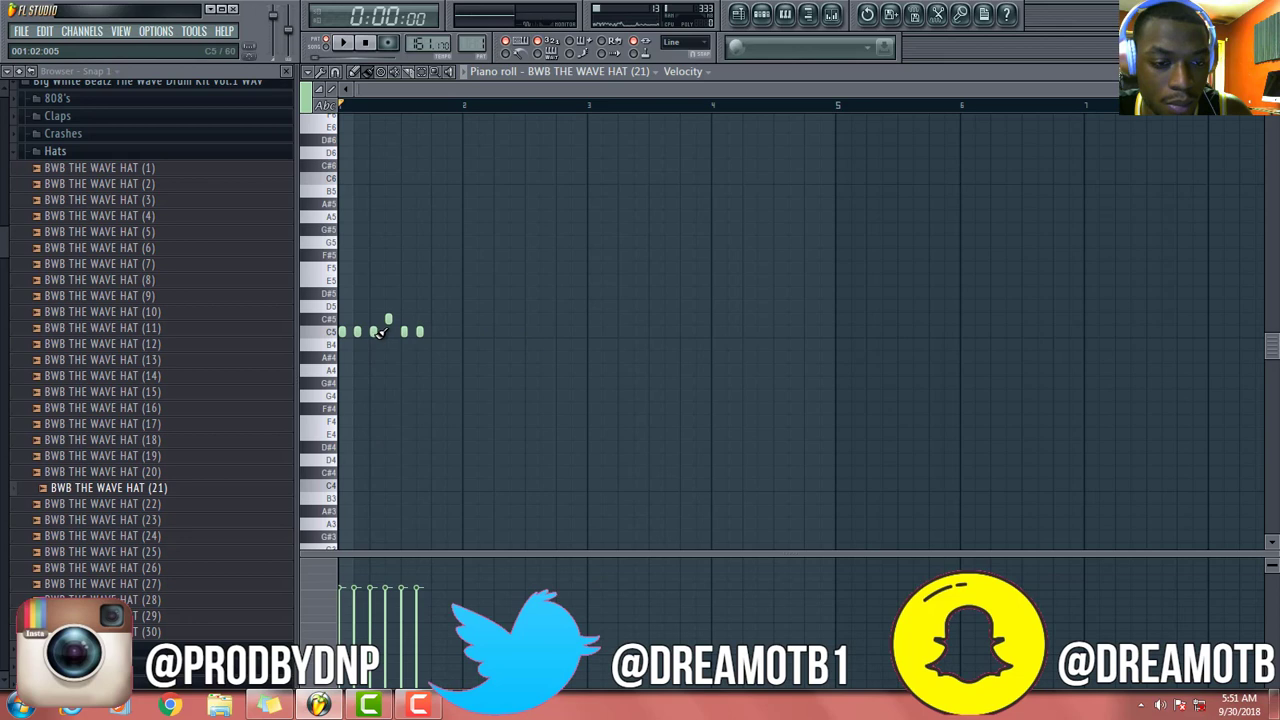
mouse_move(433, 331)
left_mouse_down()
mouse_move(745, 318)
mouse_move(829, 330)
left_mouse_up()
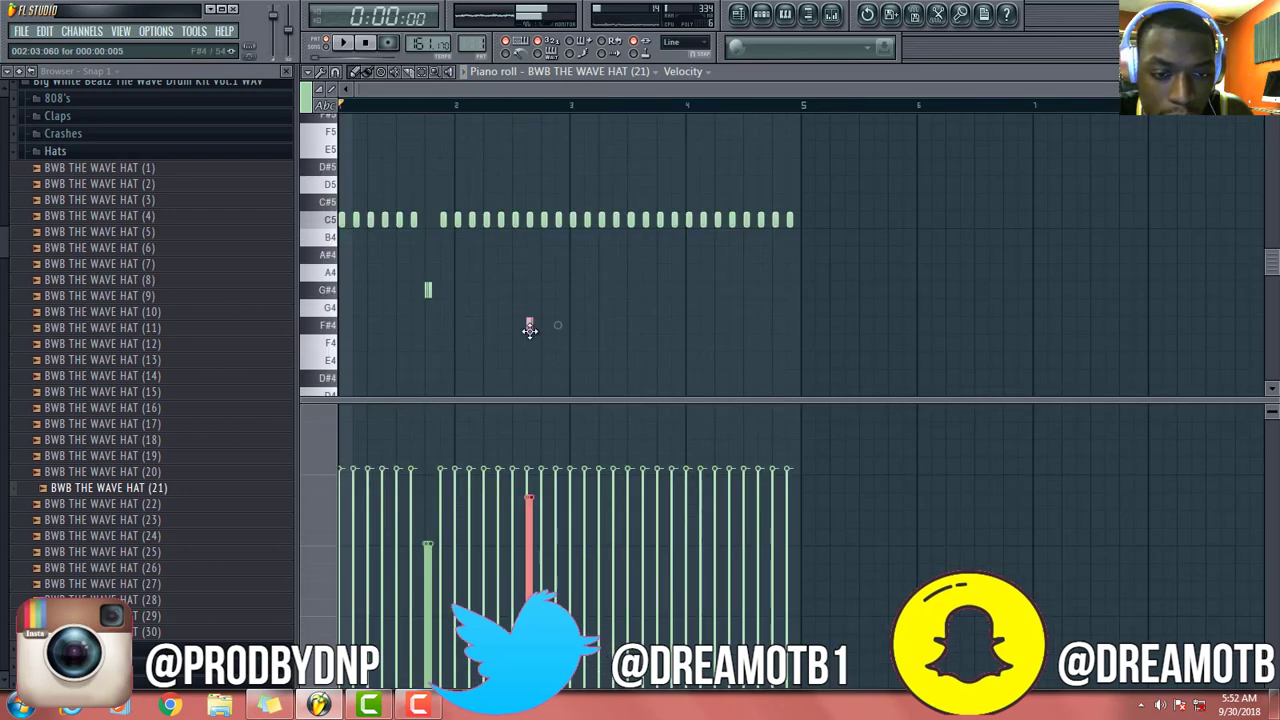
Move the hat roll halfway through beat 3 of bar 2 down to F4 and add a matching roll in beat 4
key("space")
mouse_move(530, 330)
left_mouse_down()
mouse_move(557, 364)
mouse_move(529, 347)
left_mouse_up()
key("space")
left_click_drag(717, 296, 933, 287)
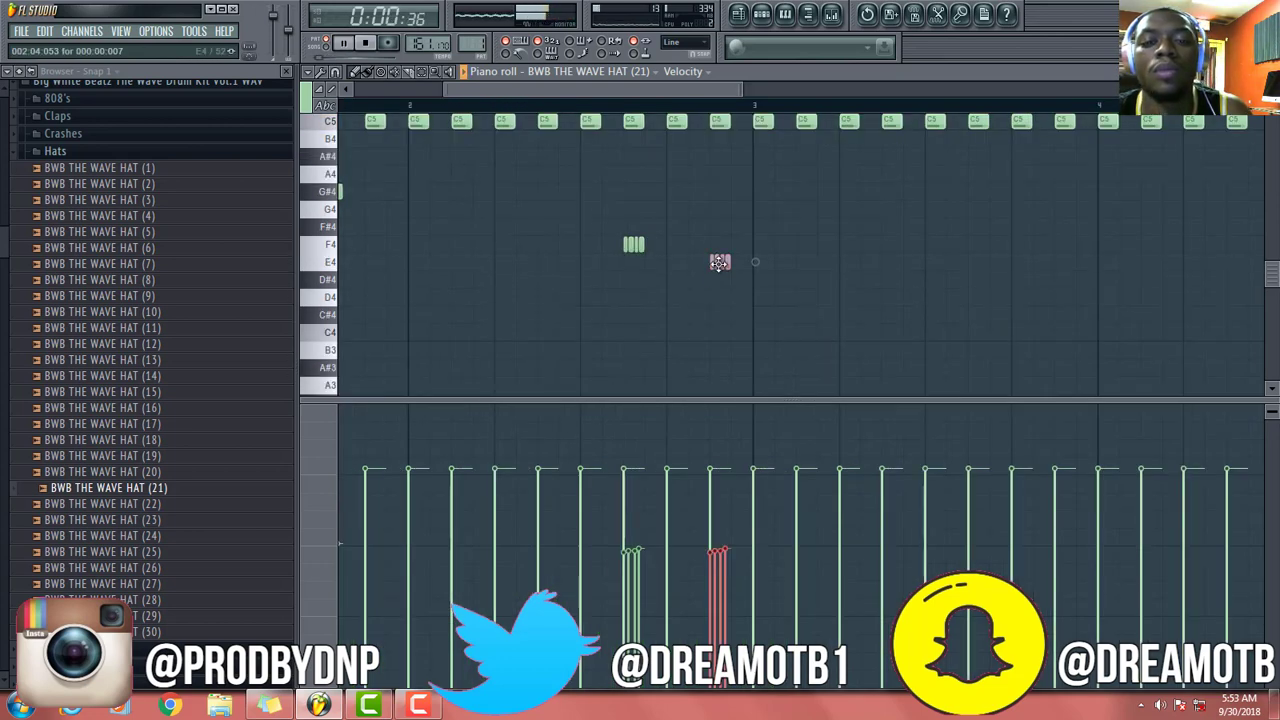
Set the velocity of the roll on beat 4 of bar 2 to about 33% and delete the C5 notes above both bar 2 rolls
scroll(722, 272, "down", 3)
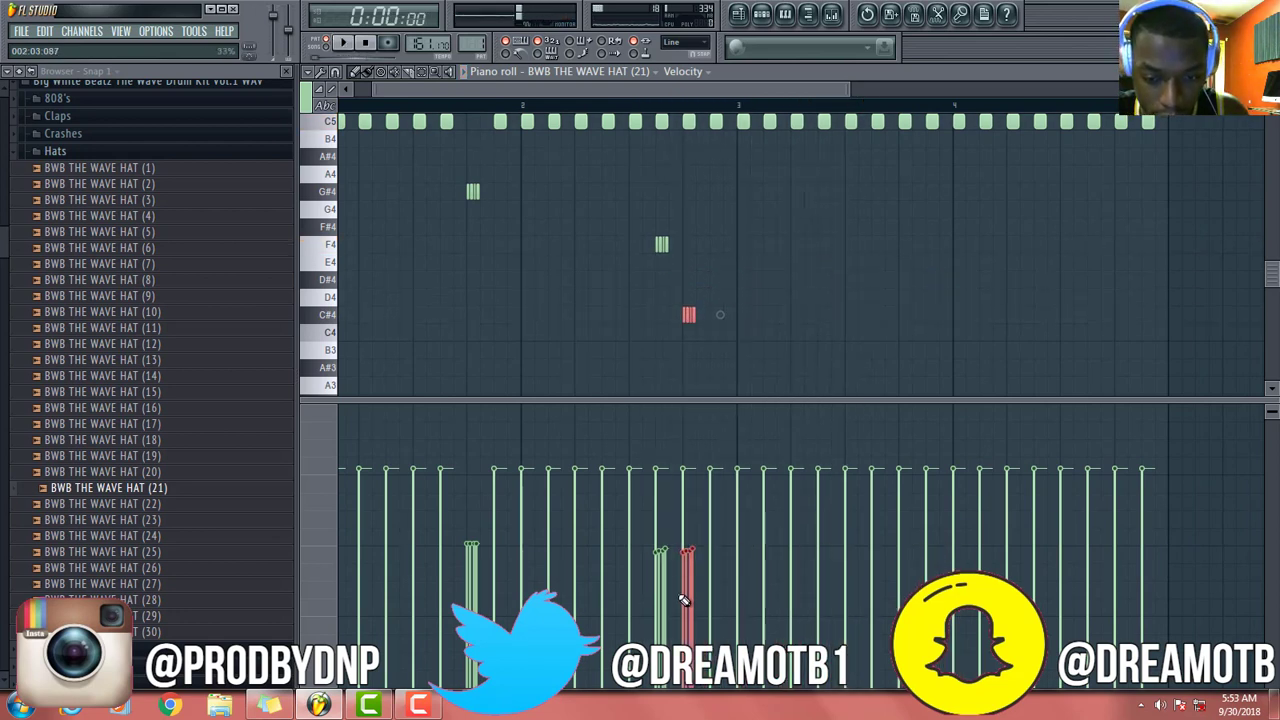
left_click(686, 600)
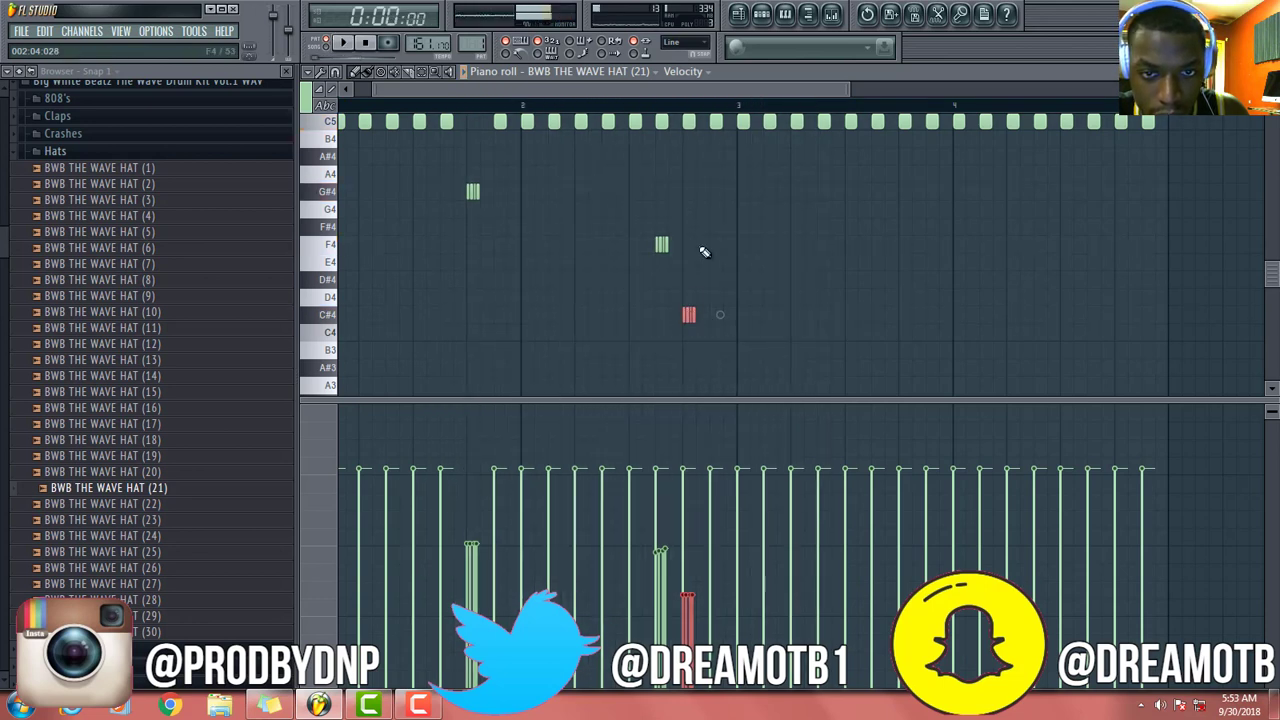
scroll(697, 250, "up", 3)
right_click(687, 175)
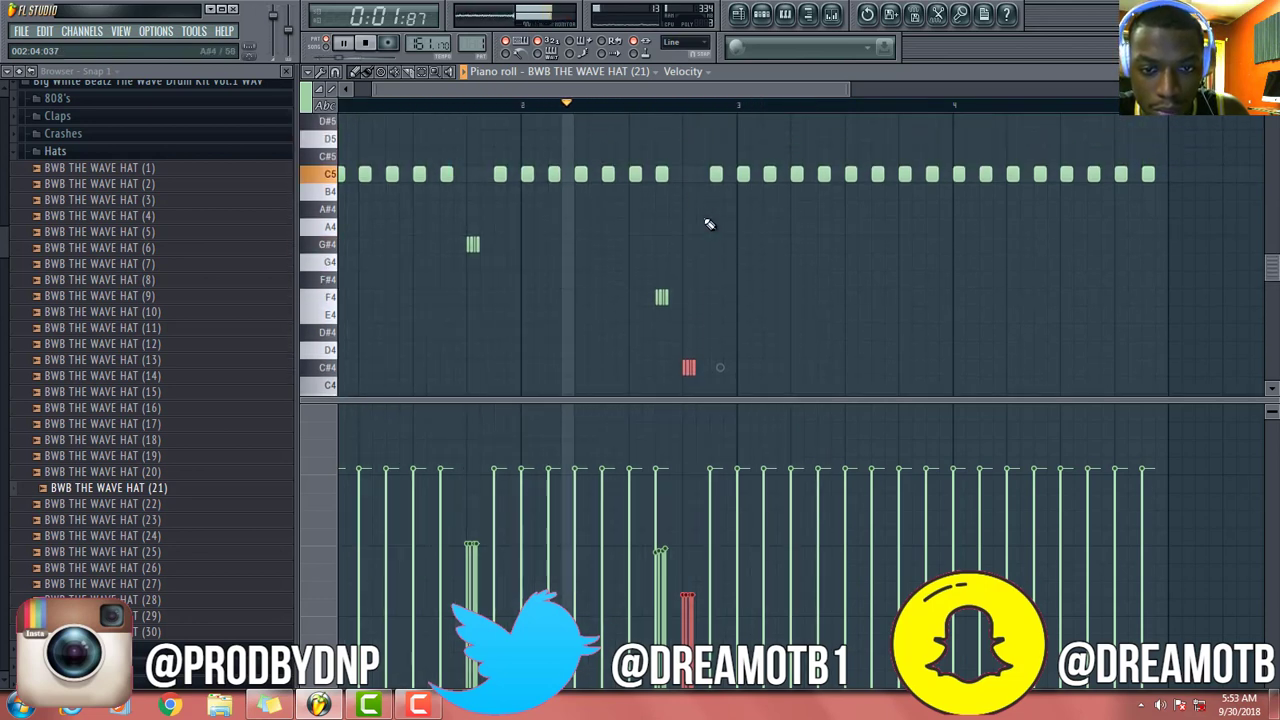
key("space")
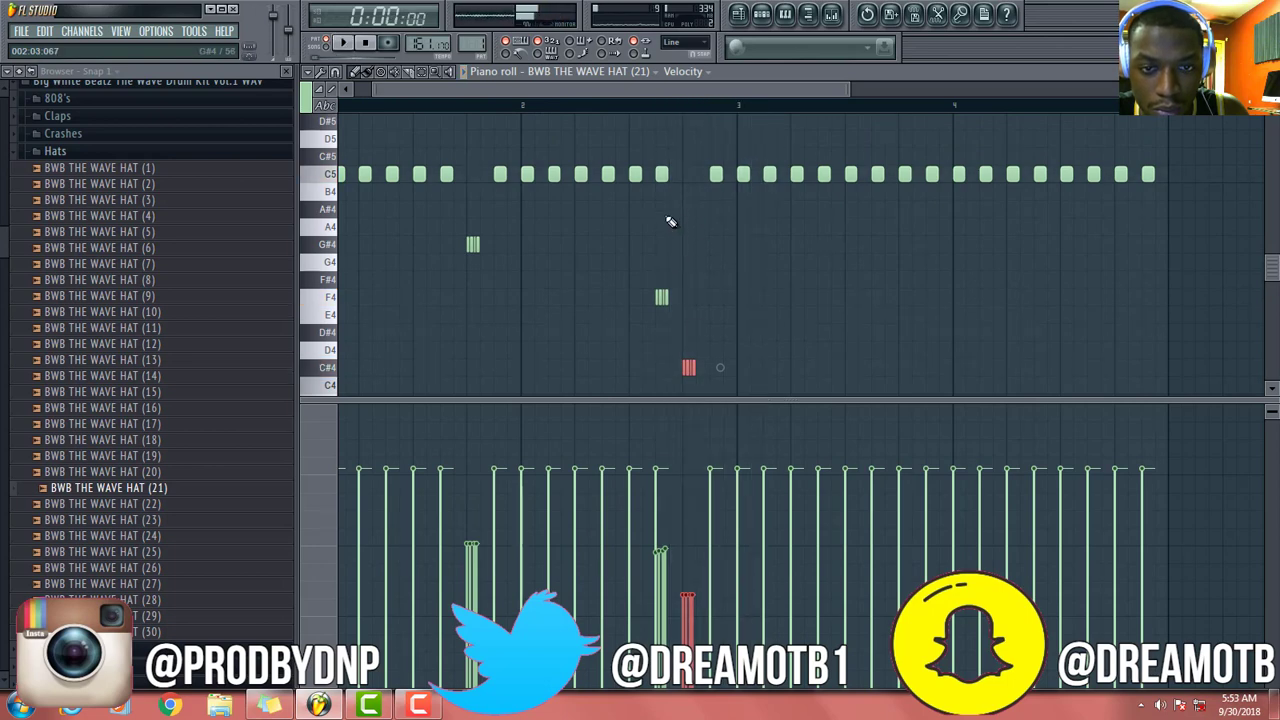
right_click(662, 176)
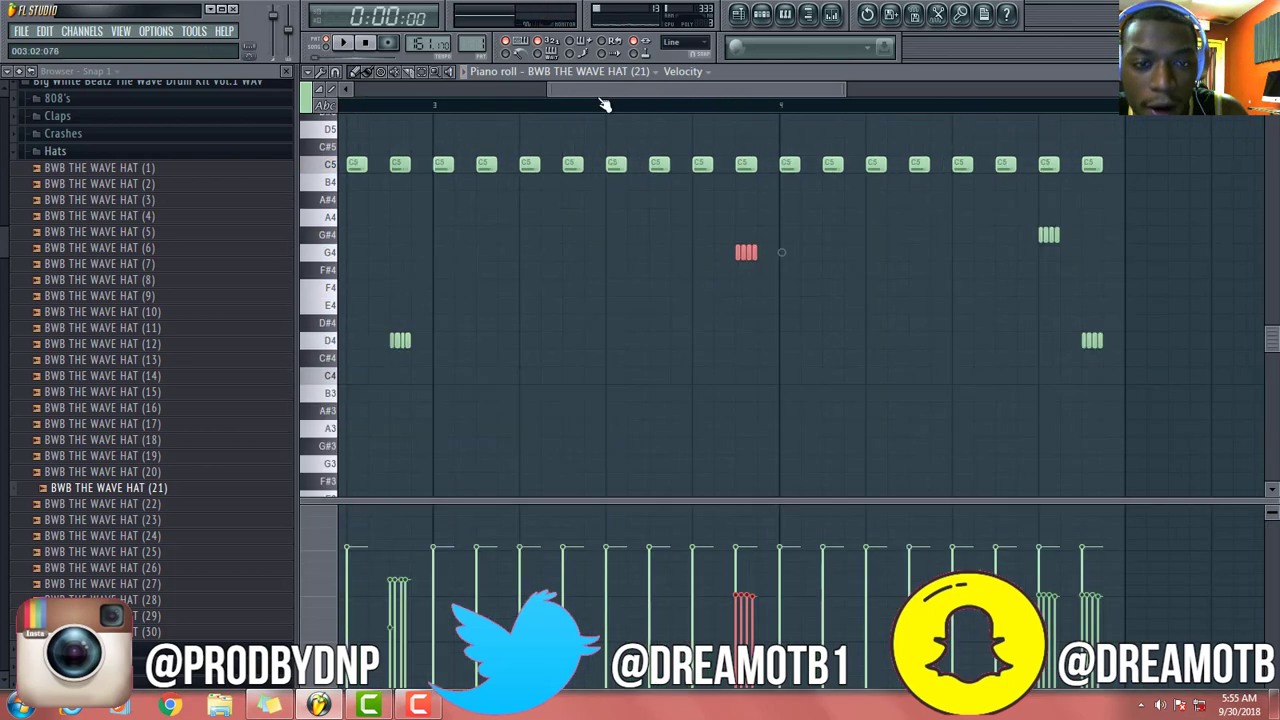
Add a roll of four B4 notes to bar 2 of the hat pattern
scroll(451, 261, "left", 4)
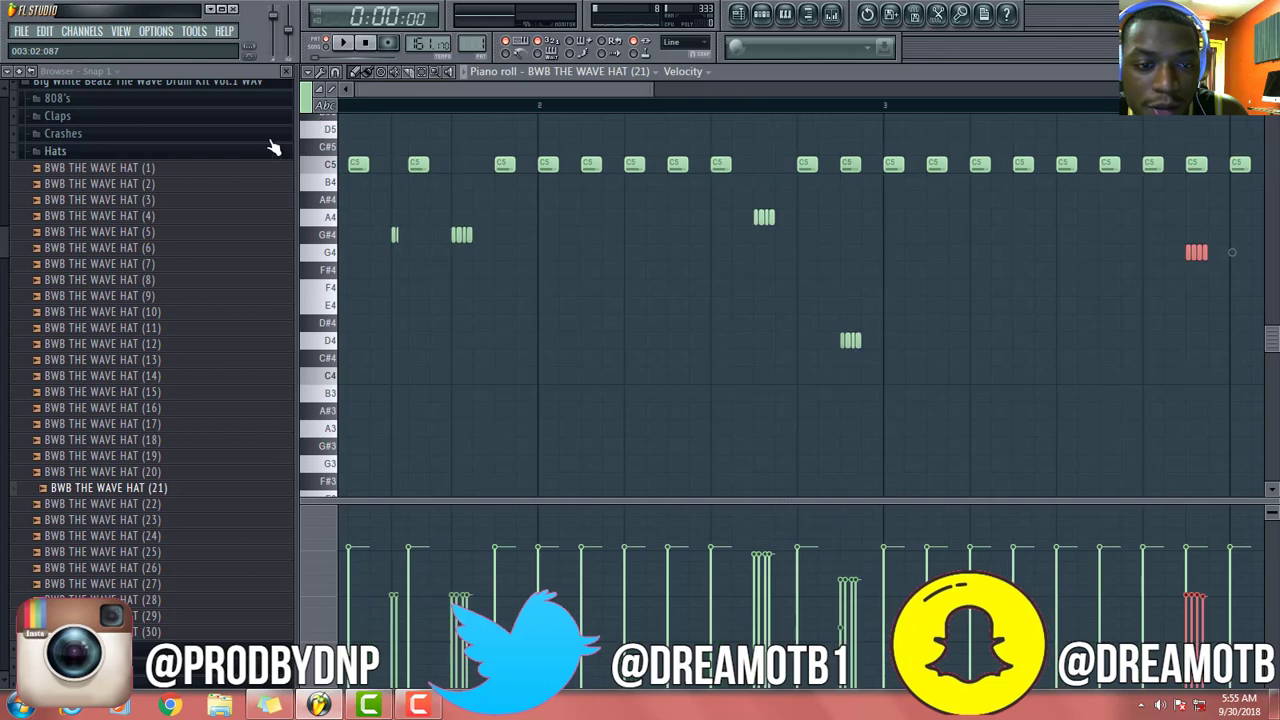
scroll(526, 303, "down", 2)
scroll(526, 303, "up", 3)
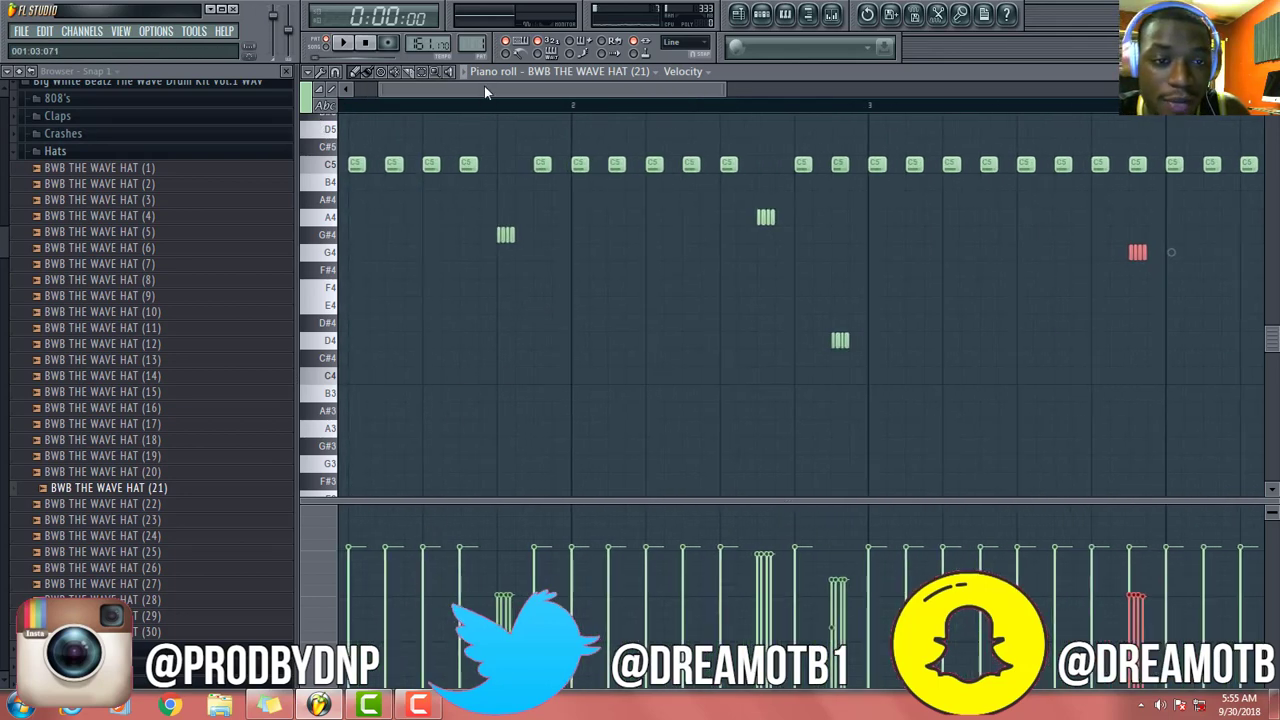
left_click_drag(484, 90, 391, 129)
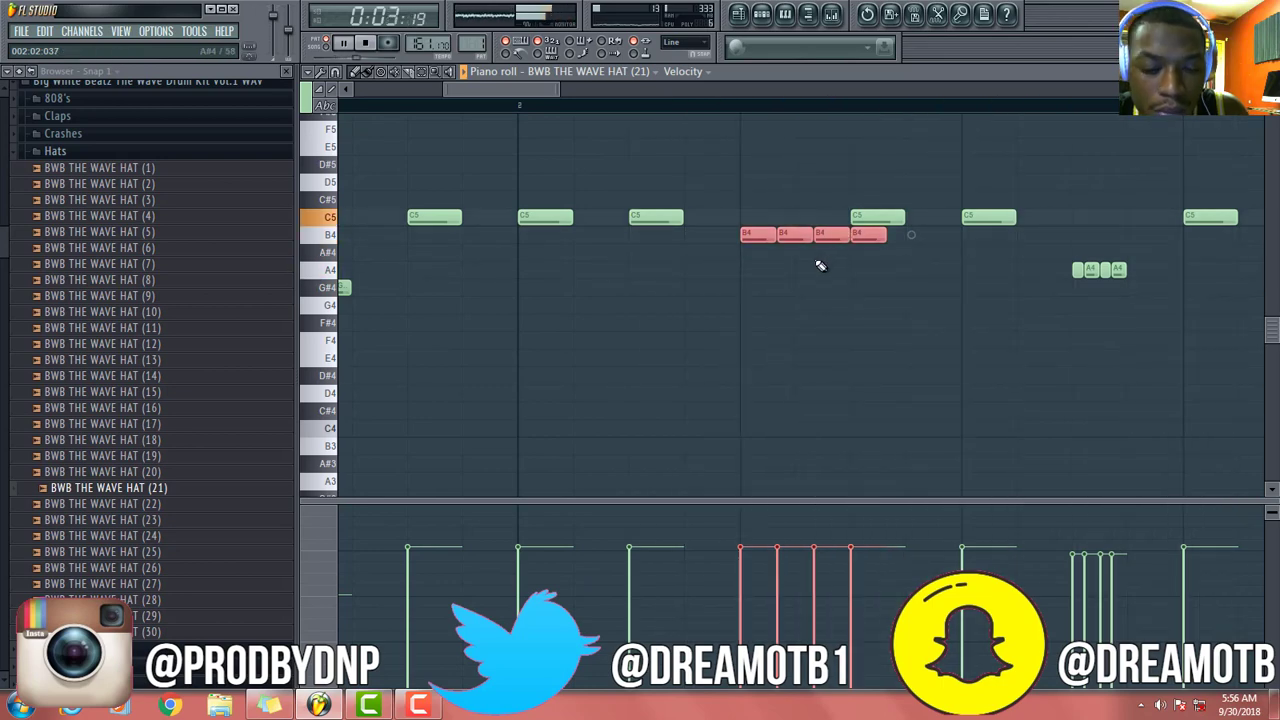
Lengthen the C5 hat note at the start of bar 4 and chop it into a roll of four shorter notes
scroll(823, 262, "down", 3)
key("space")
key("alt+u")
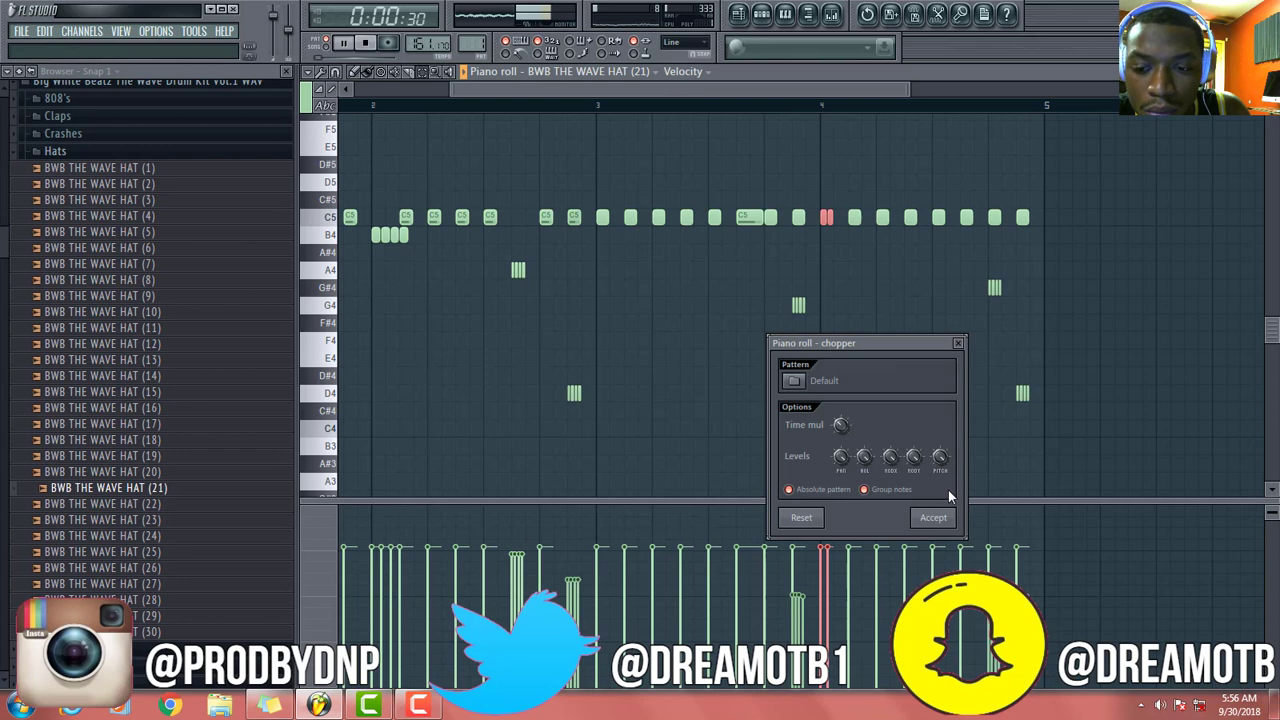
left_click(958, 344)
key("space")
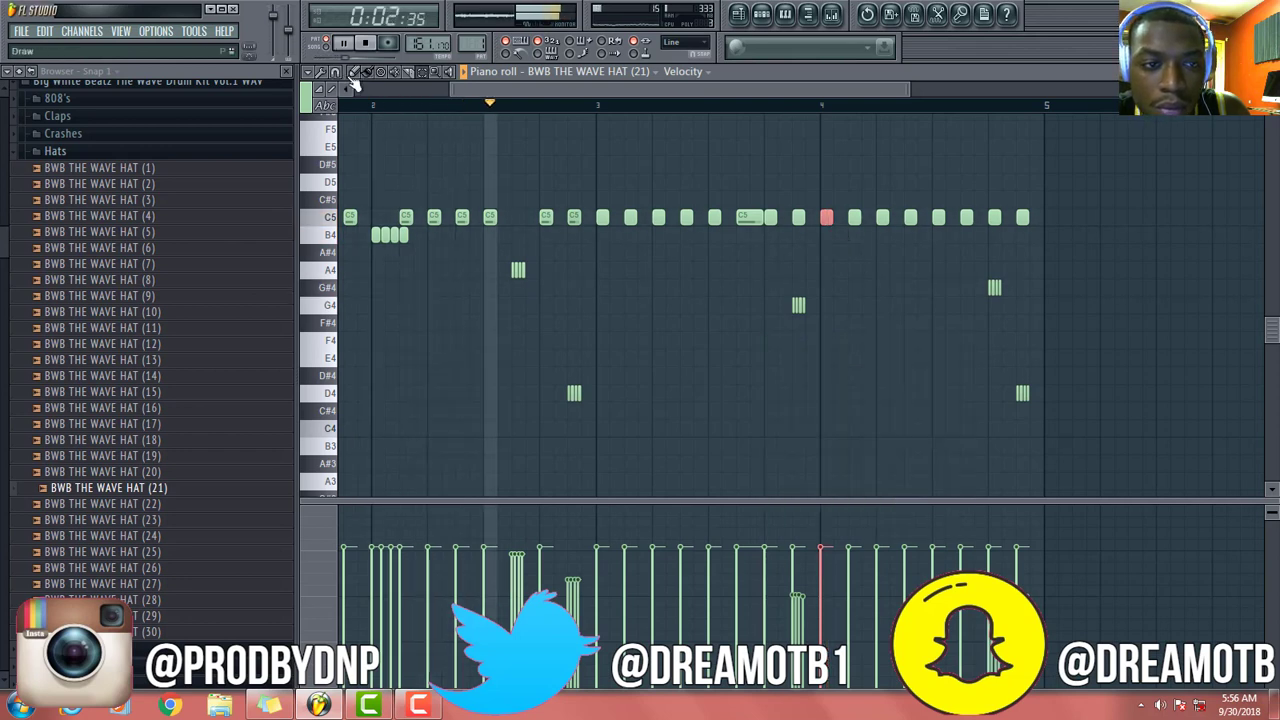
key("alt+u")
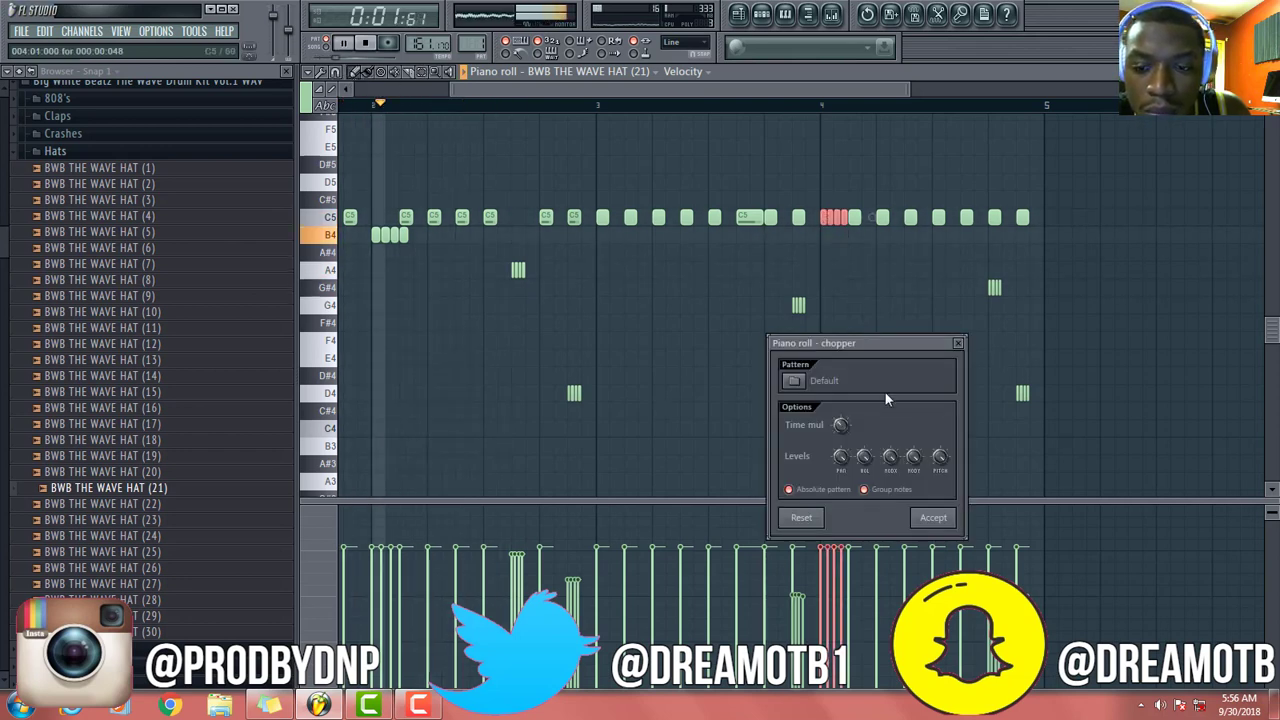
left_click(922, 516)
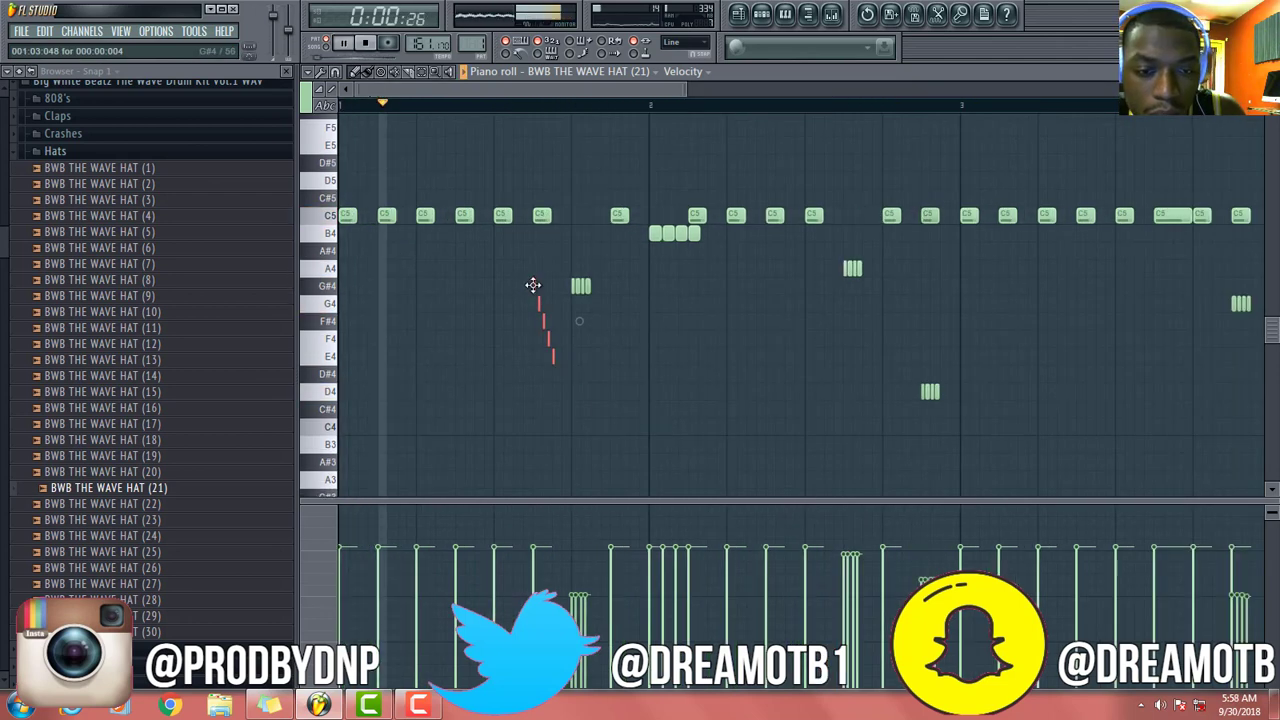
Reposition the descending hat roll halfway through beat 3 of bar 1 and set the hat channel's volume to about 70%
left_click_drag(533, 286, 890, 421)
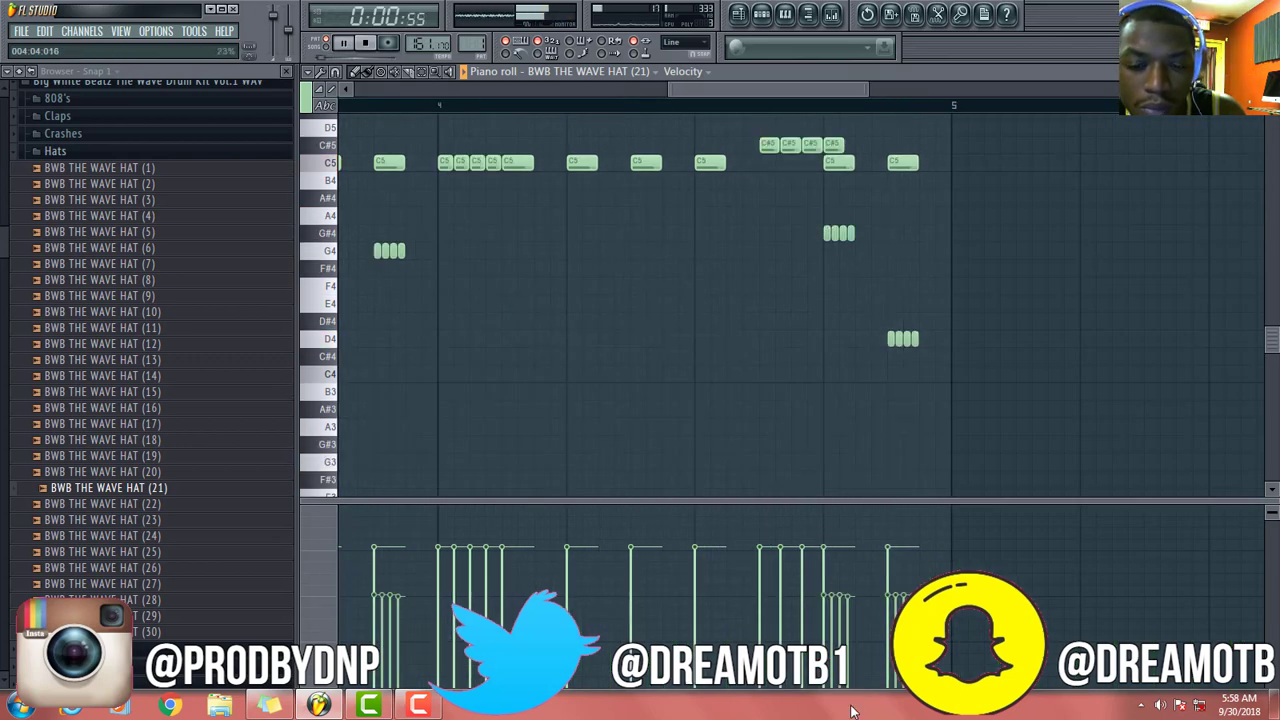
key("Escape")
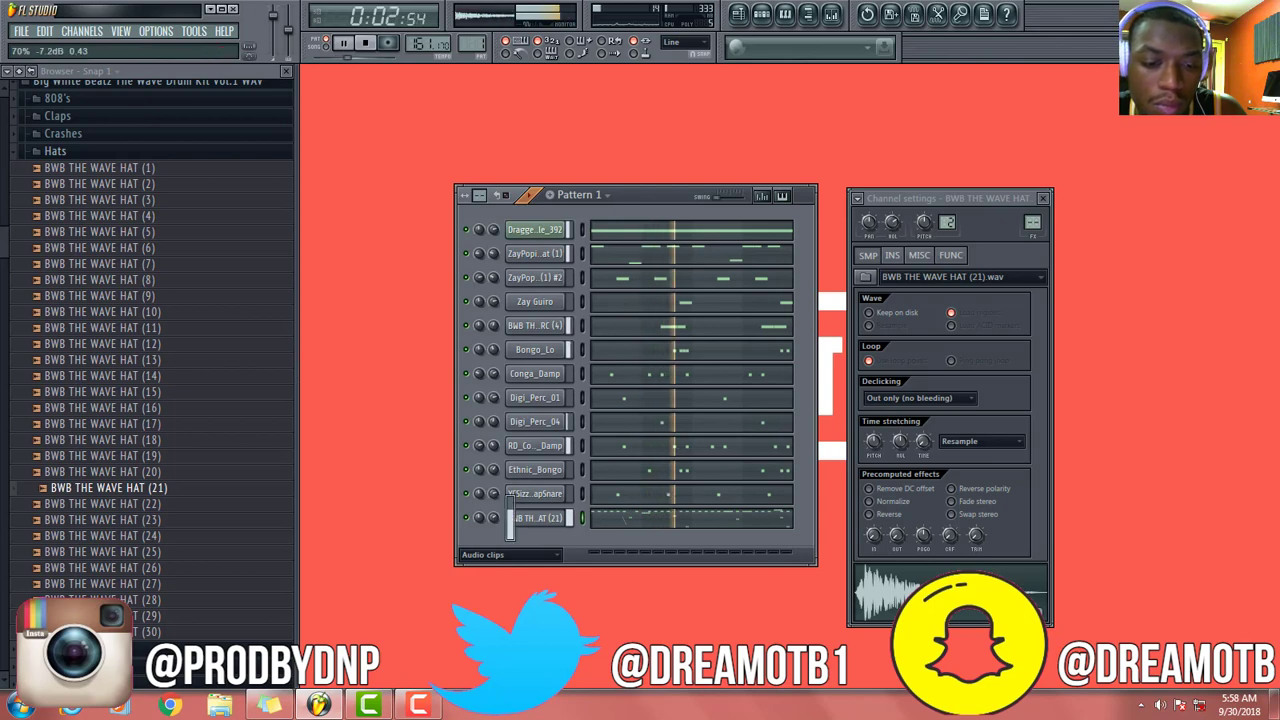
left_click(520, 518)
left_click(520, 518)
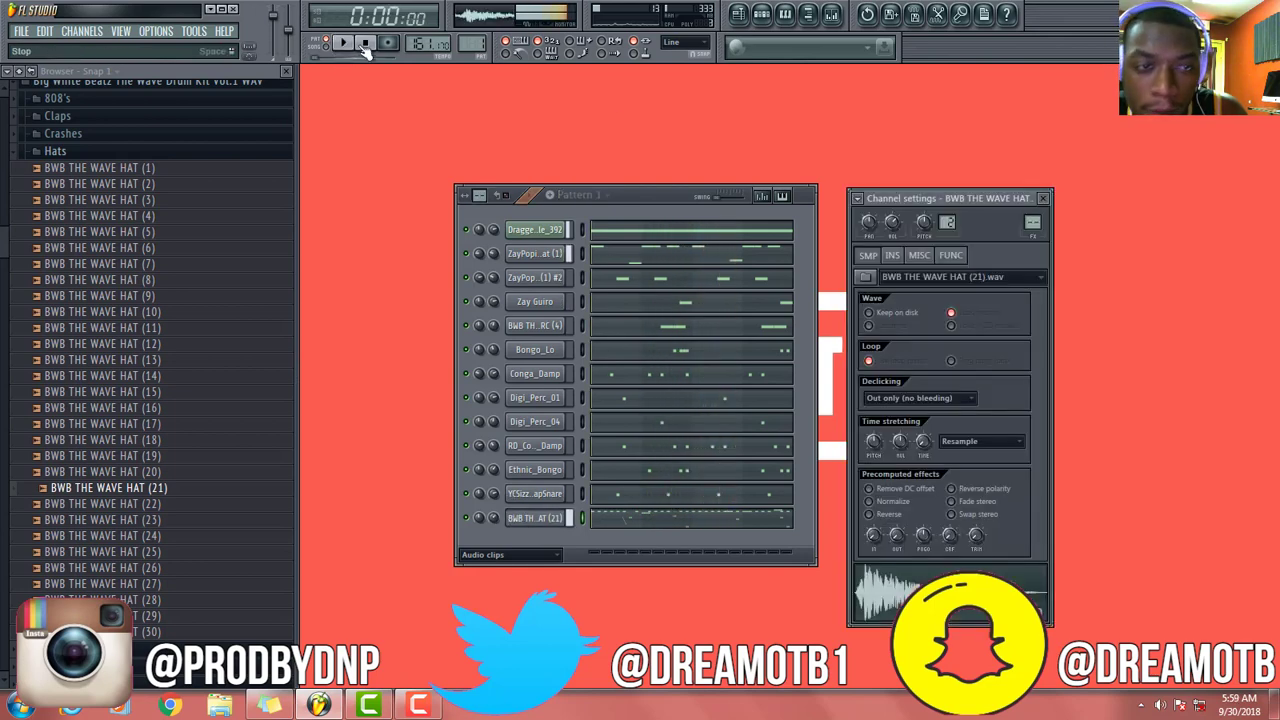
Assign the BWB THE WAVE HAT (21) channel to a free mixer track and add Fruity Parametric EQ 2 in its first effect slot
left_click(860, 198)
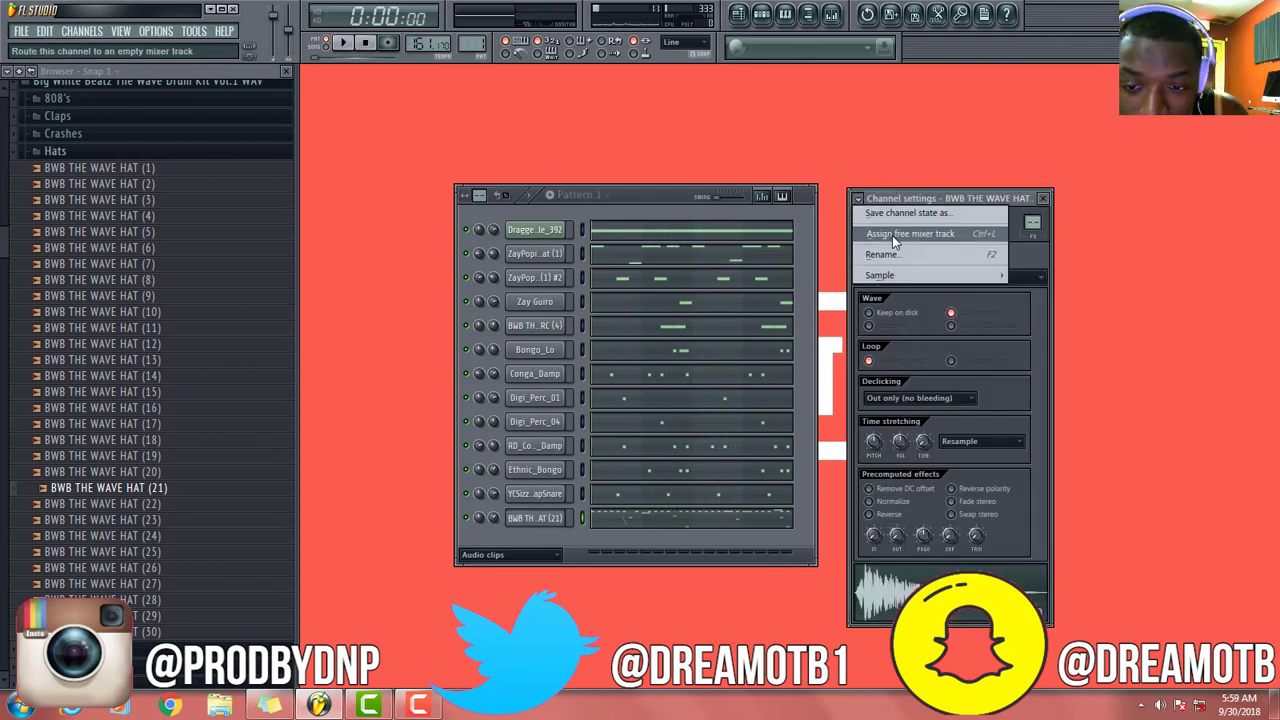
left_click(892, 235)
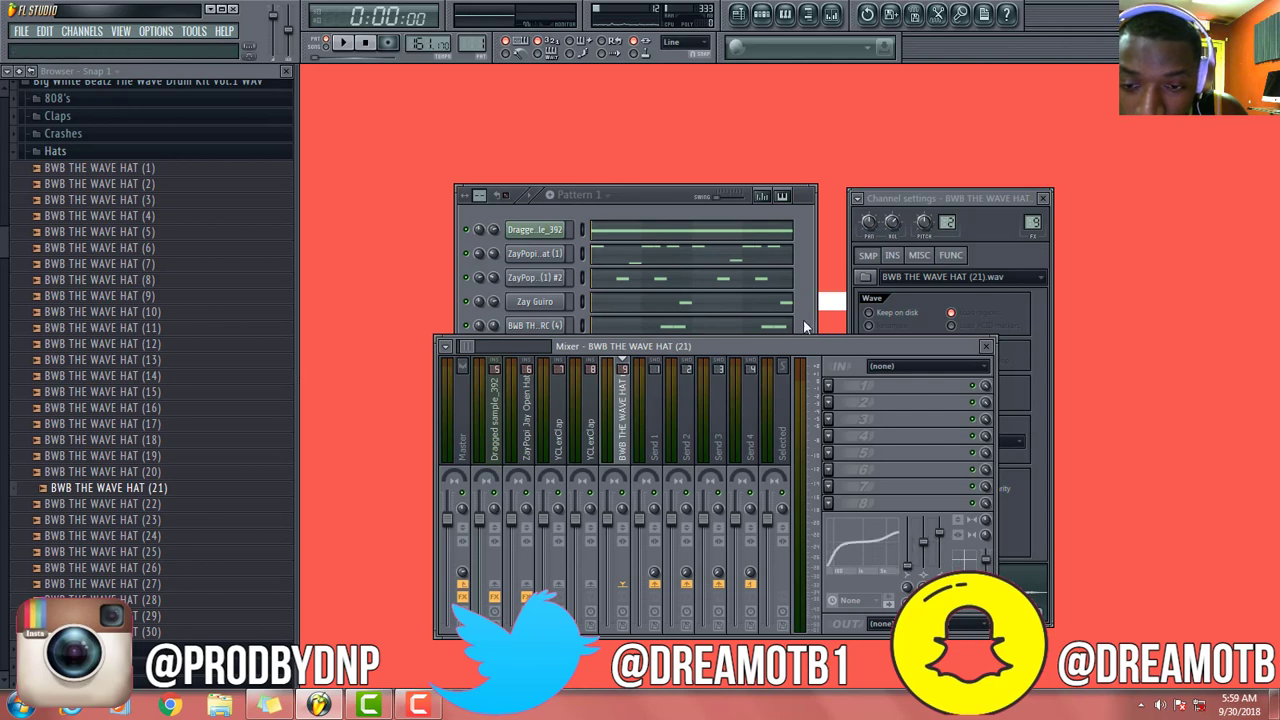
left_click(828, 387)
mouse_move(845, 391)
left_click(1028, 575)
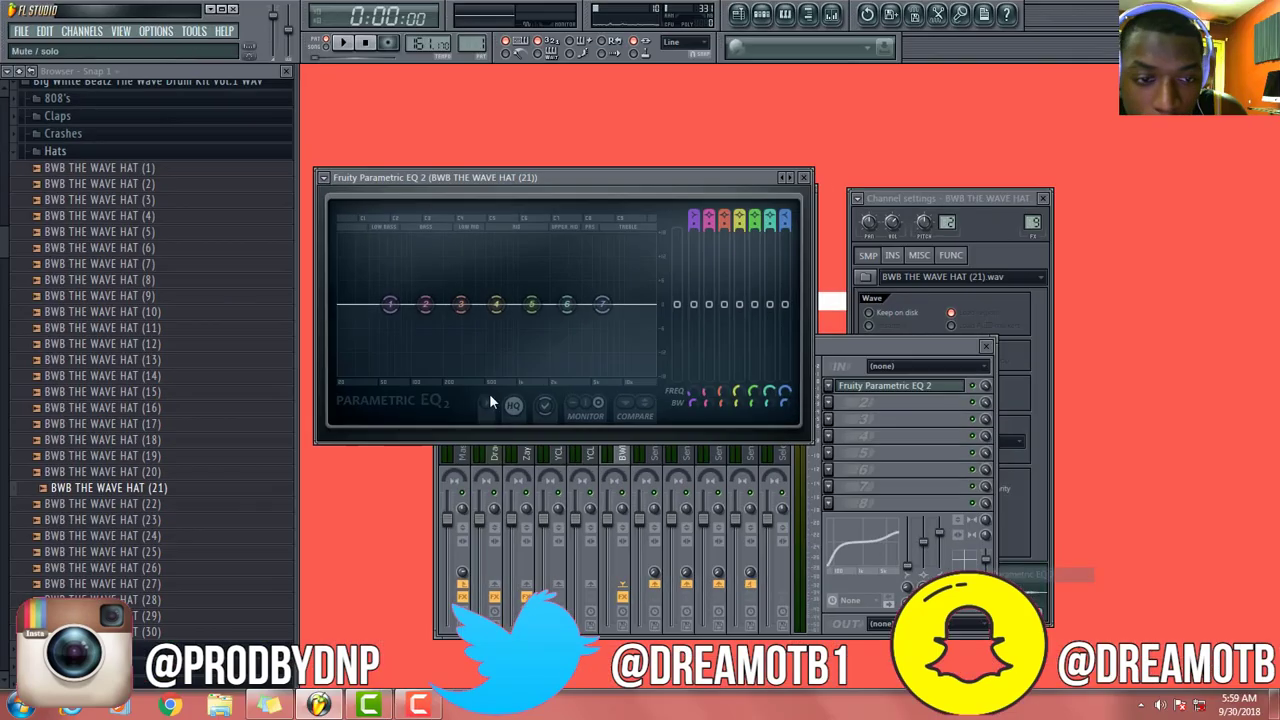
left_click(804, 178)
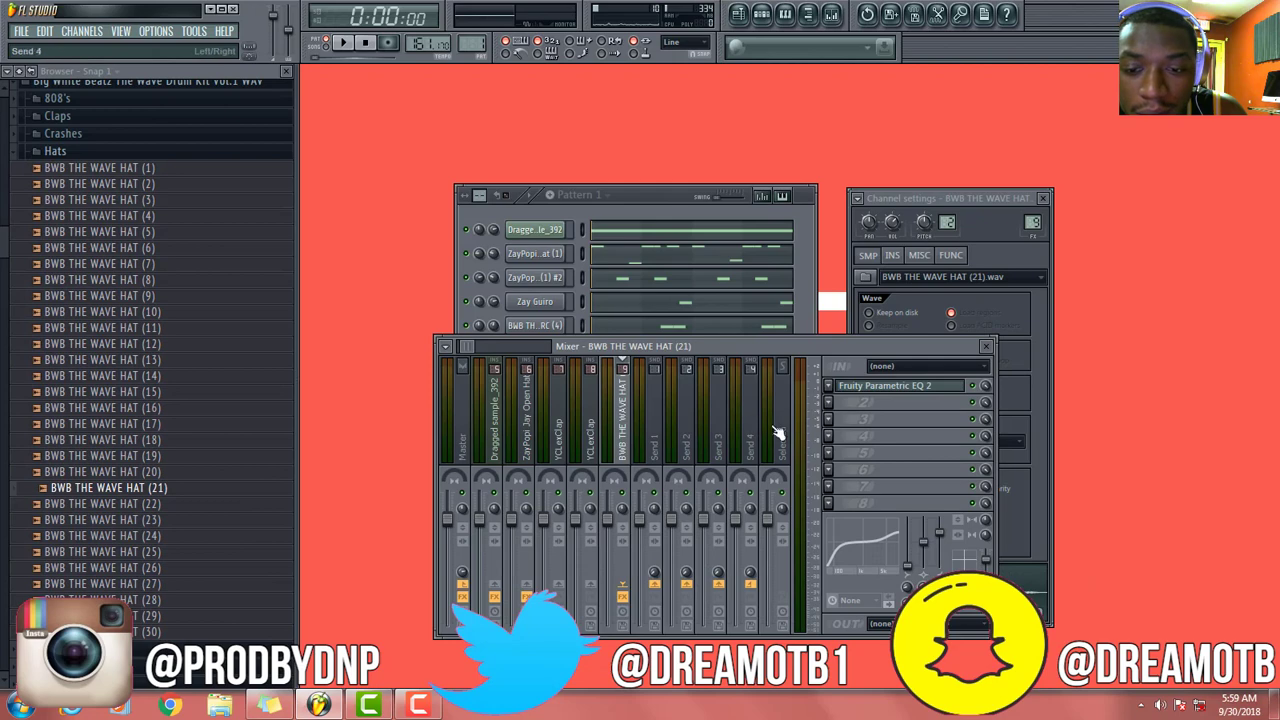
Add Fruity Flangus in the second effect slot of the hat's mixer track and adjust its effect over playback
left_click(842, 410)
mouse_move(845, 391)
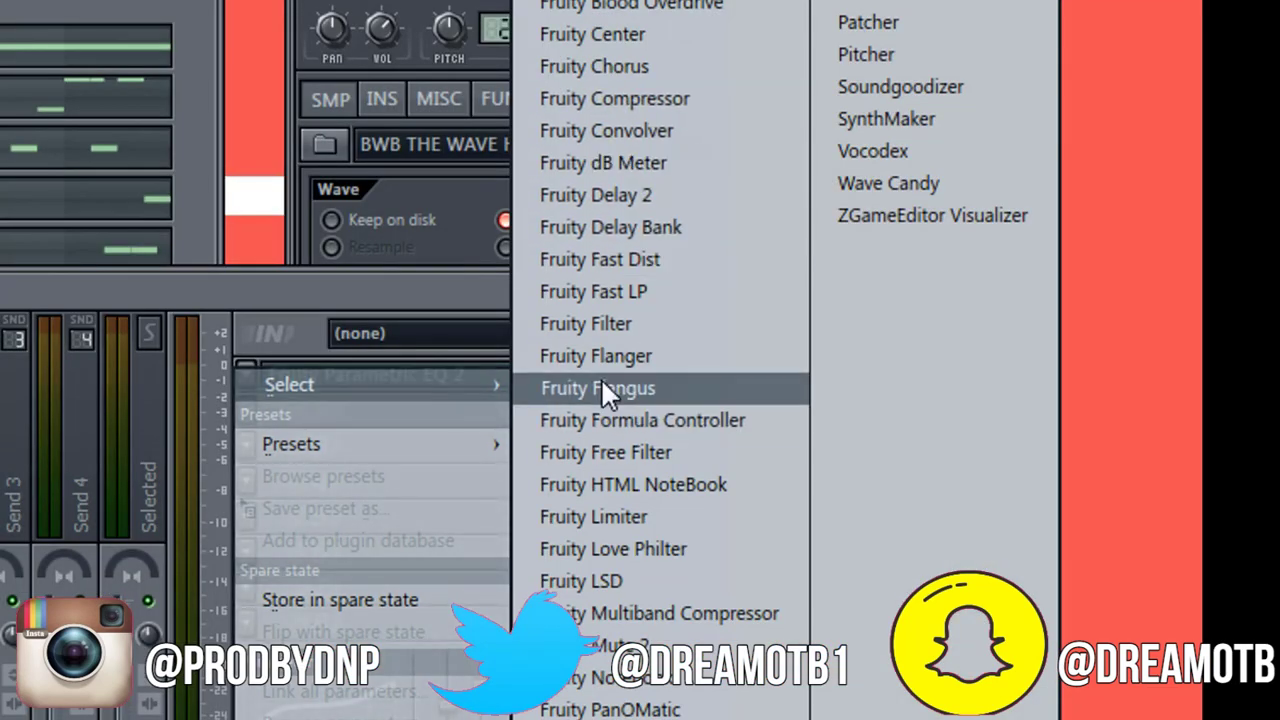
left_click(1010, 391)
left_click(500, 216)
left_click(500, 216)
left_click(500, 216)
left_click(500, 216)
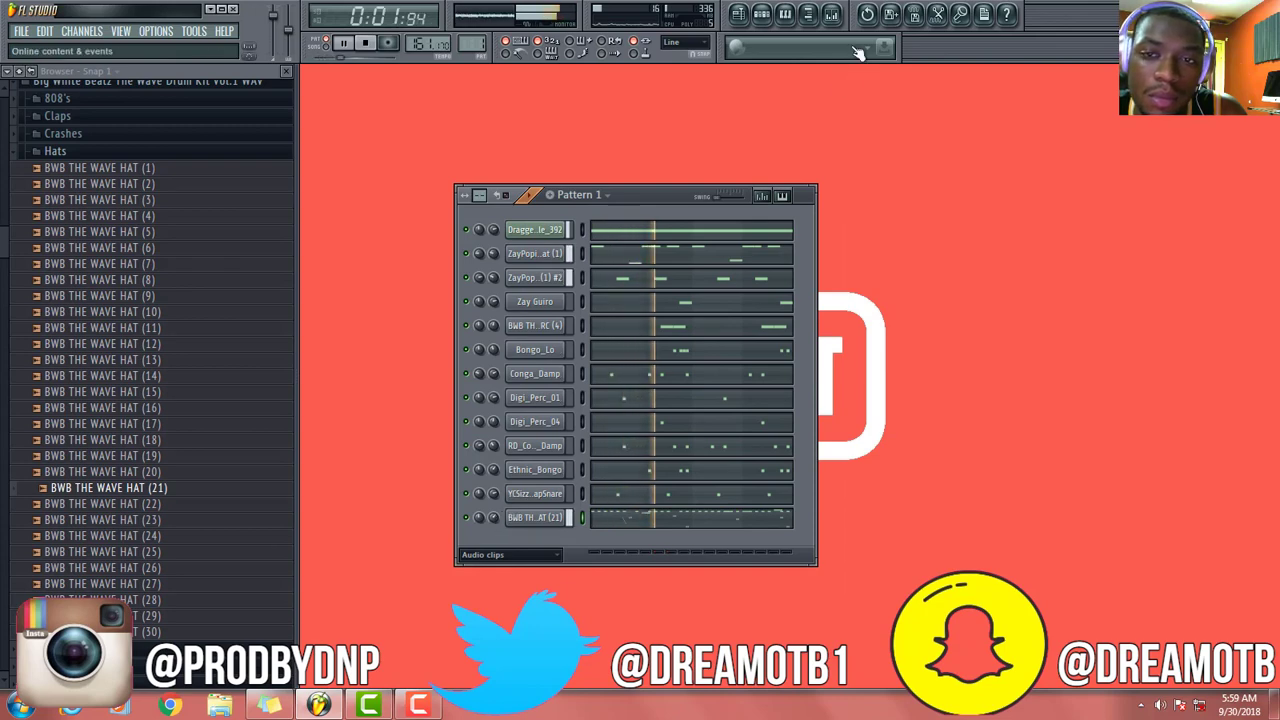
key("F9")
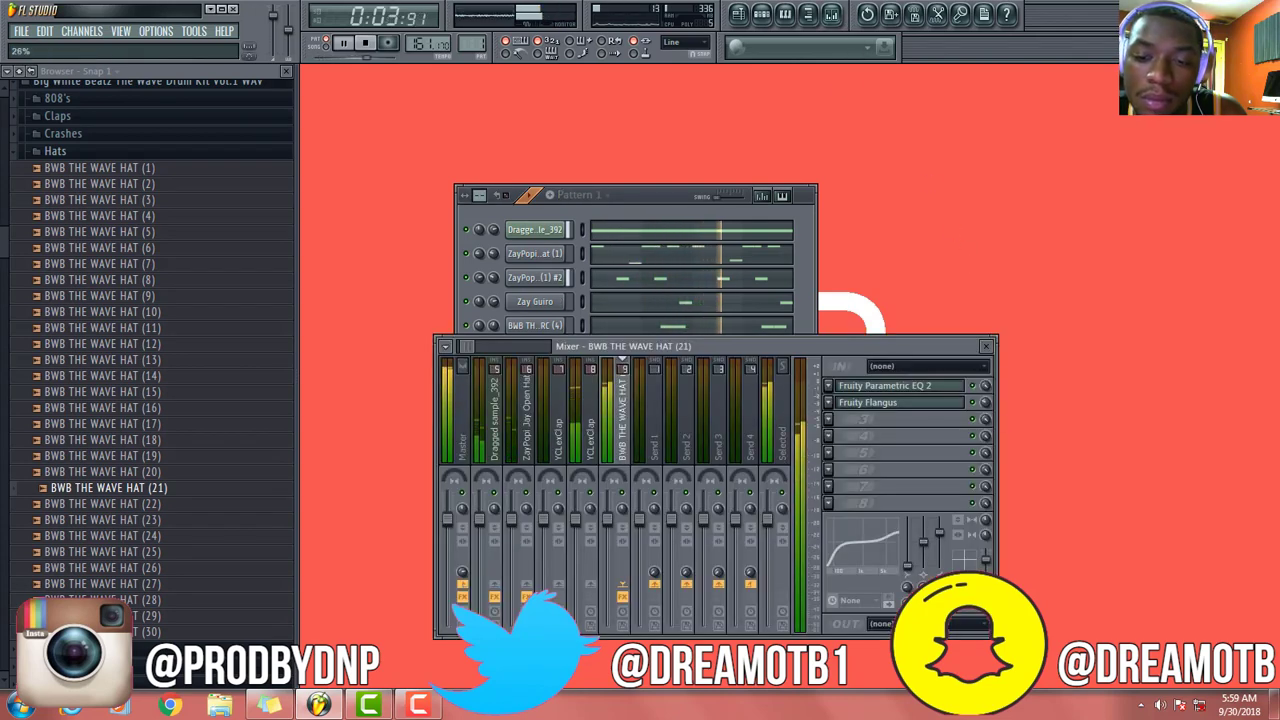
key("F9")
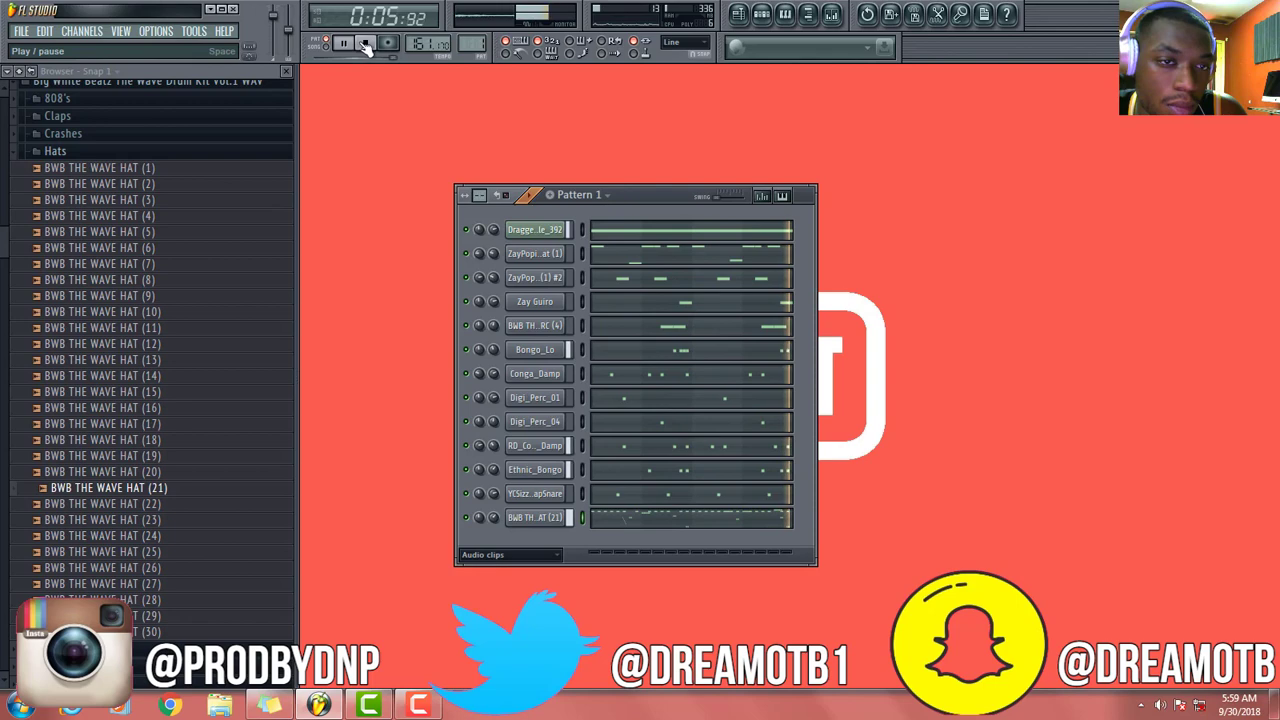
Load BWB THE WAVE KICK (17) from the same drum kit's kicks into a new channel
left_click(60, 150)
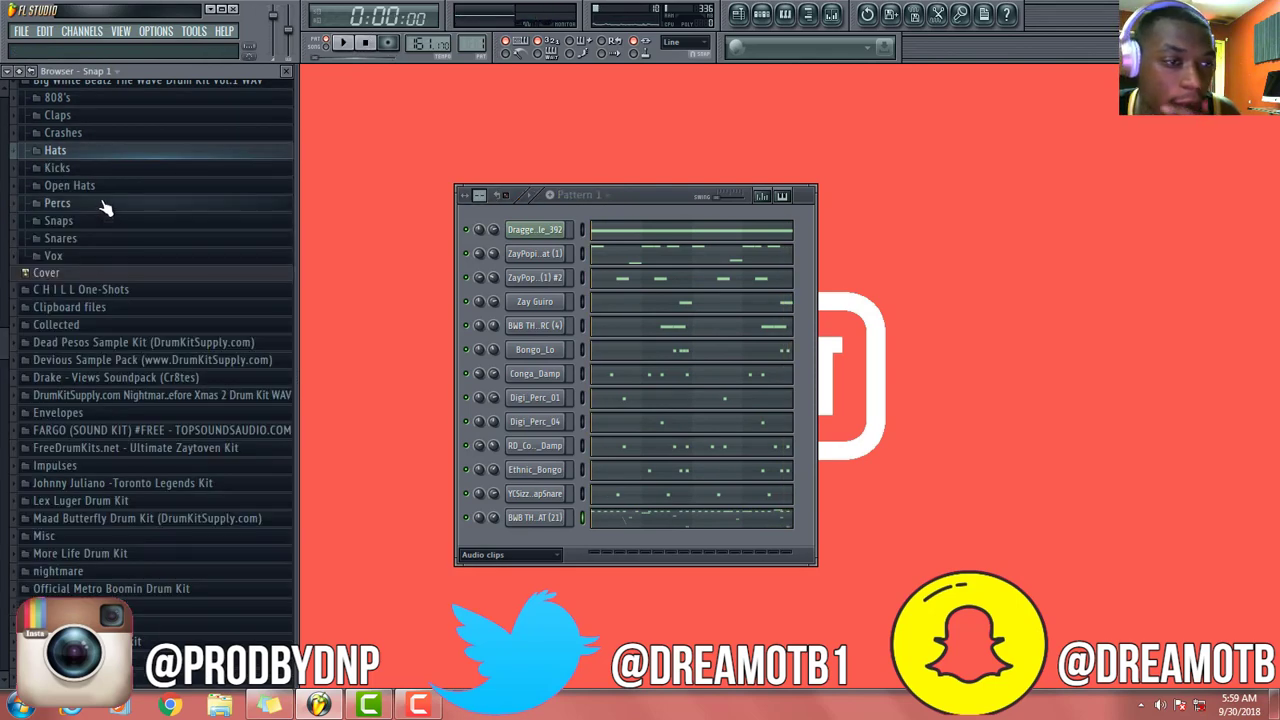
left_click(60, 168)
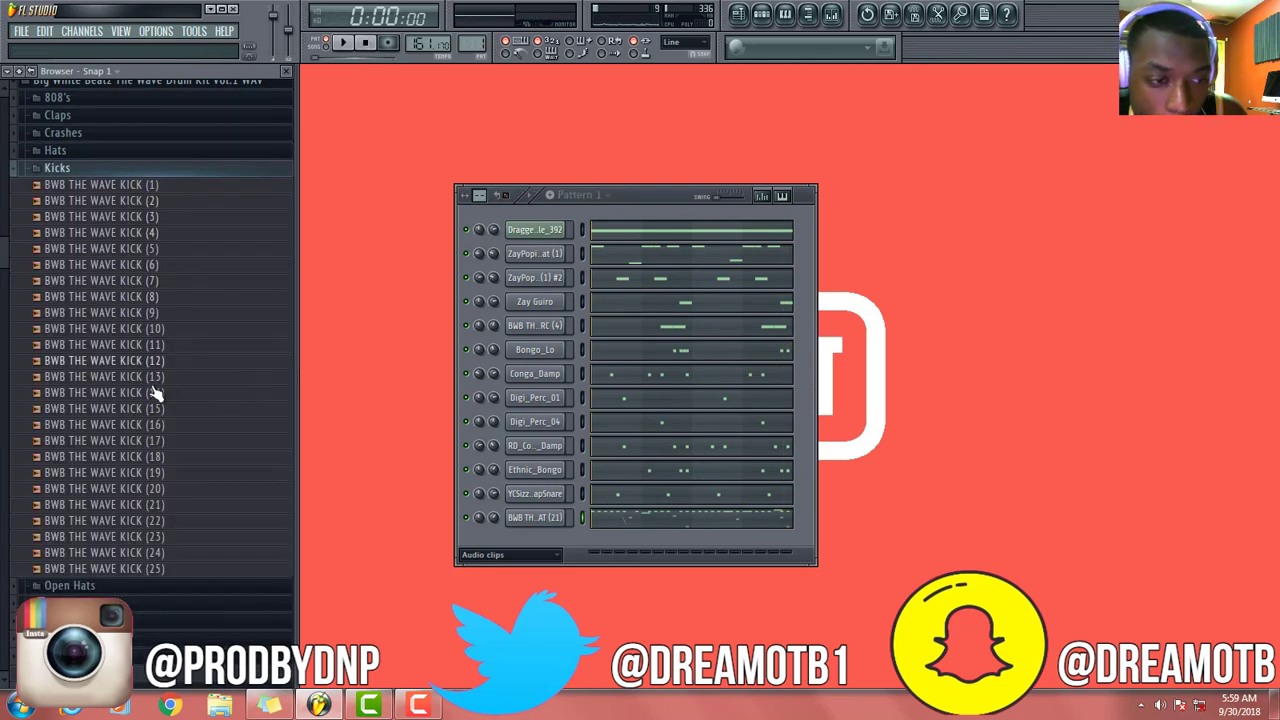
right_click(174, 451)
left_click(205, 456)
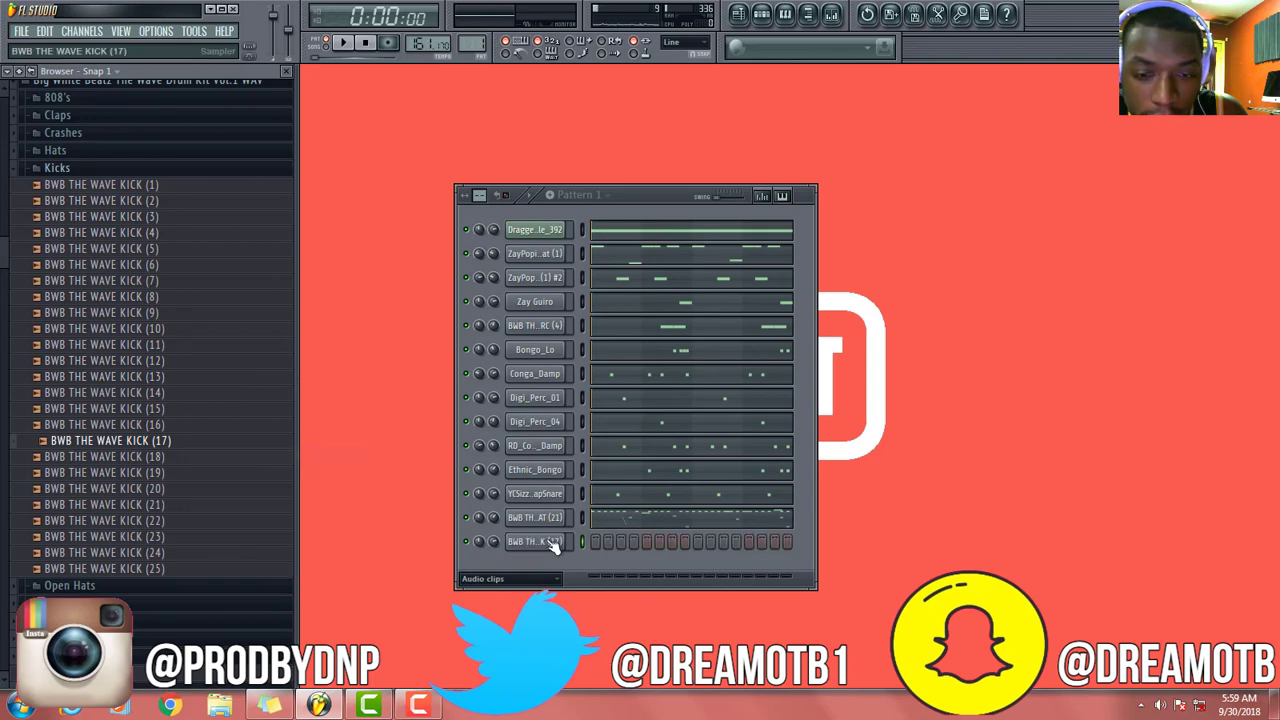
Assign the BWB THE WAVE KICK (17) channel to a free mixer track and add Fruity Fast Dist in its first effect slot
left_click(540, 541)
left_click(878, 234)
left_click(830, 382)
mouse_move(860, 393)
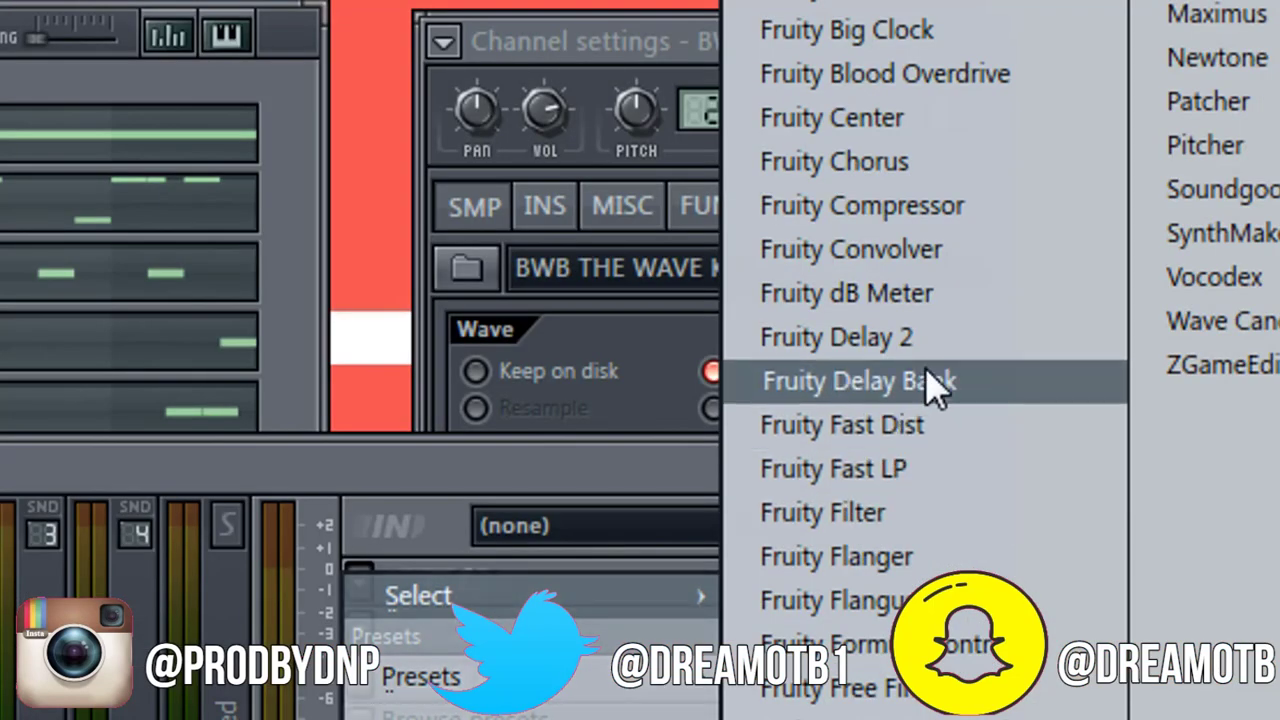
left_click(932, 428)
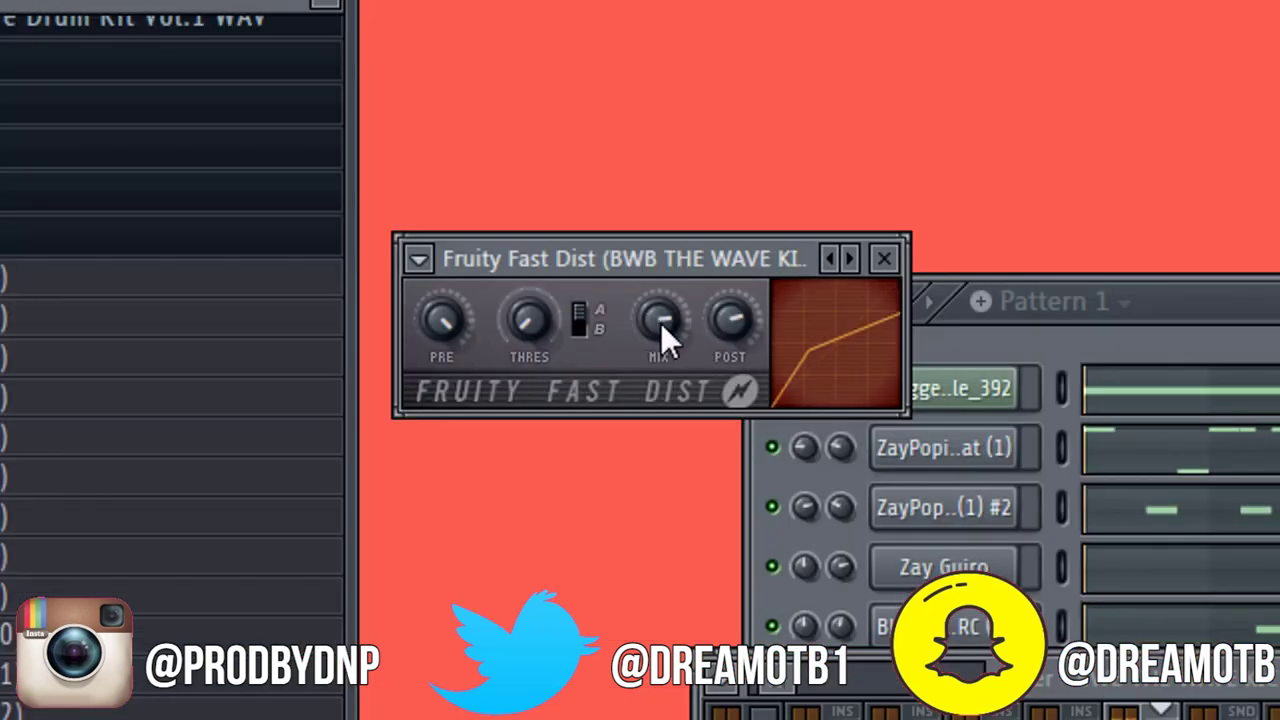
Adjust the Mix amount of Fruity Fast Dist on the kick, and close the effect and the mixer
left_click_drag(660, 322, 660, 290)
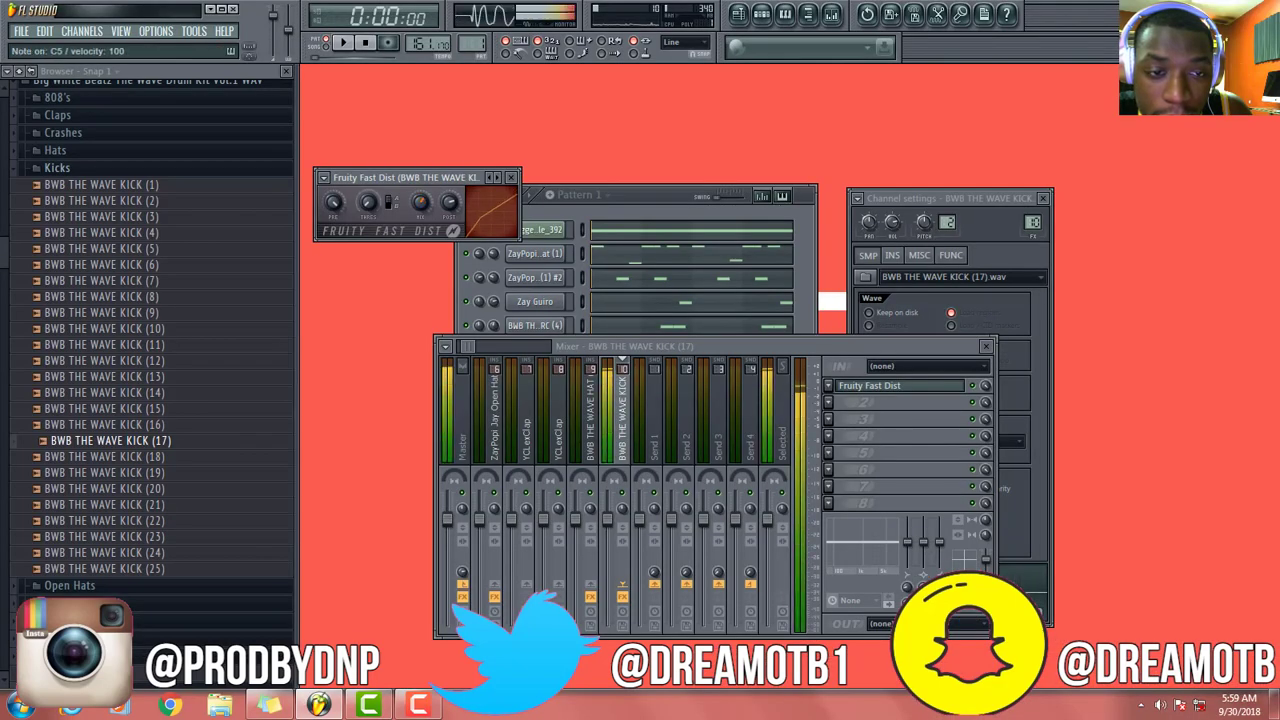
left_click(510, 178)
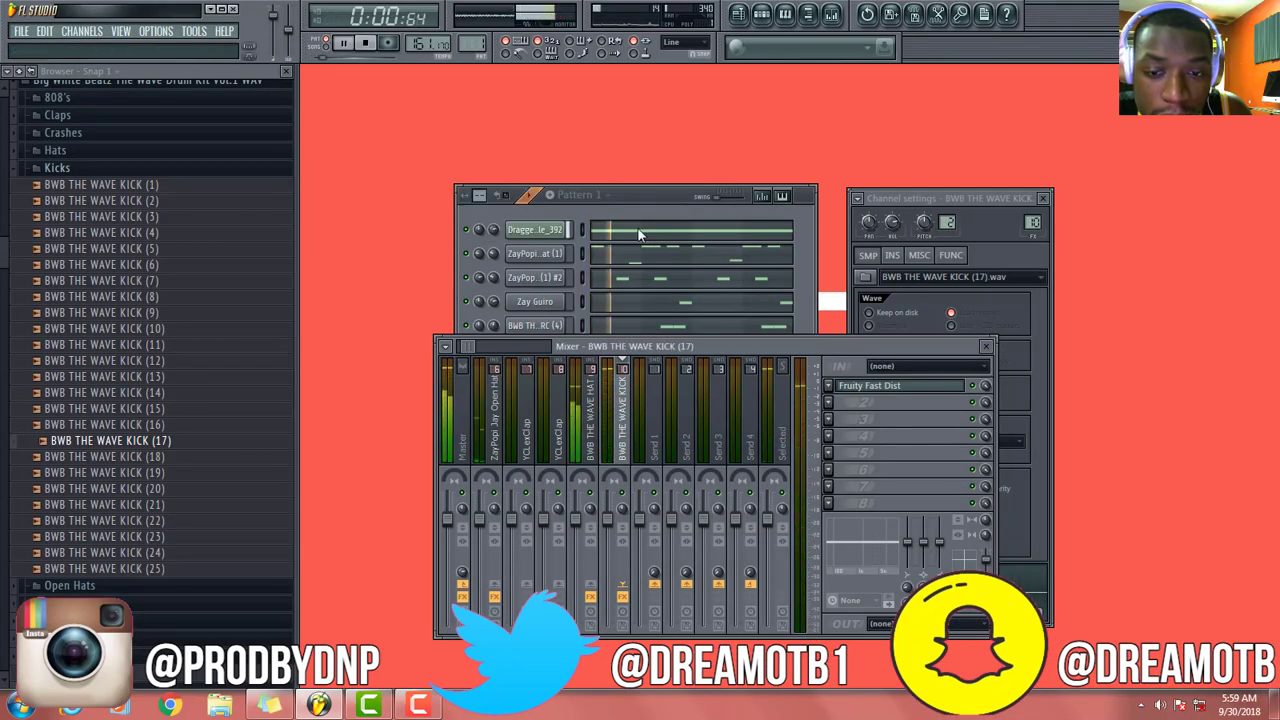
left_click(985, 348)
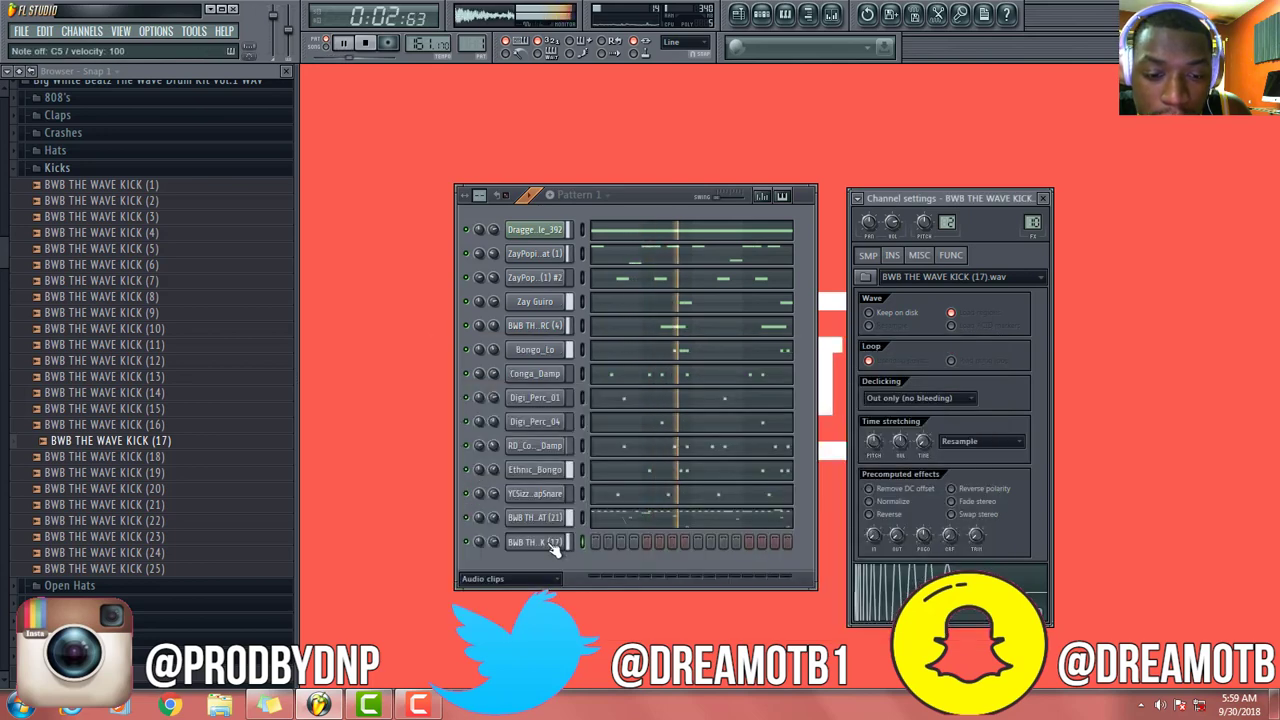
Place BWB THE WAVE KICK (17) hits on B4 across bars 1 and 2 in its piano roll
right_click(553, 542)
left_click(585, 456)
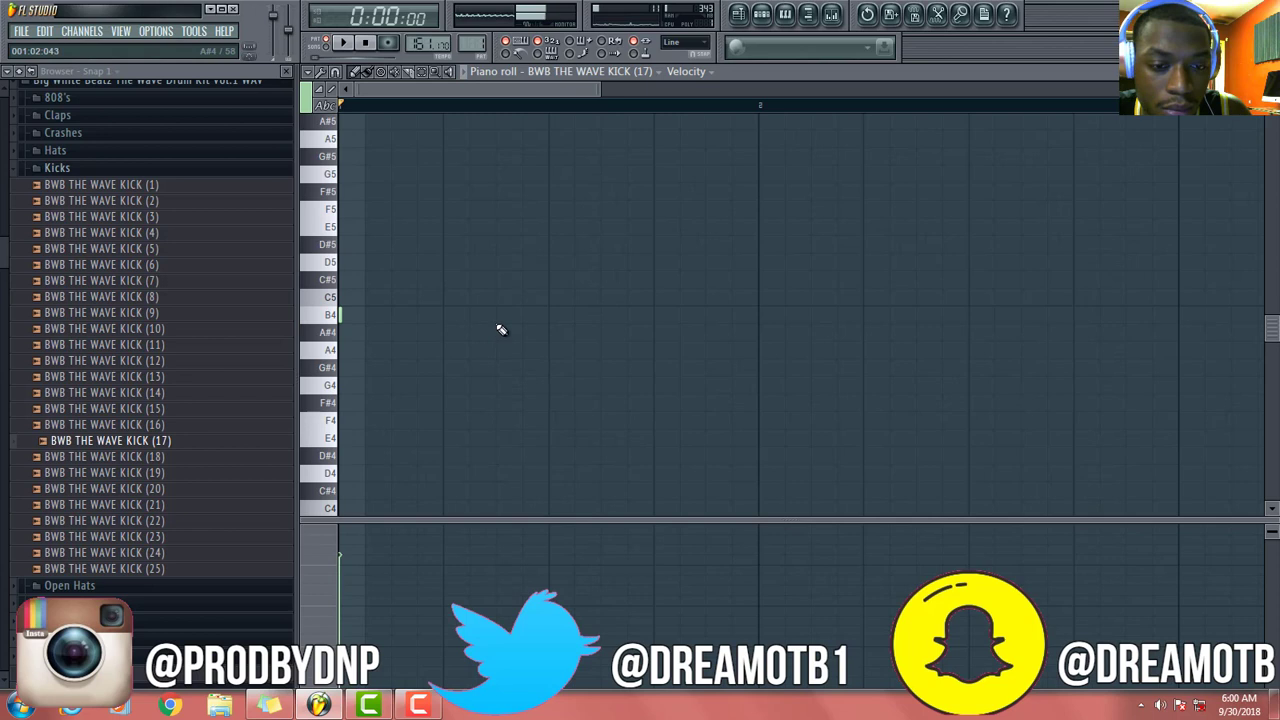
scroll(543, 357, "down", 1)
left_click(654, 317)
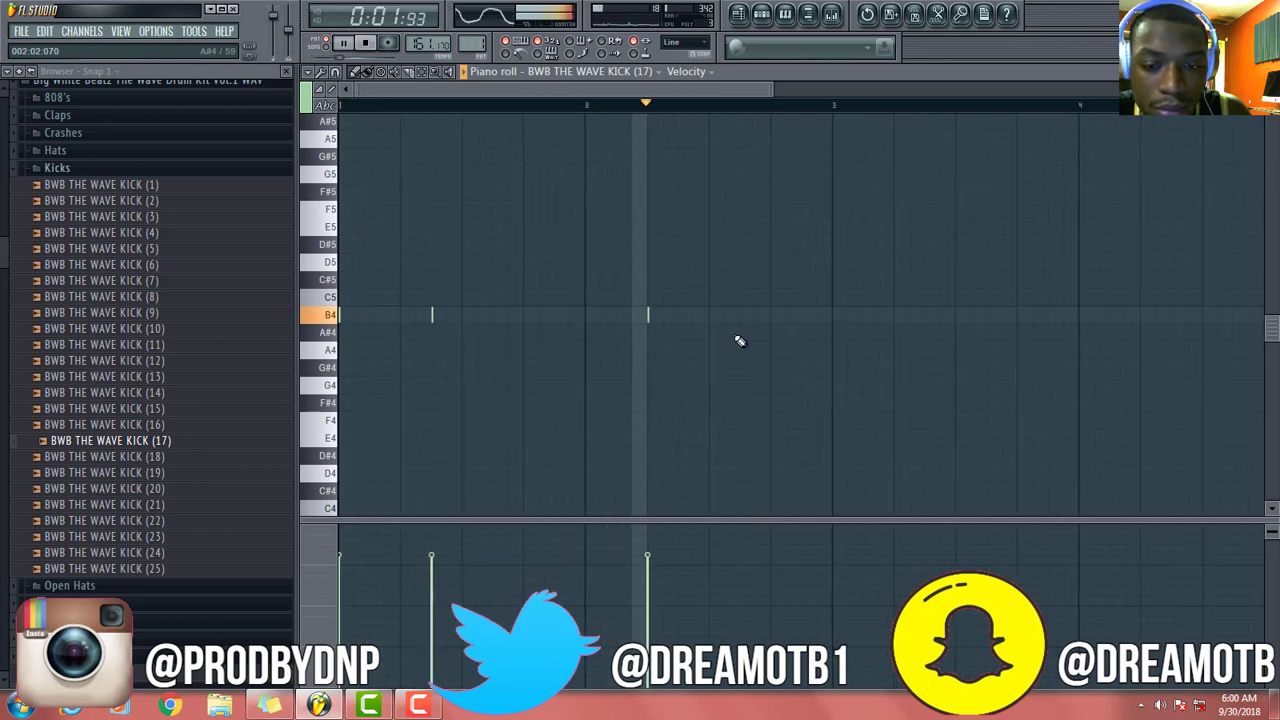
left_click(748, 315)
key("space")
key("space")
scroll(540, 375, "down", 2)
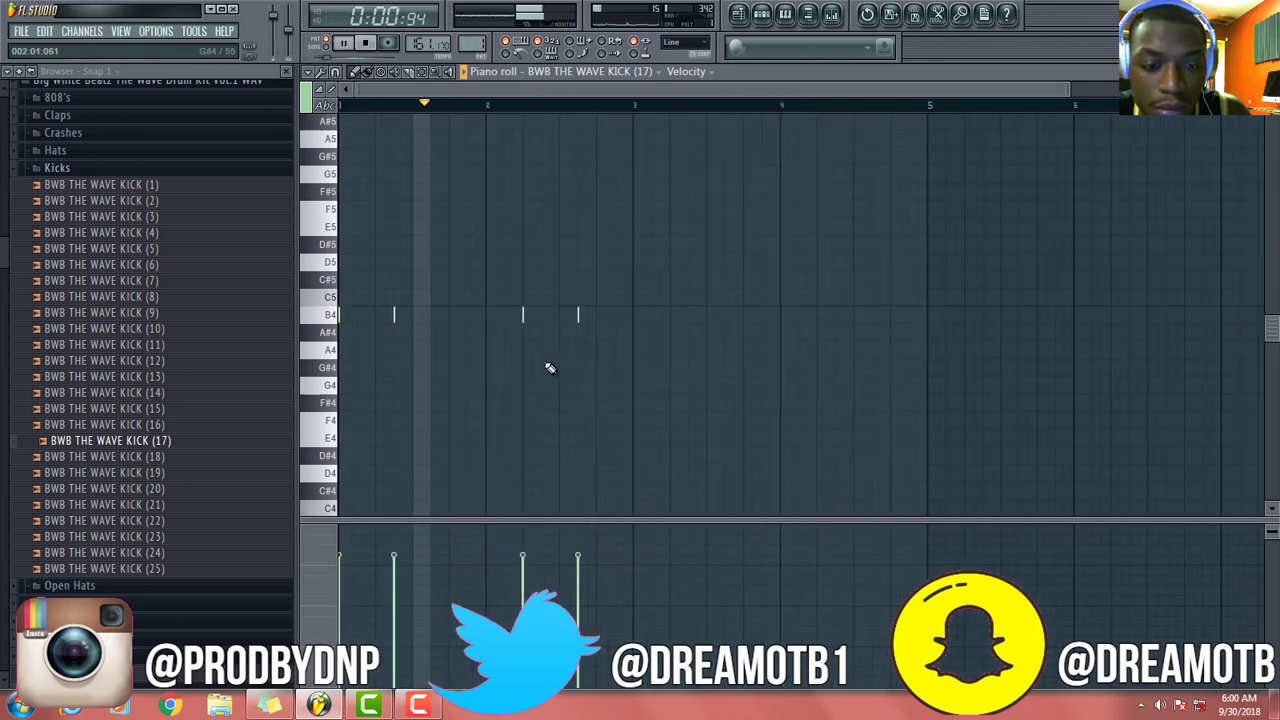
Repeat the kick rhythm on B4 across bars 3 and 4 with four more hits
left_click(640, 317)
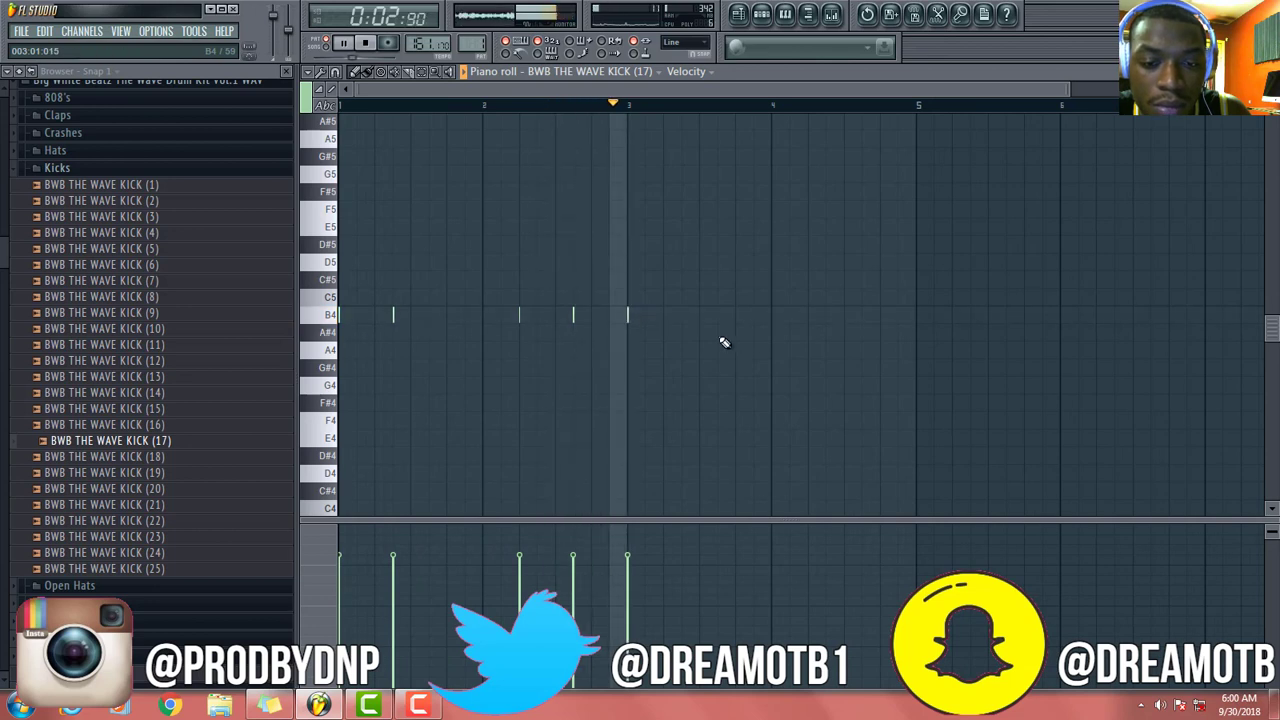
left_click(692, 318)
left_click(818, 318)
left_click(870, 318)
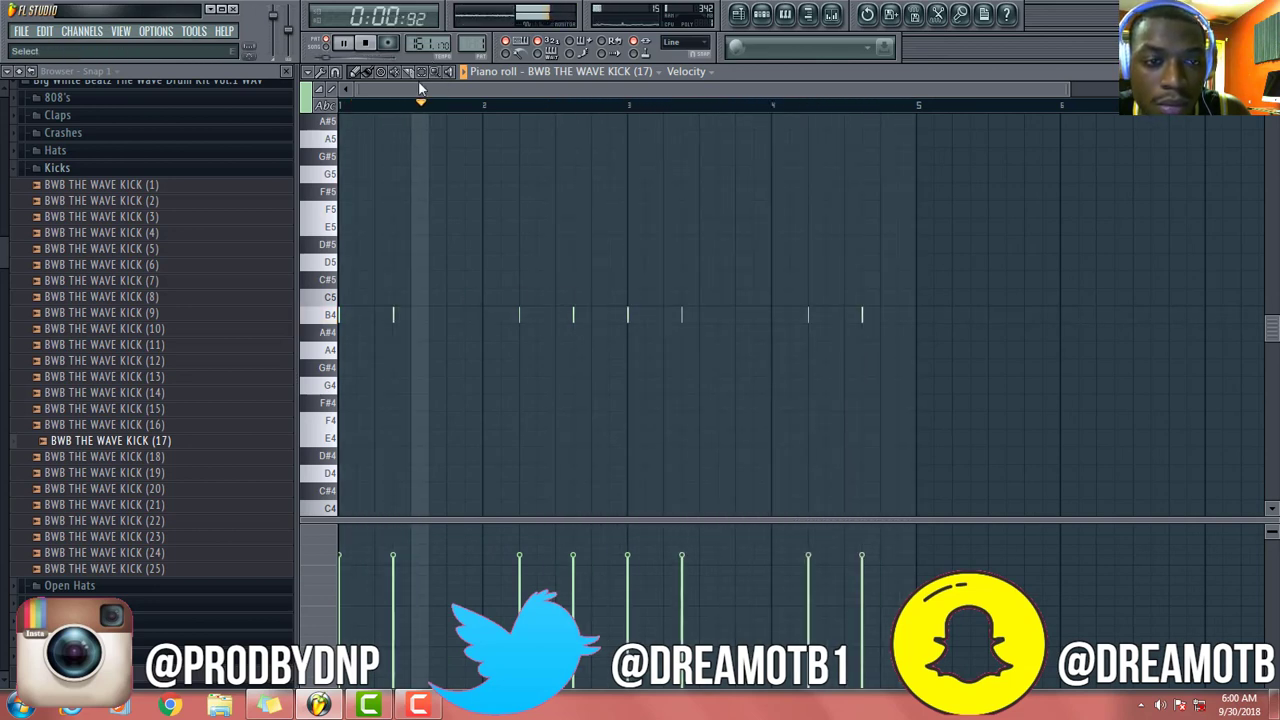
Transpose all the kick notes up to C5 and add an extra kick hit on the same row
left_click_drag(850, 222, 475, 380)
left_click_drag(914, 237, 243, 366)
left_click_drag(391, 318, 394, 294)
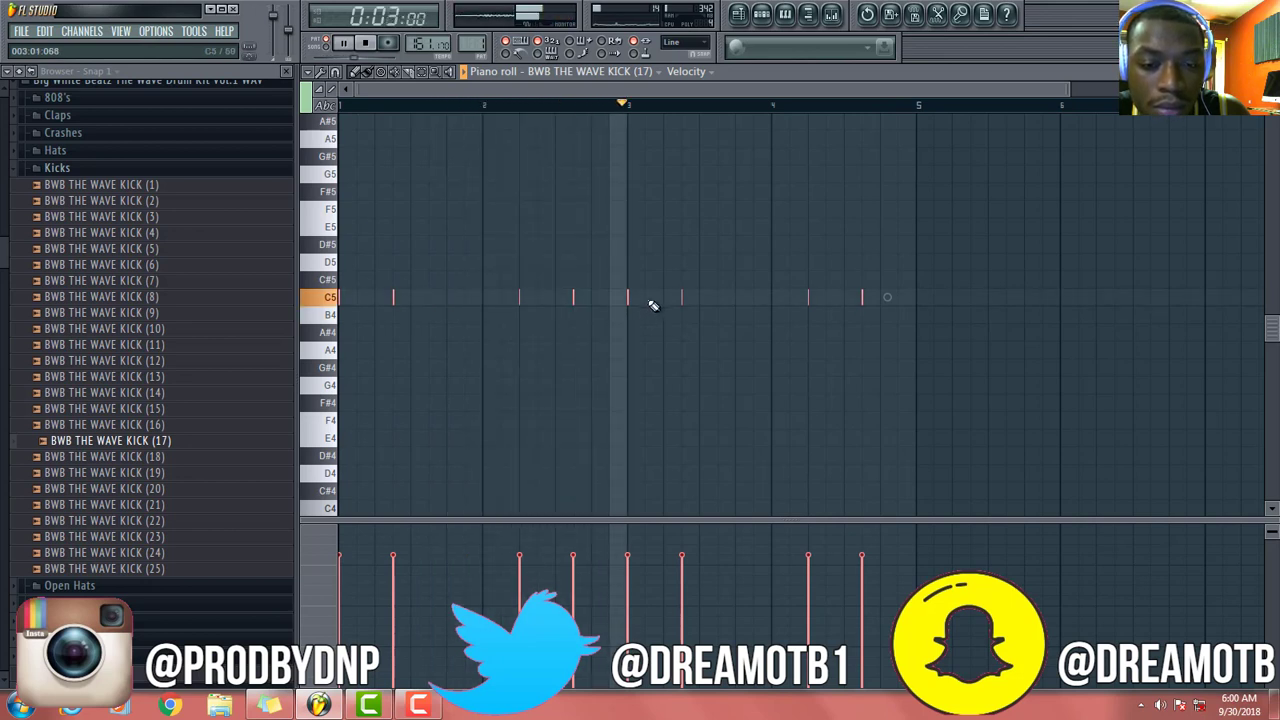
scroll(621, 325, "up", 1)
scroll(621, 325, "up", 1)
left_click(609, 297)
left_click_drag(632, 92, 691, 93)
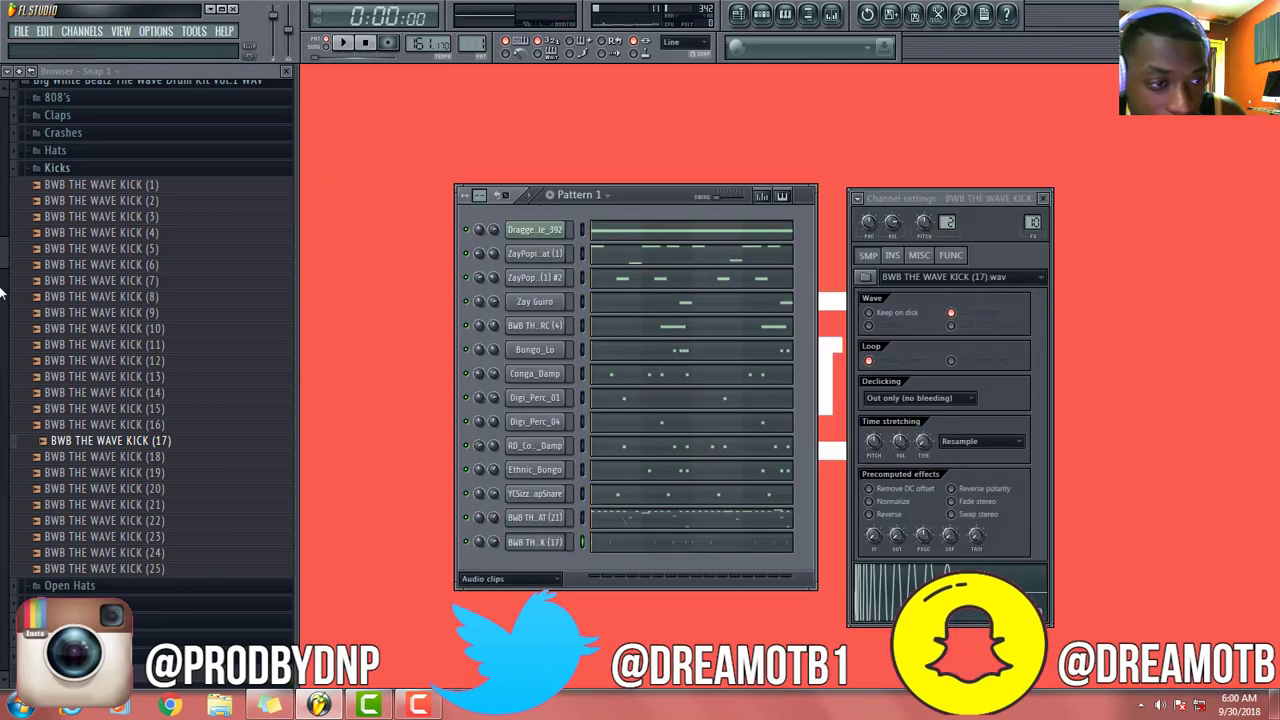
Load Sig808_YC from the 808s of Yung Coke Kit Vol. 3 into a new channel
left_click_drag(2, 264, 1, 105)
left_click(32, 72)
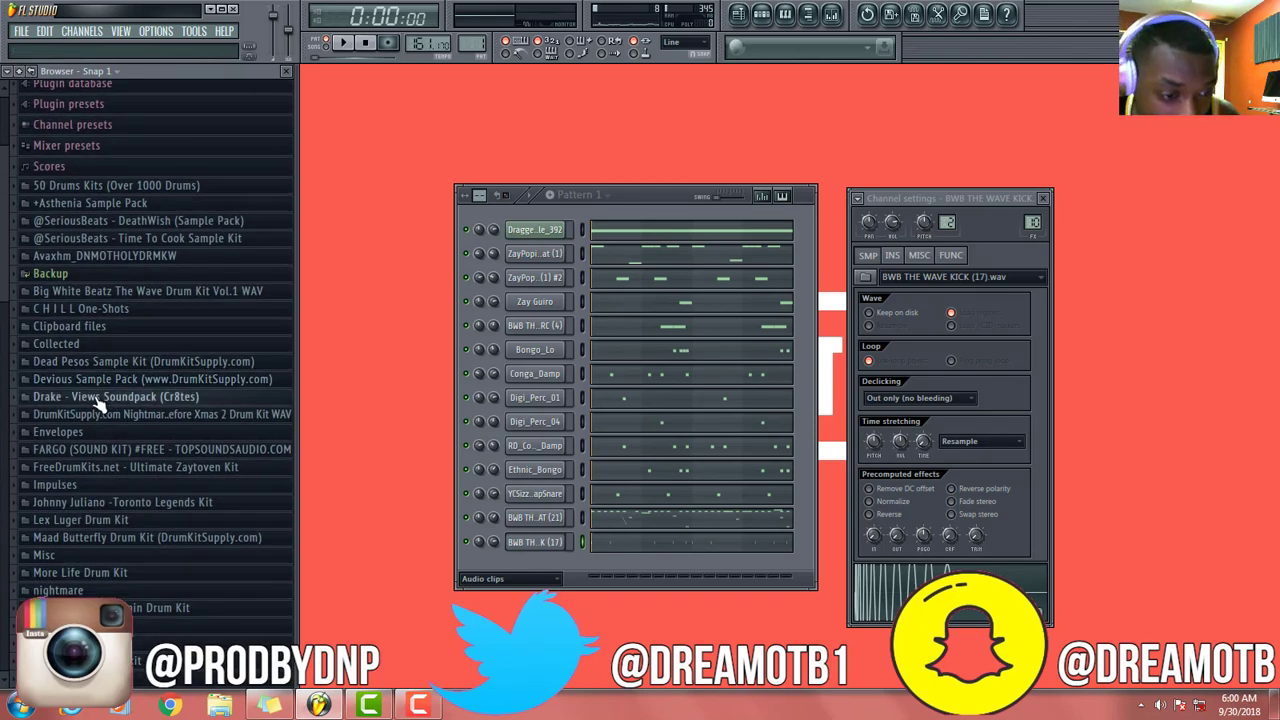
scroll(50, 590, "down", 3)
scroll(47, 592, "down", 5)
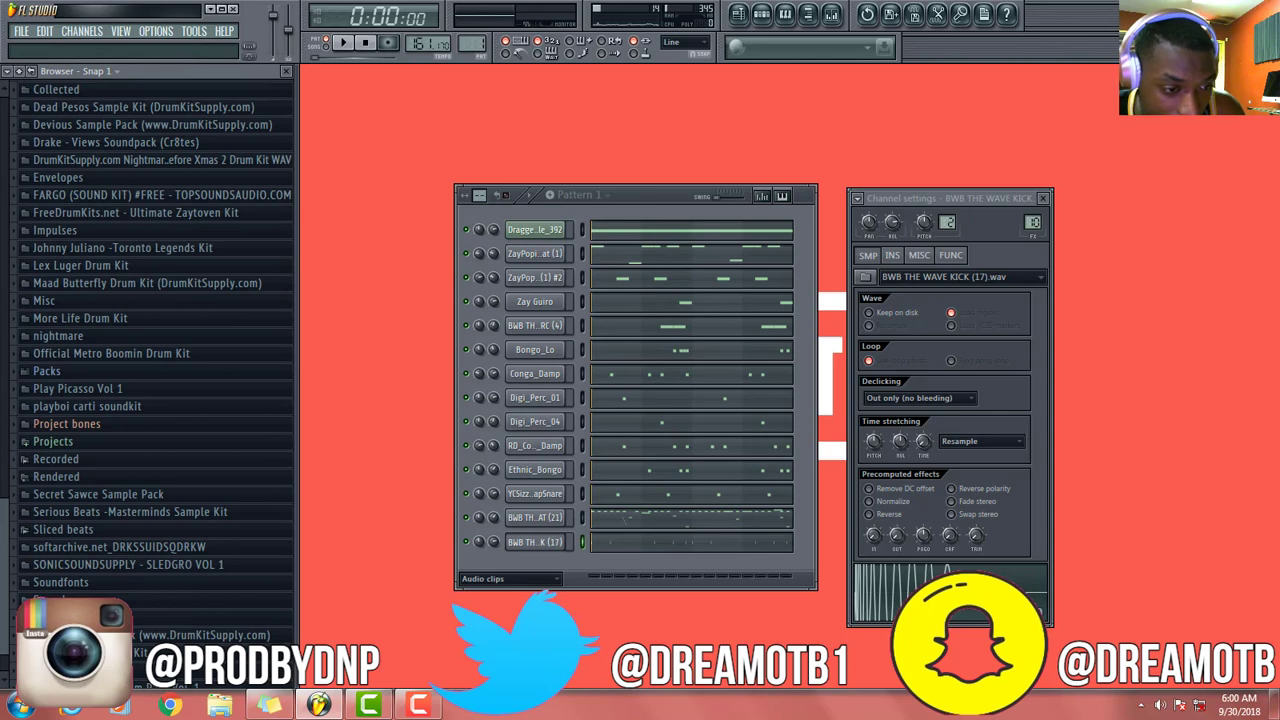
left_click(108, 644)
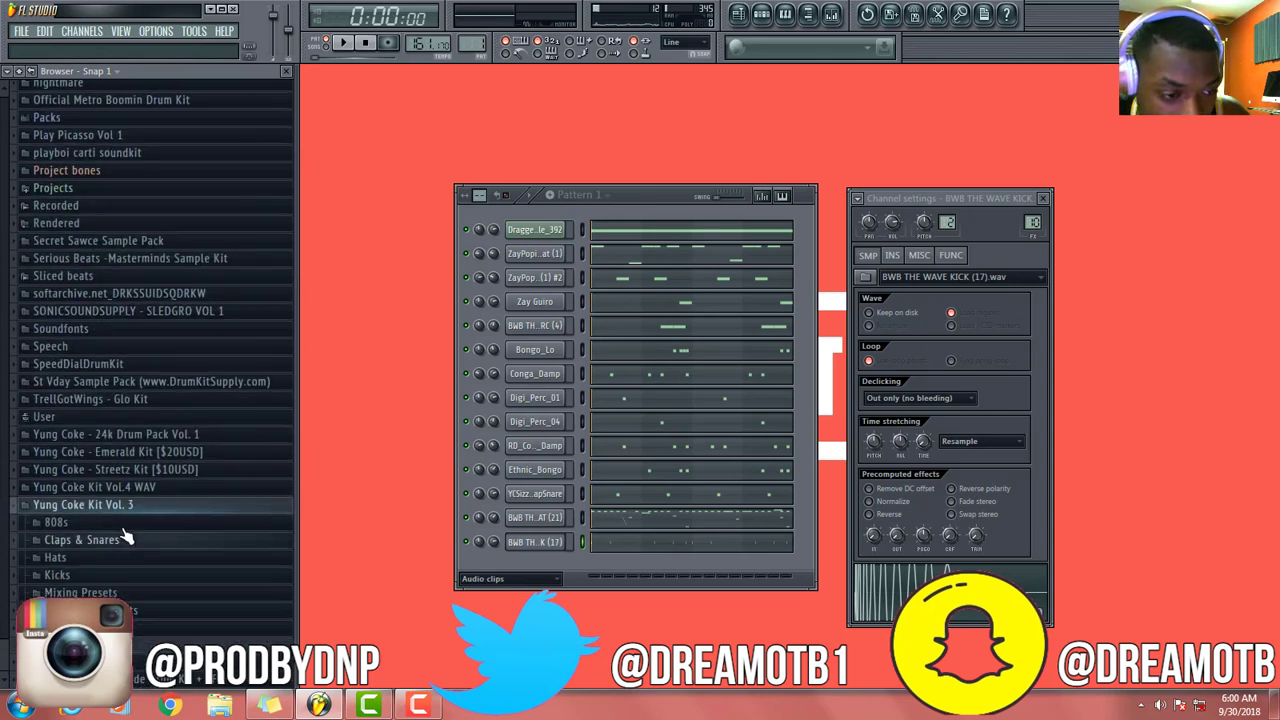
right_click(105, 386)
left_click(248, 403)
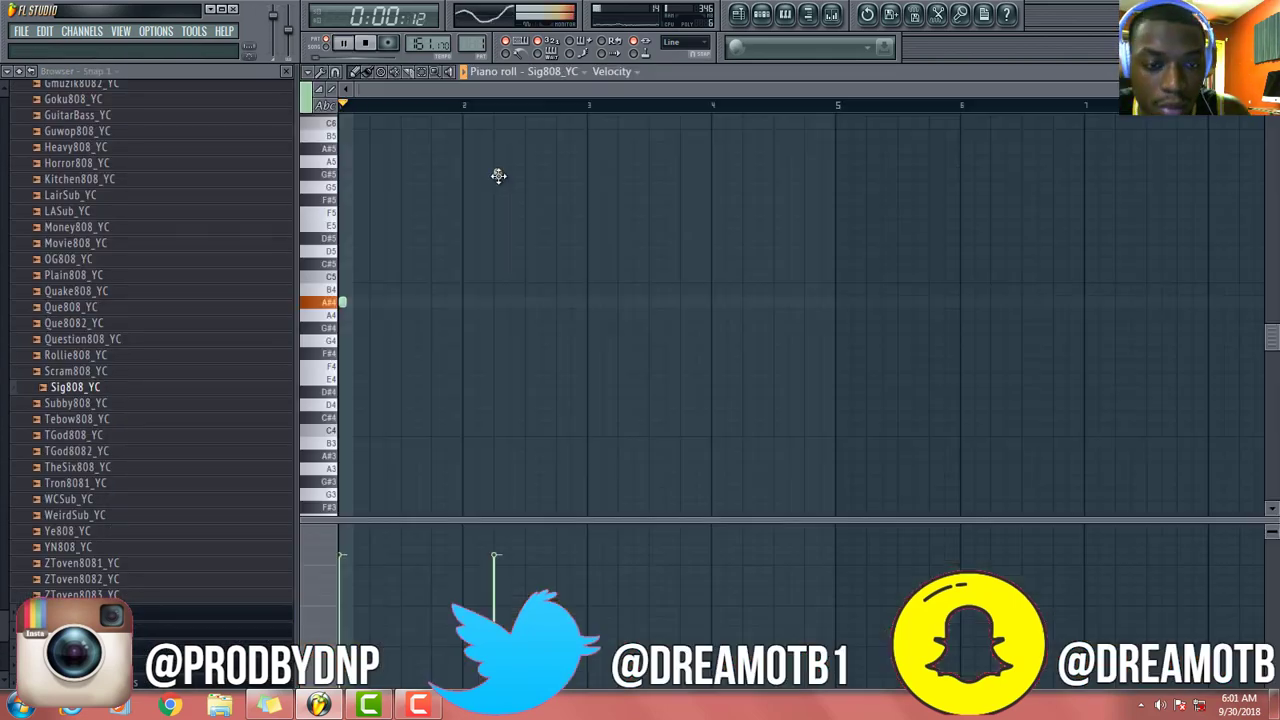
Remove the misplaced bar 2 note from the Sig808_YC line, and place two A5 notes in bar 2 and two A#4 notes in bar 3
right_click(498, 175)
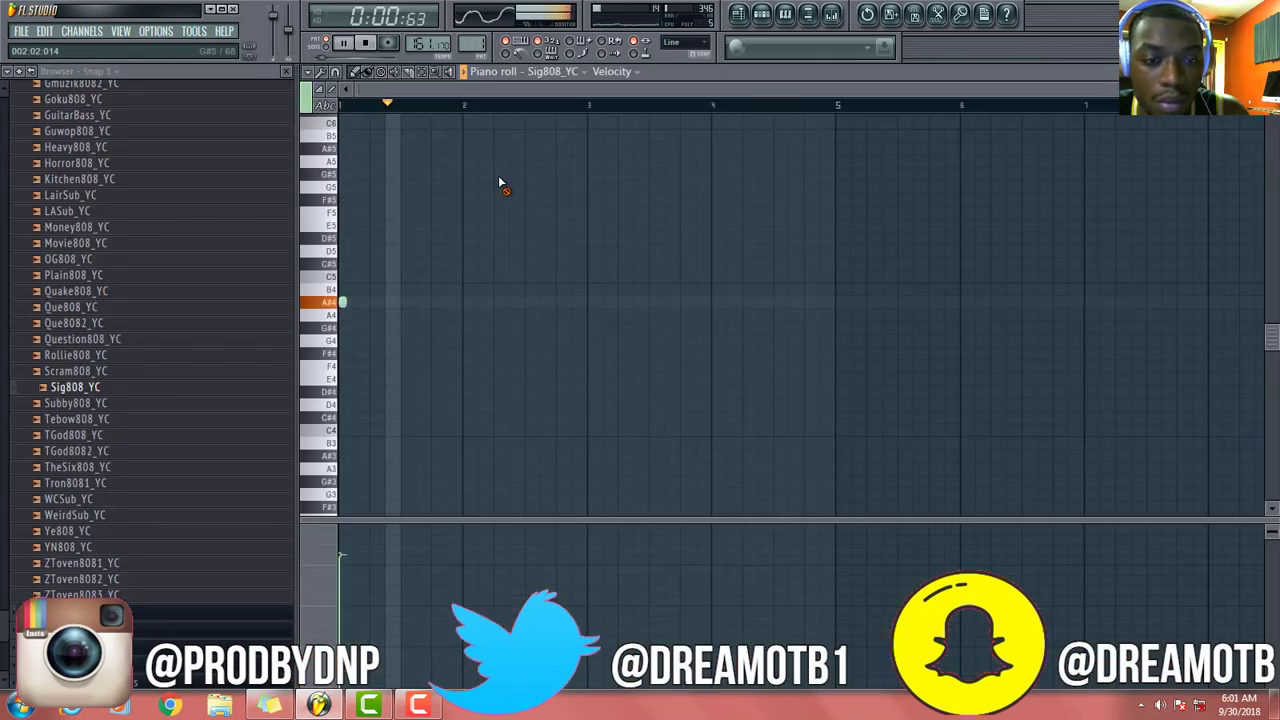
left_click(498, 162)
left_click(546, 162)
left_click(591, 302)
left_click(638, 302)
scroll(700, 260, "up", 1)
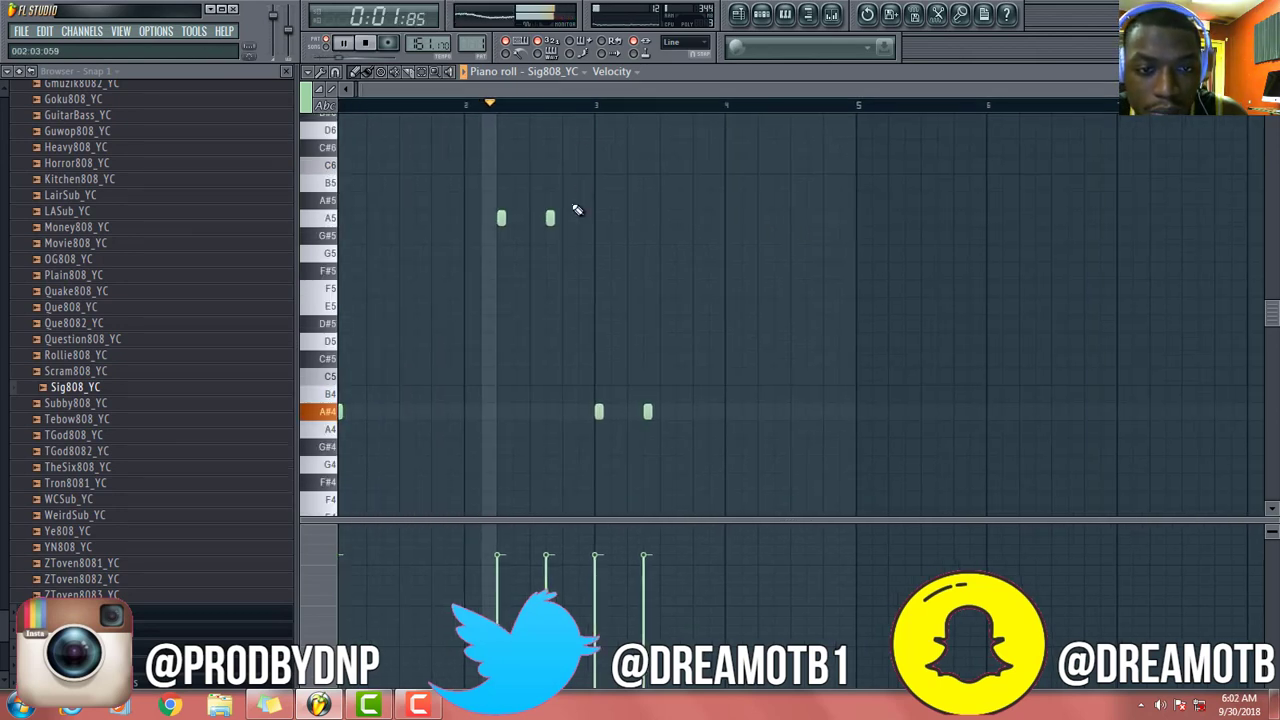
Add an A5 note in bar 4 of the Sig808_YC line and play the pattern back
key("space")
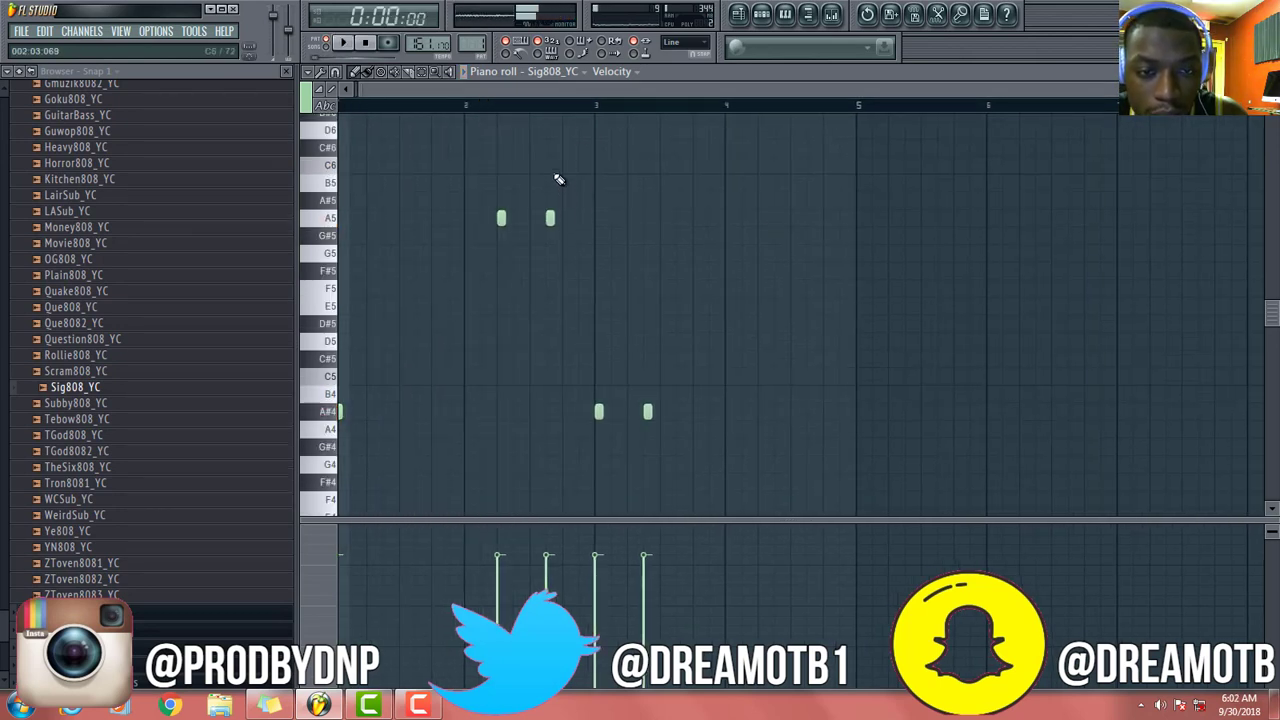
scroll(559, 179, "up", 1)
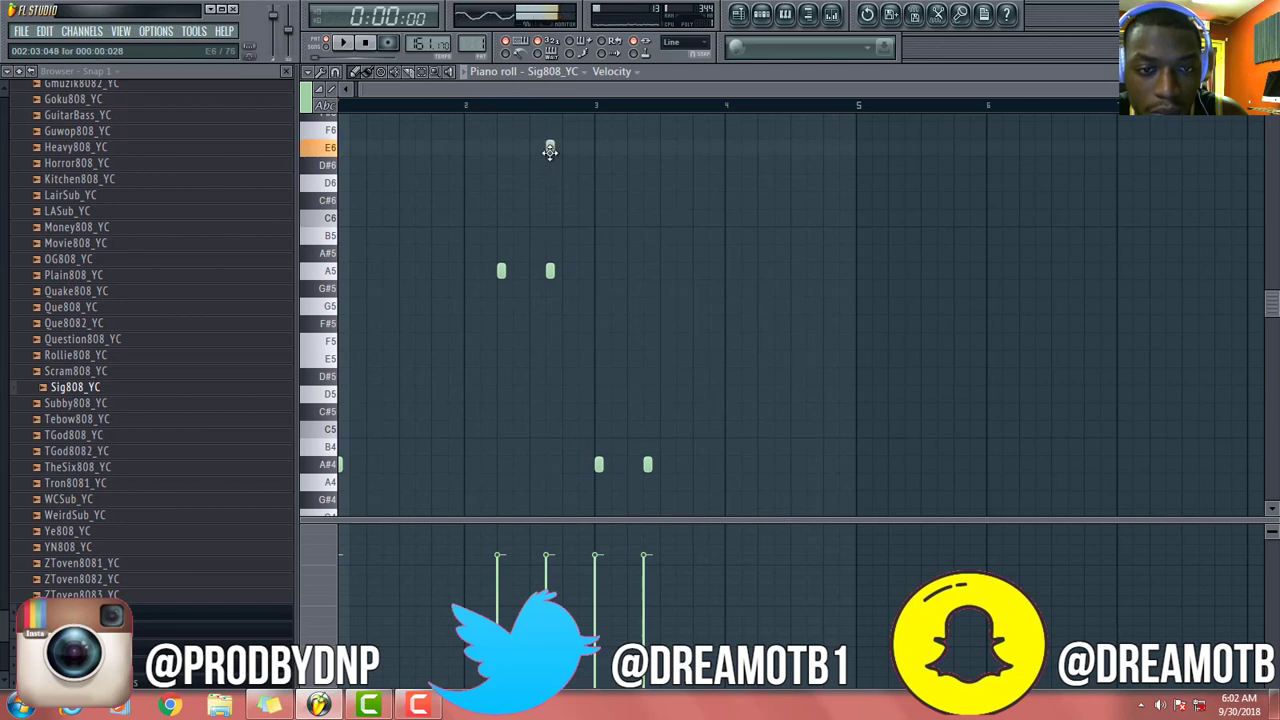
left_click(762, 271)
key("space")
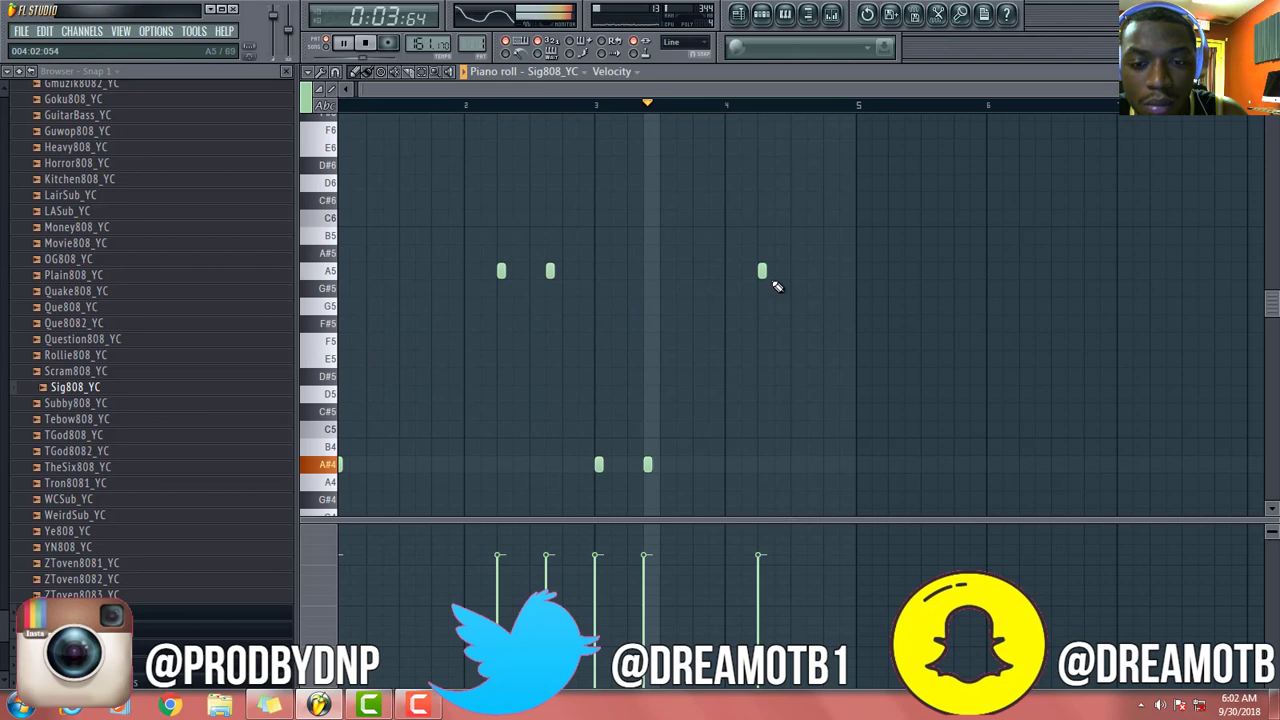
key("space")
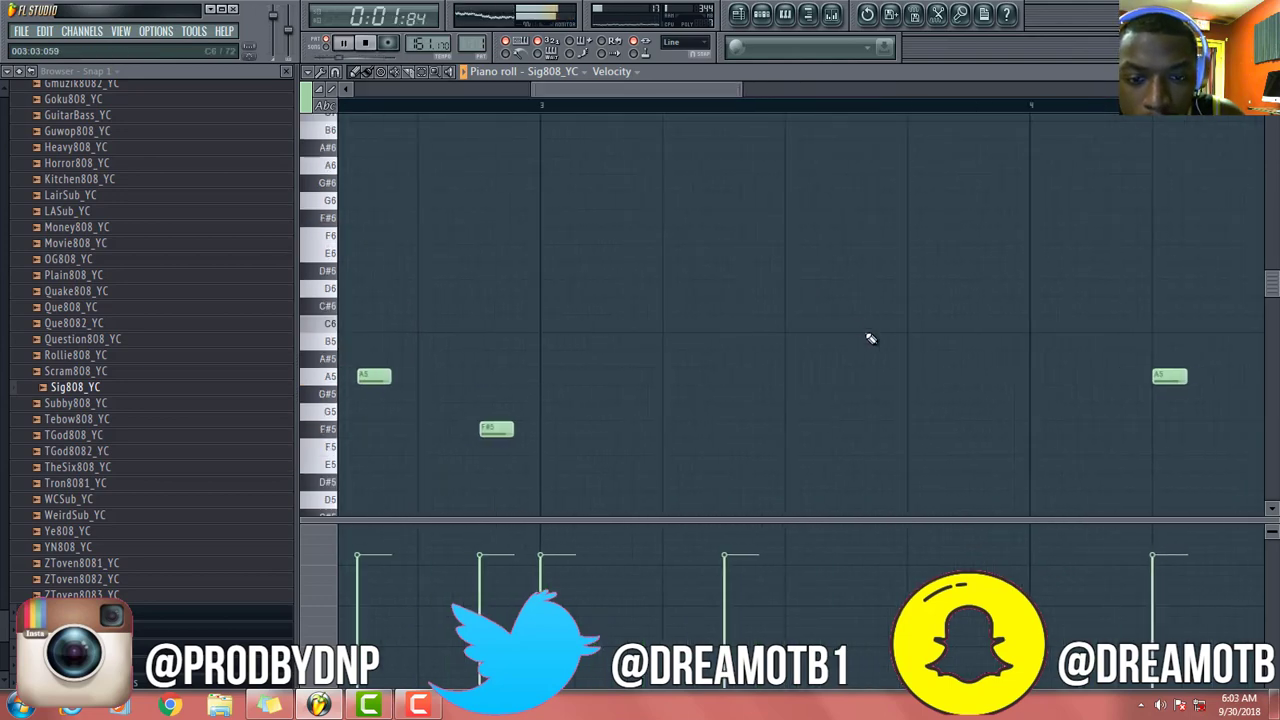
Add another low note near the end of bar 3 in the Sig808_YC line
scroll(611, 360, "down", 1)
scroll(658, 418, "down", 3)
scroll(853, 480, "down", 2)
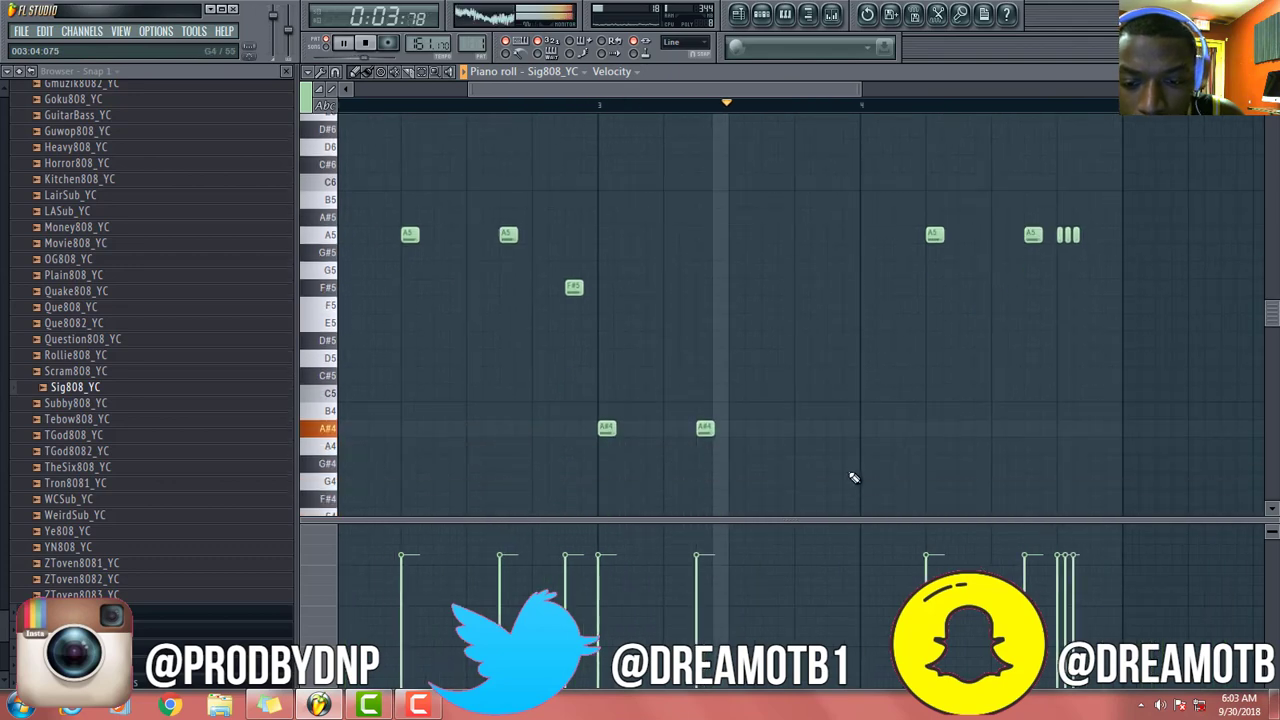
scroll(850, 475, "down", 1)
left_click(834, 465)
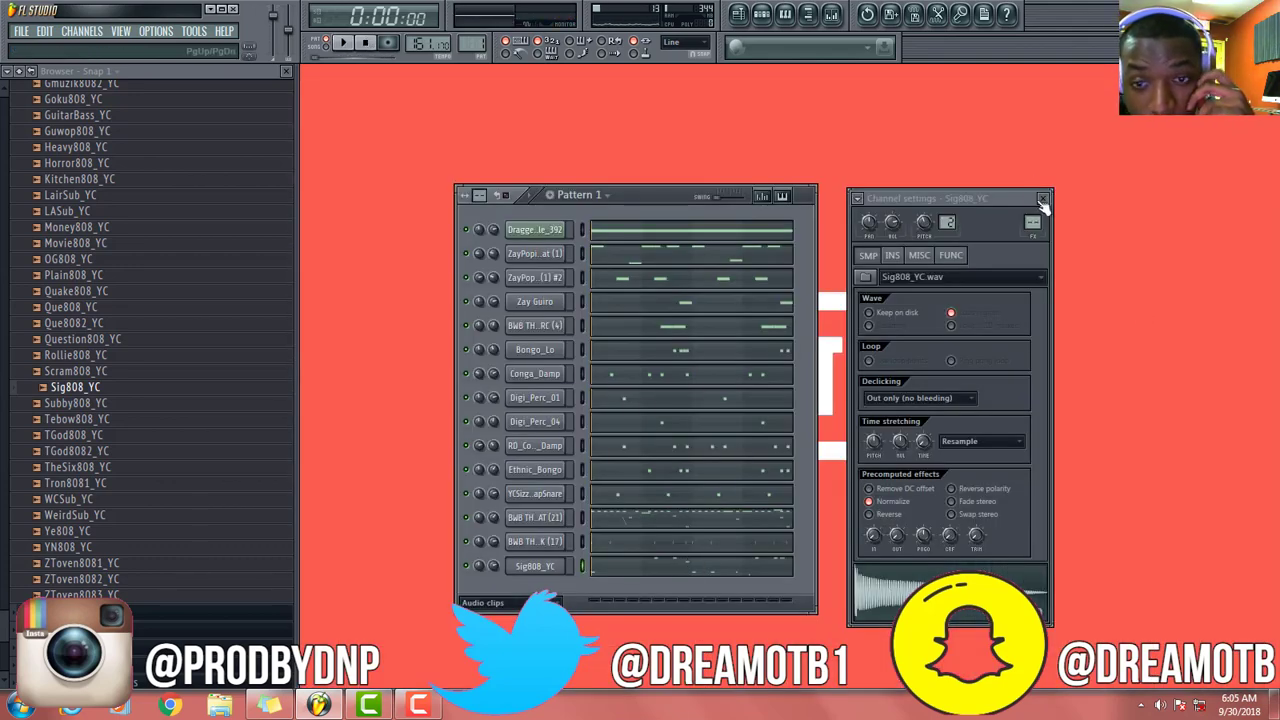
Close the channel settings and lengthen the Sig808_YC notes in the piano roll
left_click(1043, 199)
left_click(602, 574)
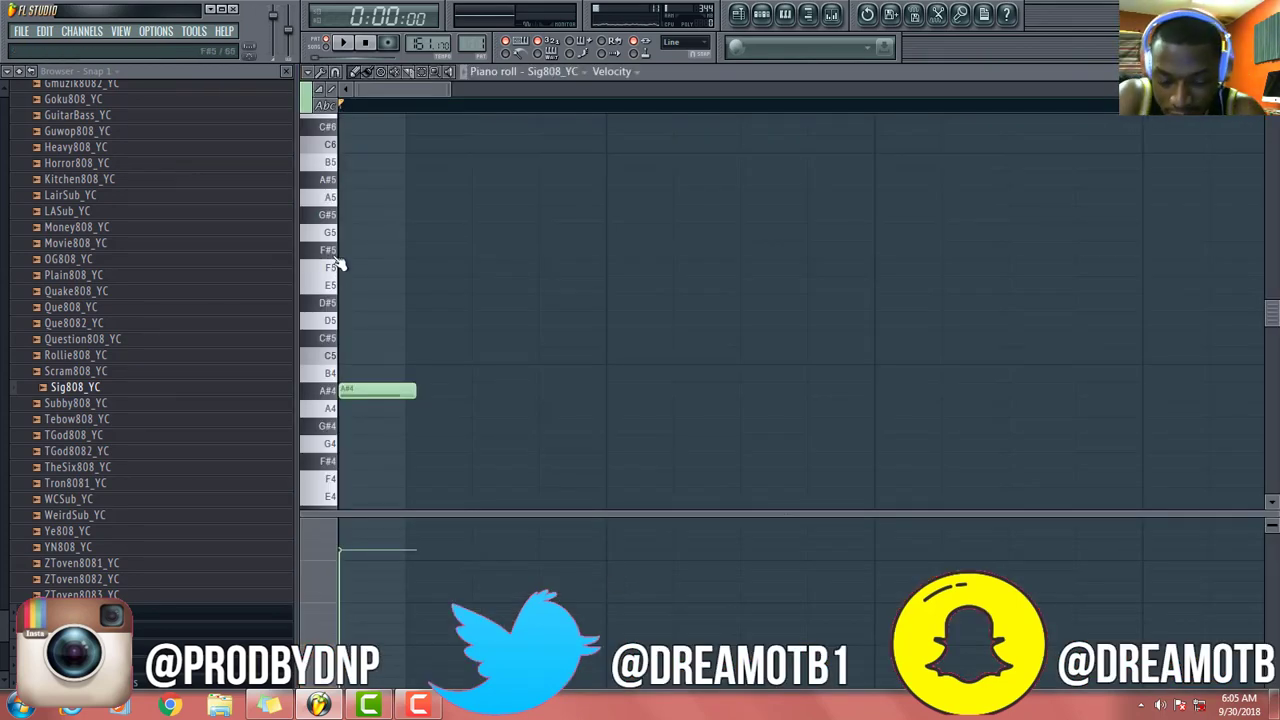
key("Escape")
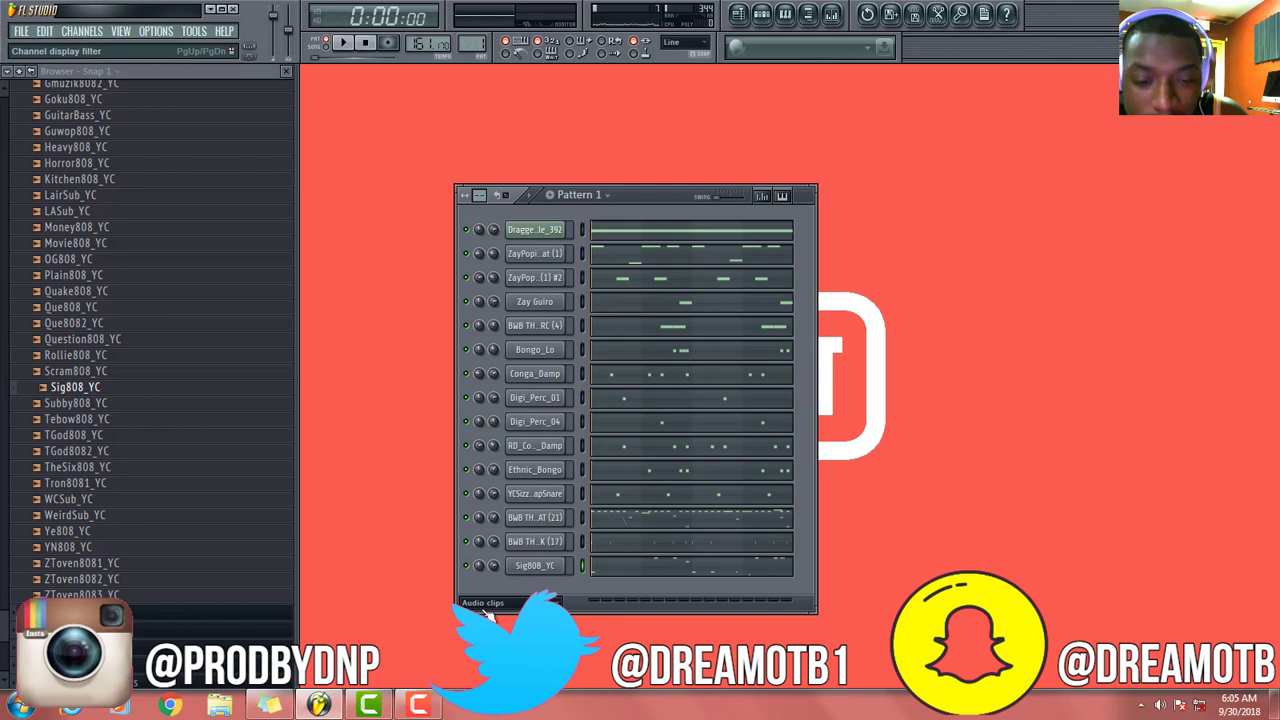
left_click(543, 565)
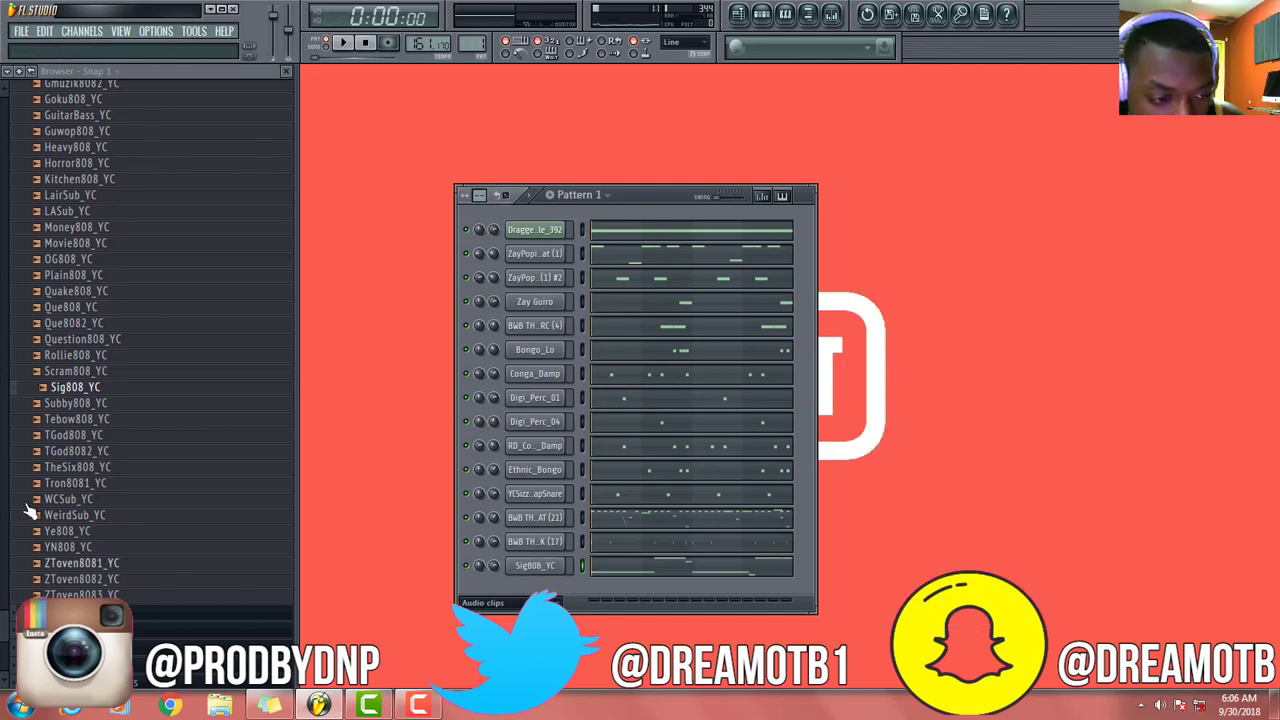
Load Forever Eva 808 from the 808's of Zaytoven - Beast Mode Drum Kit + SF2 into a new channel and show its sample settings
scroll(32, 514, "down", 2)
left_click(110, 680)
left_click(115, 471)
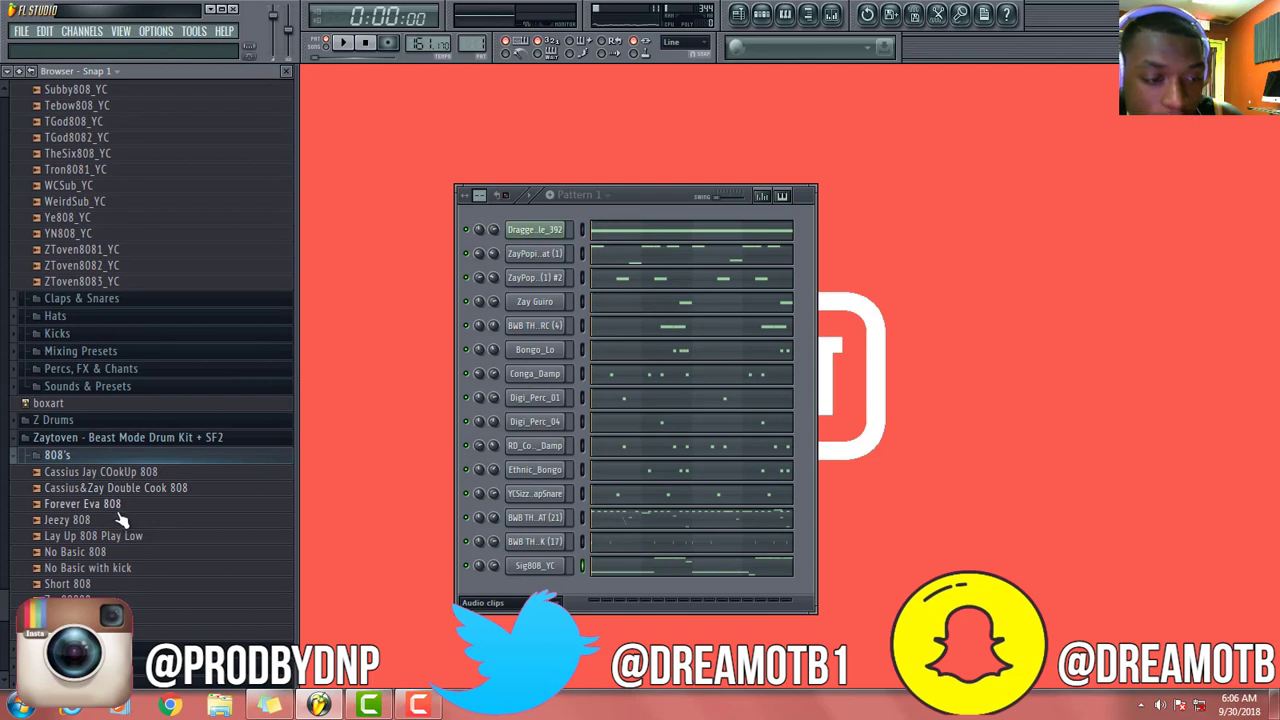
right_click(118, 506)
left_click(170, 562)
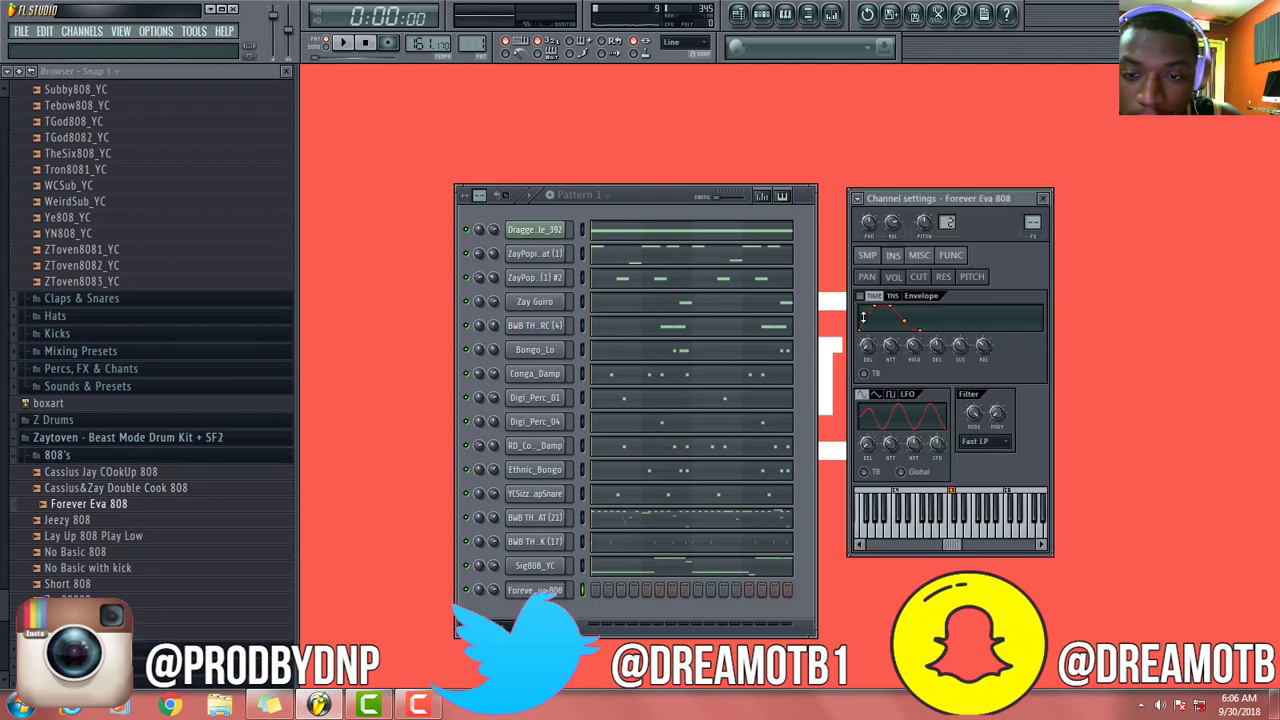
left_click(867, 257)
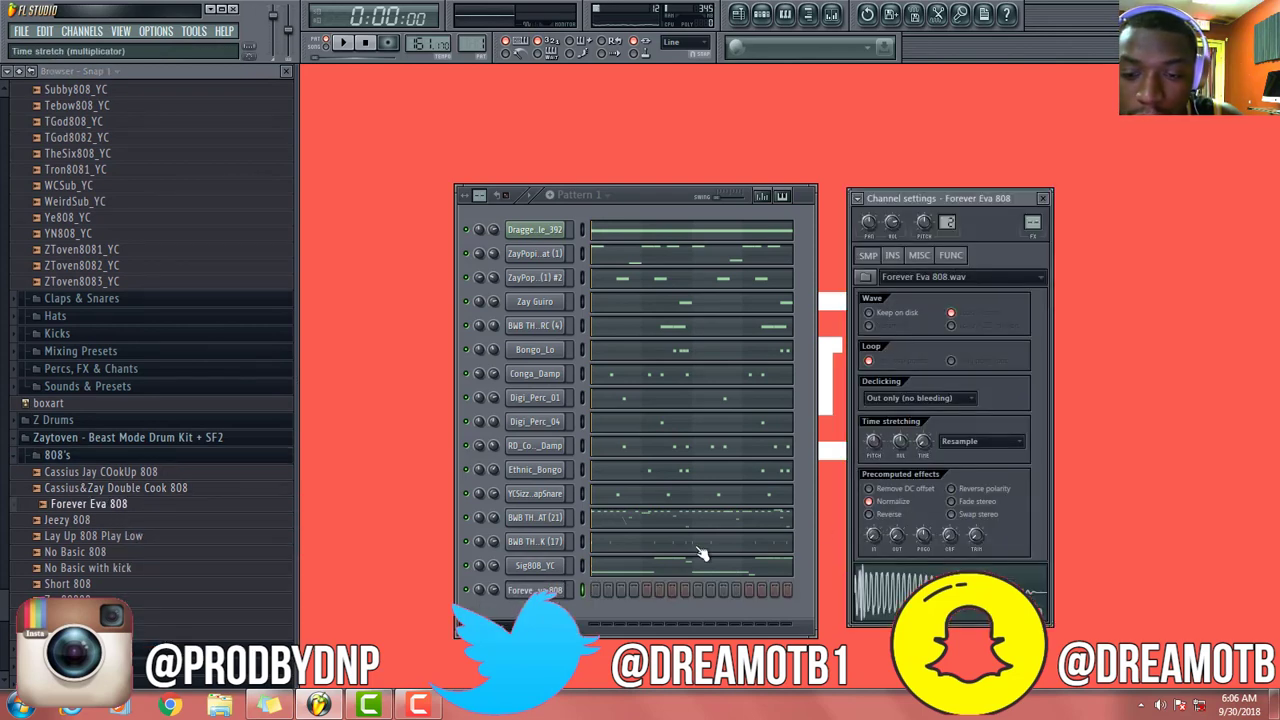
Mute the Sig808_YC channel and bring up the Forever Eva 808 piano roll briefly
left_click(467, 567)
right_click(529, 592)
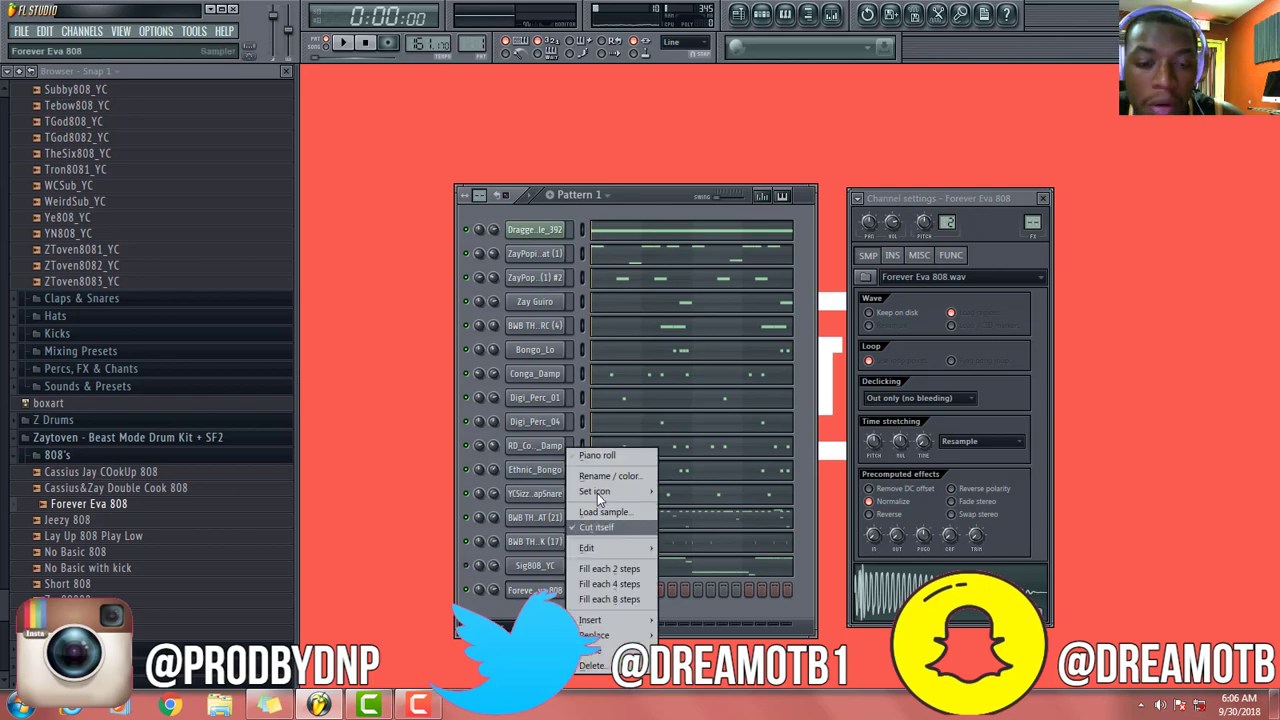
left_click(605, 455)
key("F7")
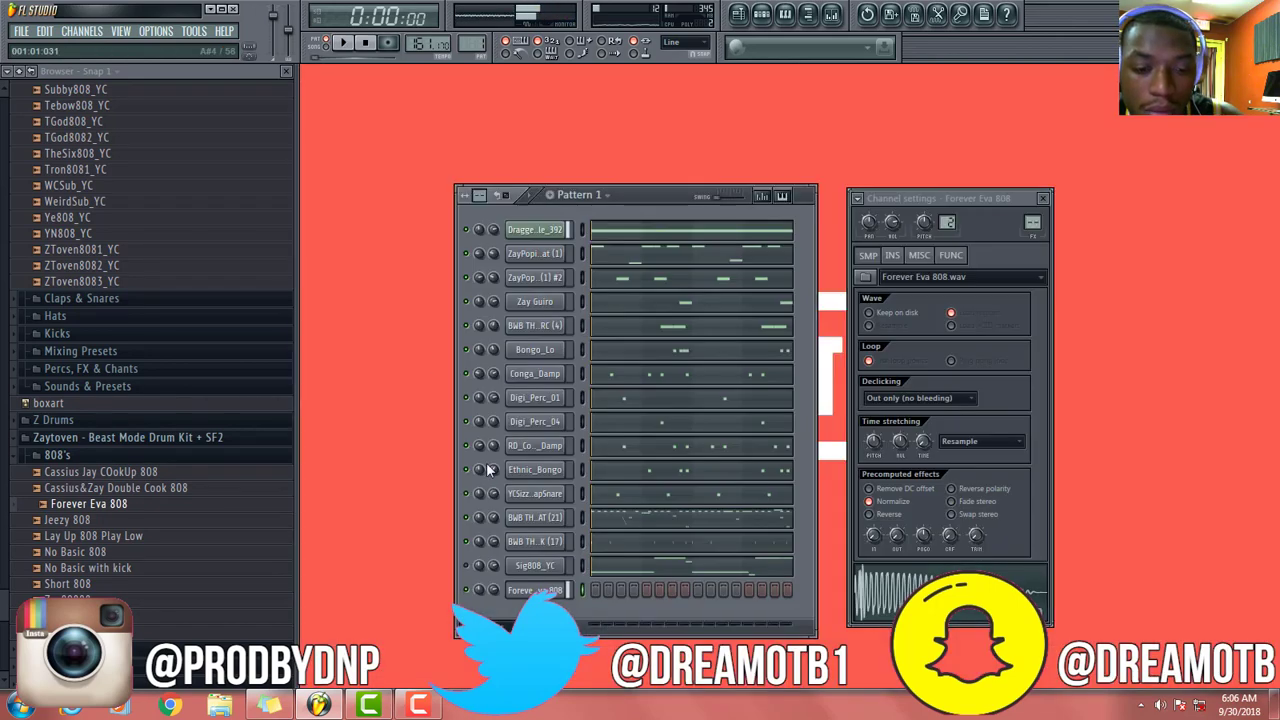
Write the Forever Eva 808 line with A4 notes in bar 1 and three A5 notes in bar 2, deleting the extra F#5 note
right_click(560, 592)
left_click(593, 458)
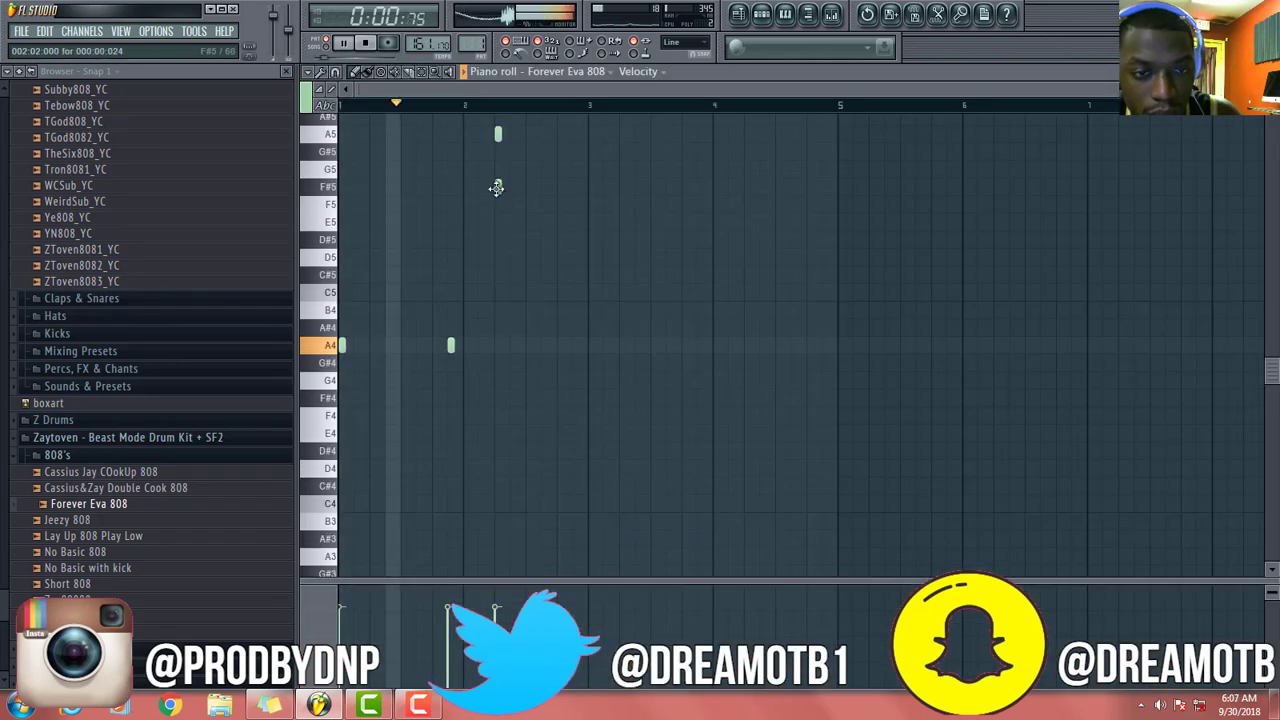
right_click(498, 188)
left_click(544, 134)
left_click(560, 134)
Try different pitches for the Forever Eva 808 note at the start of bar 3 during playback, and place it on A4
left_click(591, 292)
key("space")
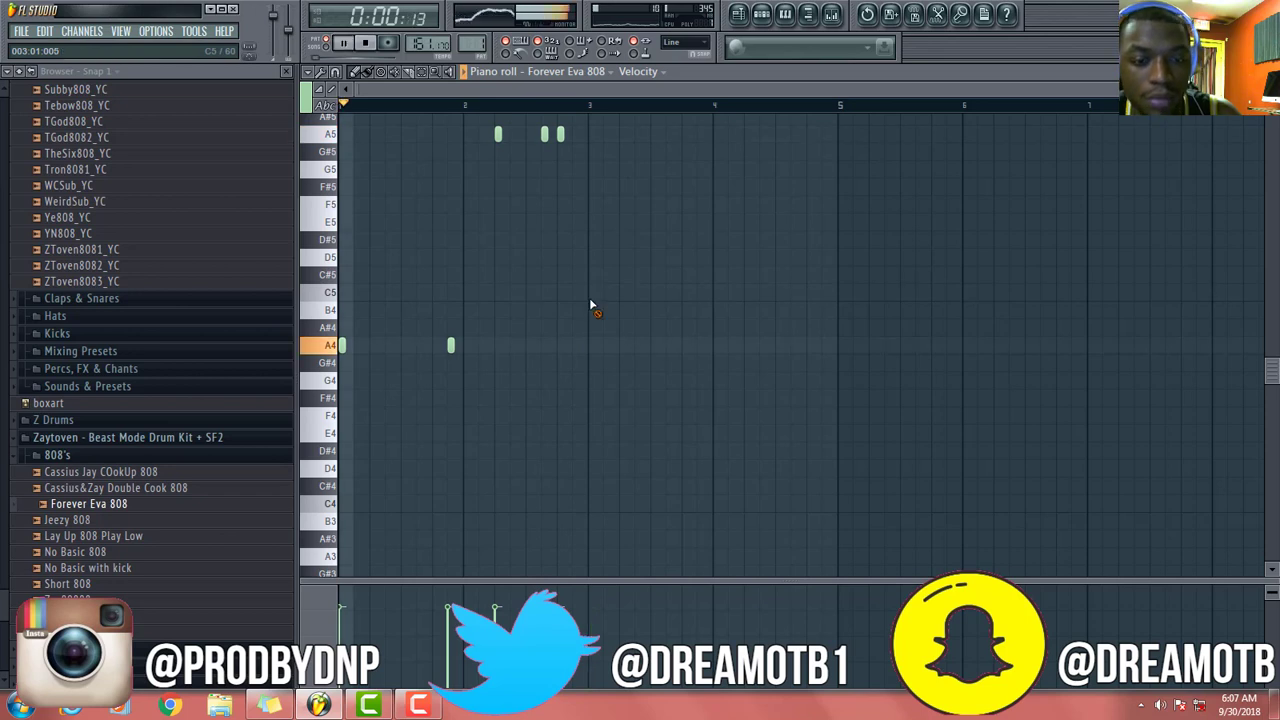
scroll(594, 320, "up", 1)
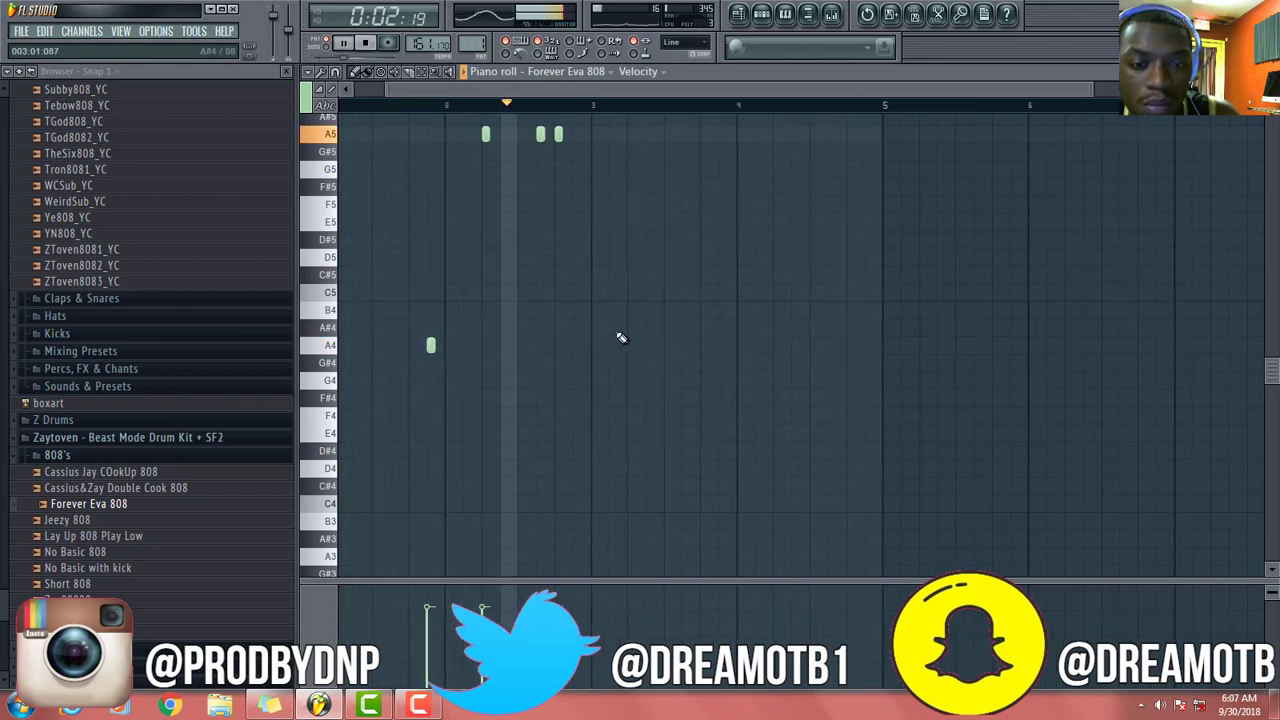
left_click(594, 257)
key("space")
left_click(597, 224)
key("space")
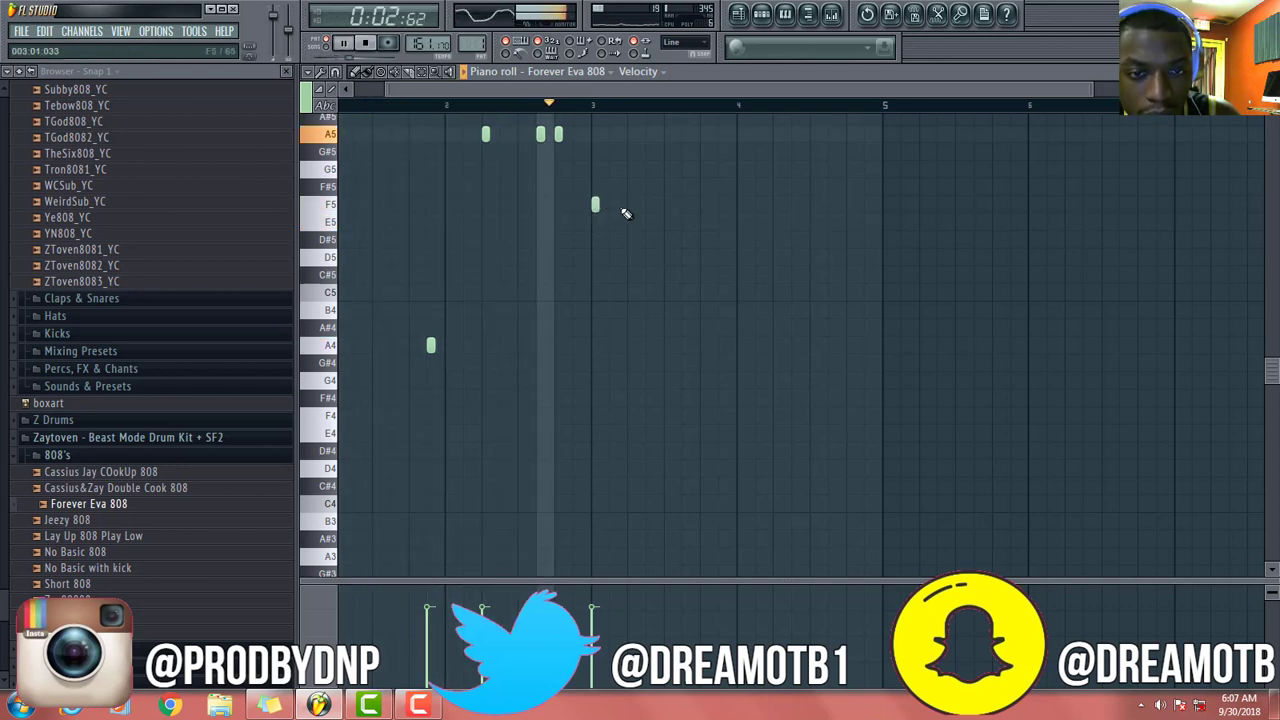
right_click(595, 204)
left_click(595, 346)
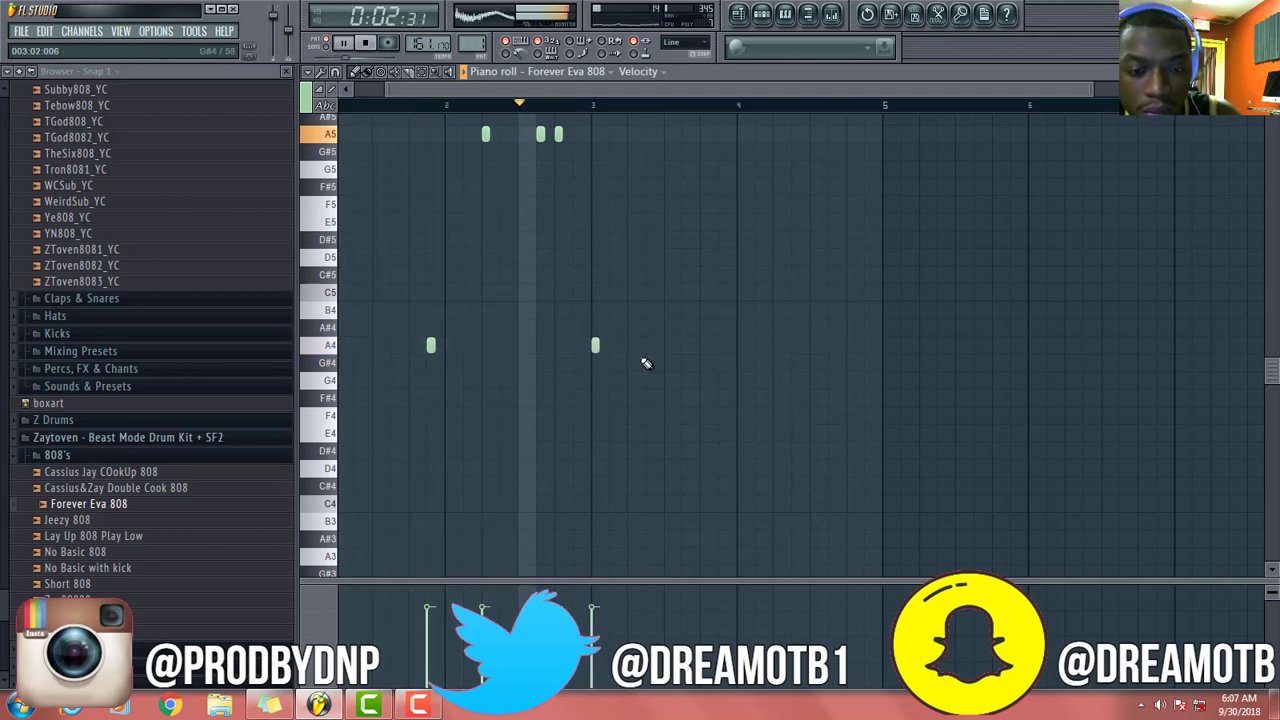
Extend the Forever Eva 808 line with two more A4 notes in bar 3 and two A5 notes in bar 4, removing the stray bar 4 note
left_click(649, 346)
left_click(722, 346)
left_click(757, 170)
key("space")
key("space")
right_click(757, 170)
left_click_drag(606, 85, 730, 89)
scroll(749, 200, "up", 3)
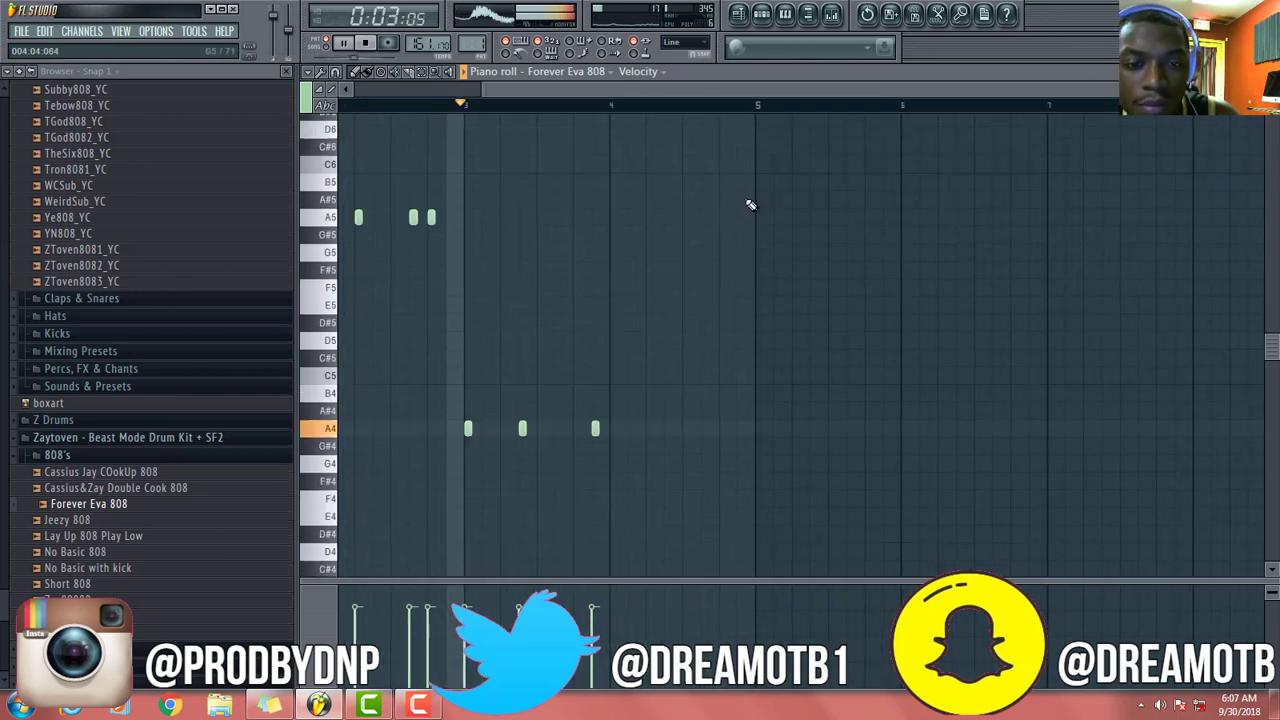
left_click(649, 239)
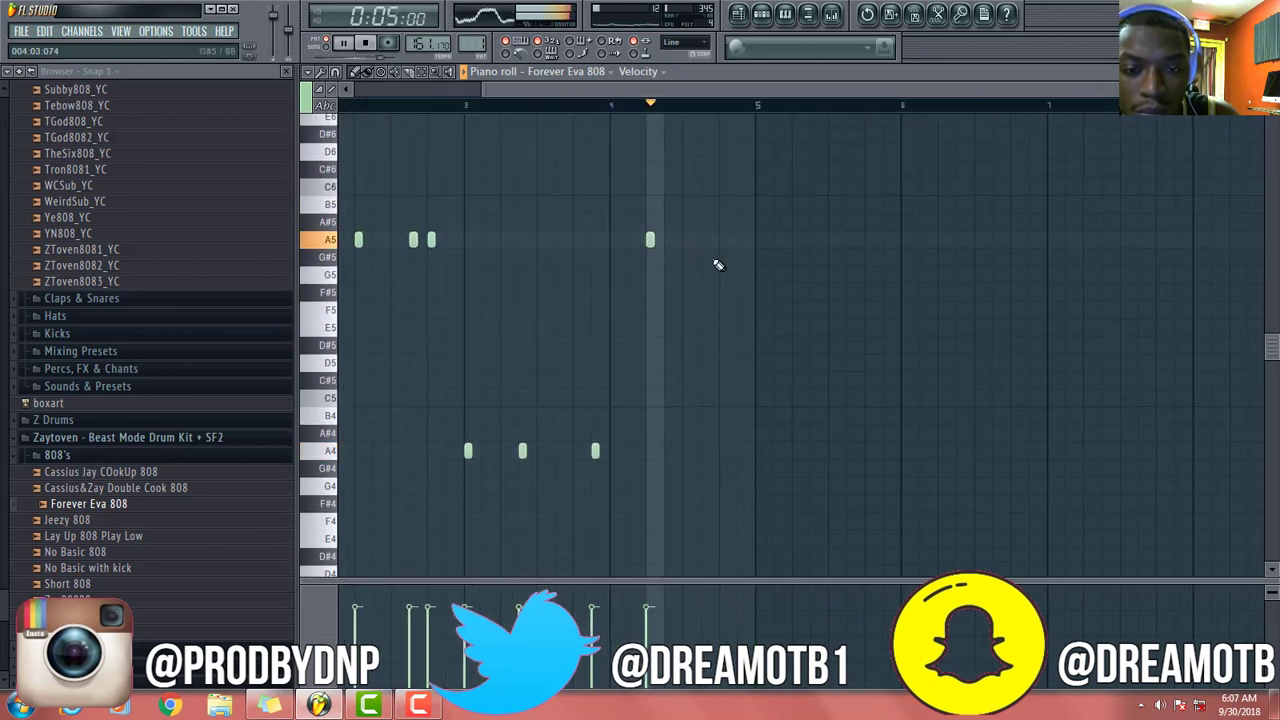
left_click(703, 239)
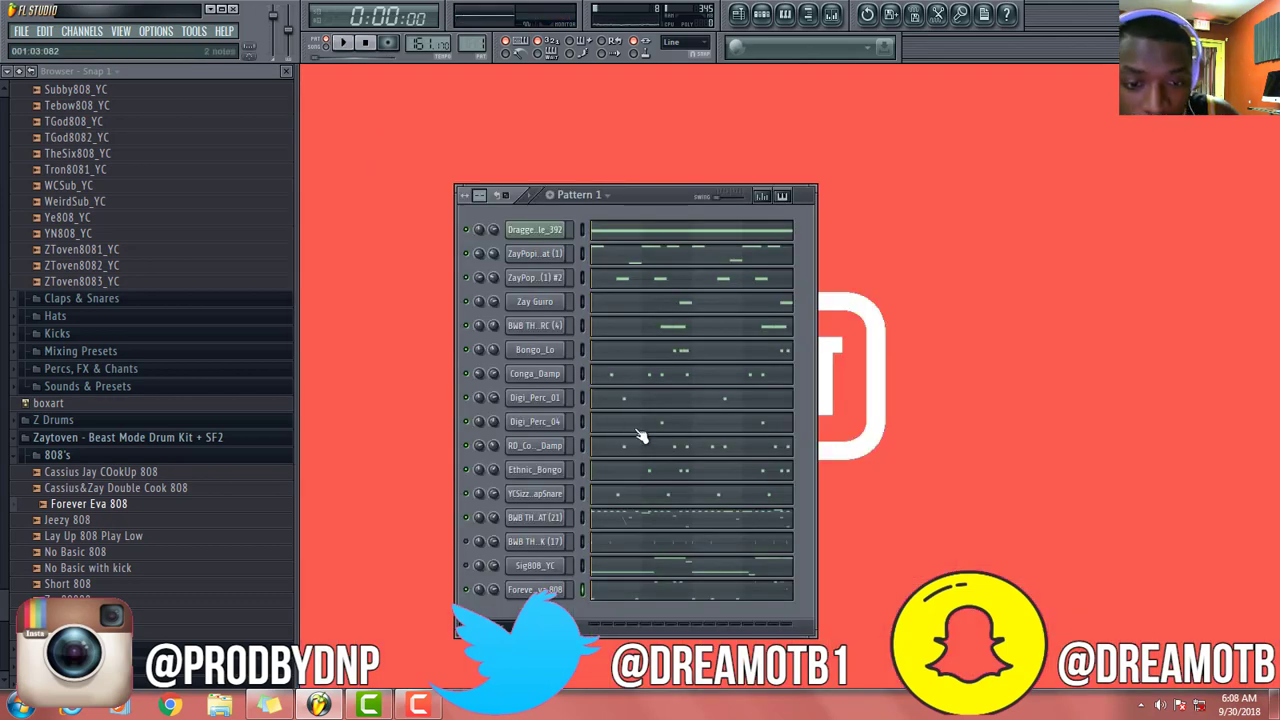
Clone the Dragged sample_392 channel and bring up the original channel's piano roll
left_click(534, 231)
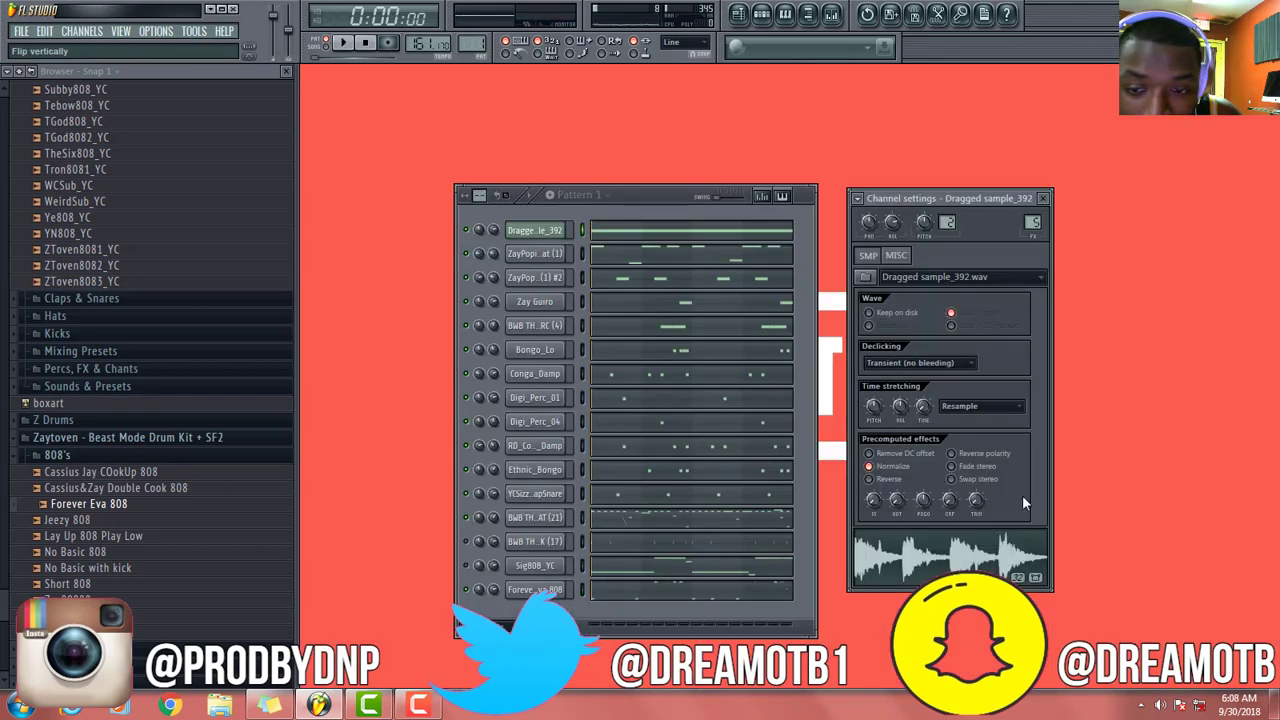
right_click(552, 230)
left_click(608, 430)
left_click(614, 232)
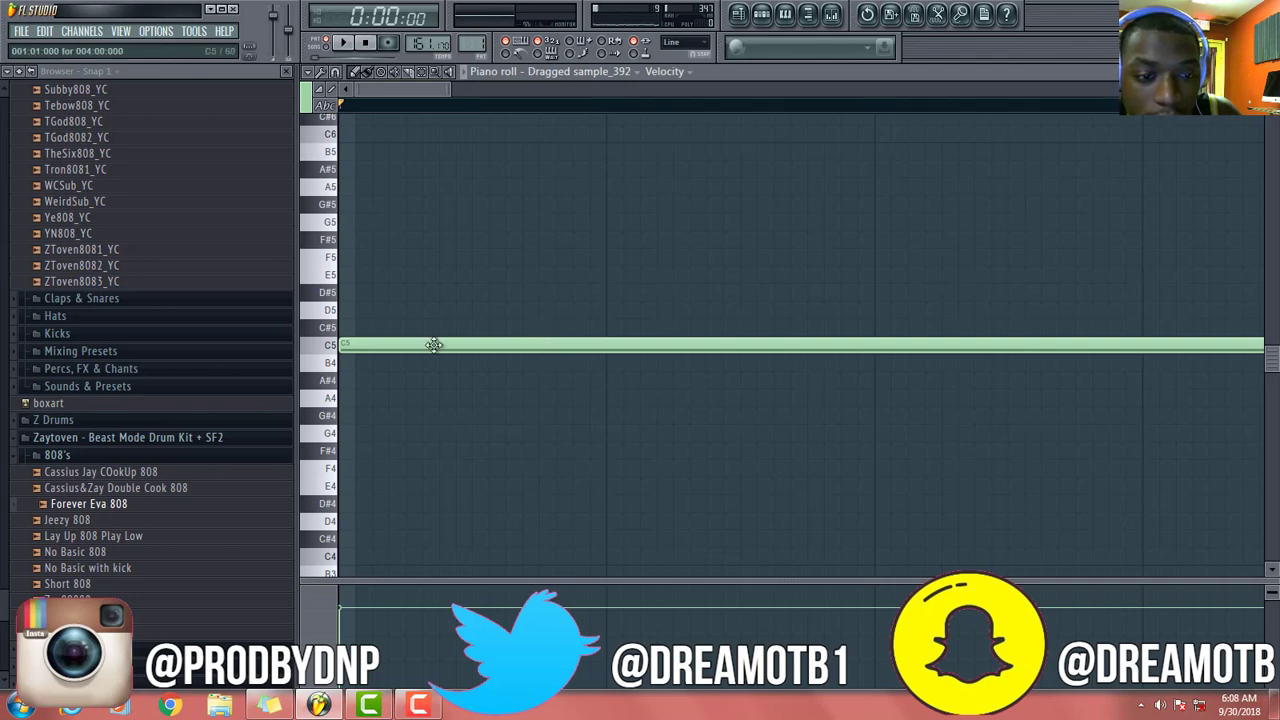
Add Fruity Chorus to the fourth effect slot of the Dragged sample_392 #2 mixer track after a short playback
key("space")
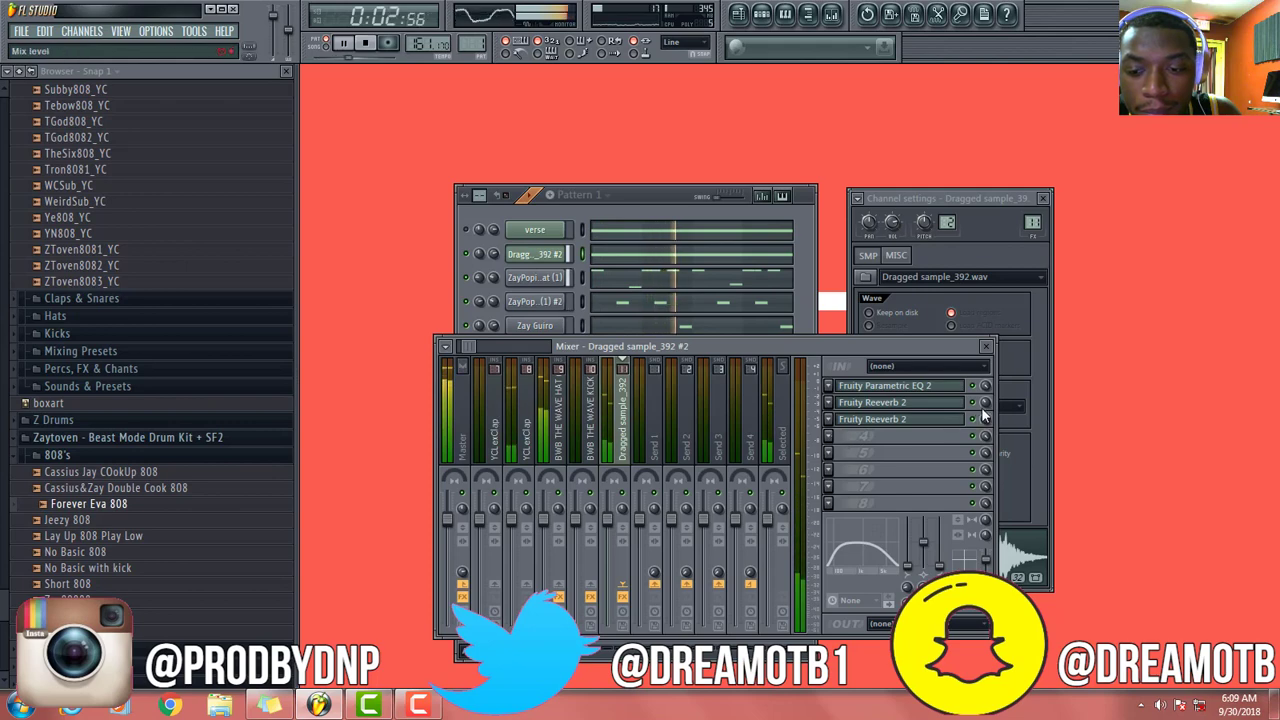
key("space")
left_click(897, 436)
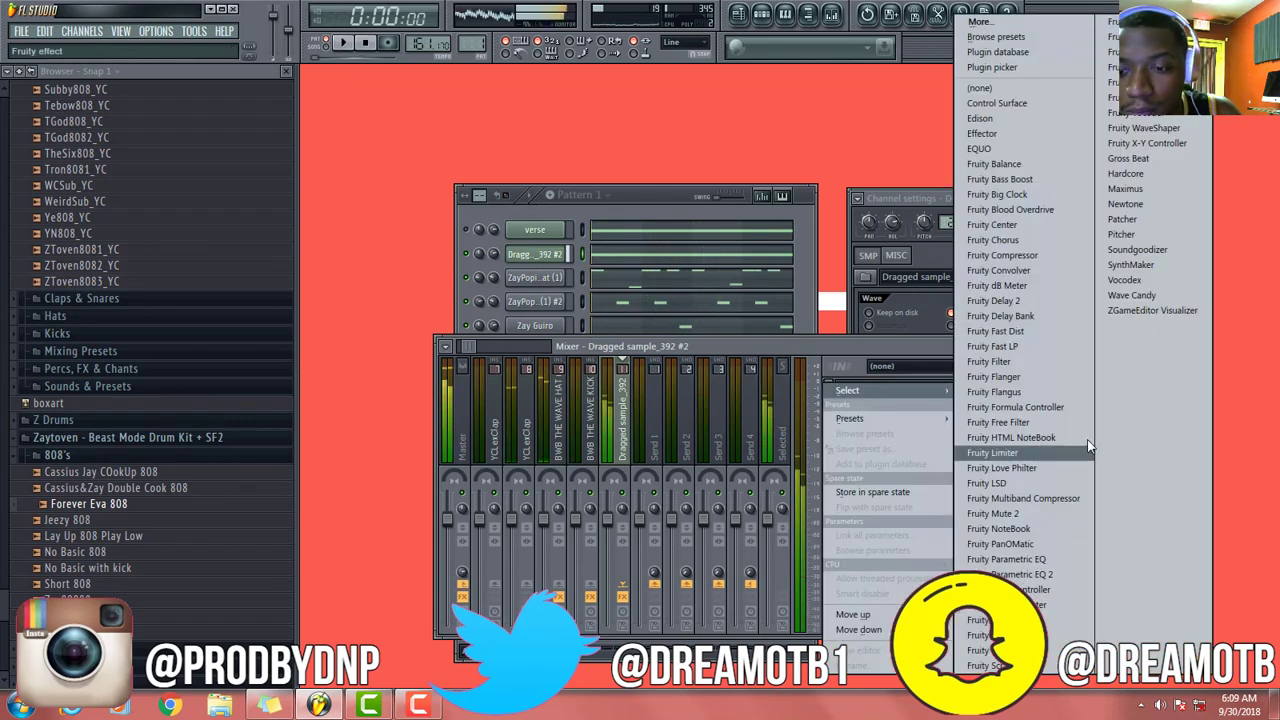
left_click(995, 240)
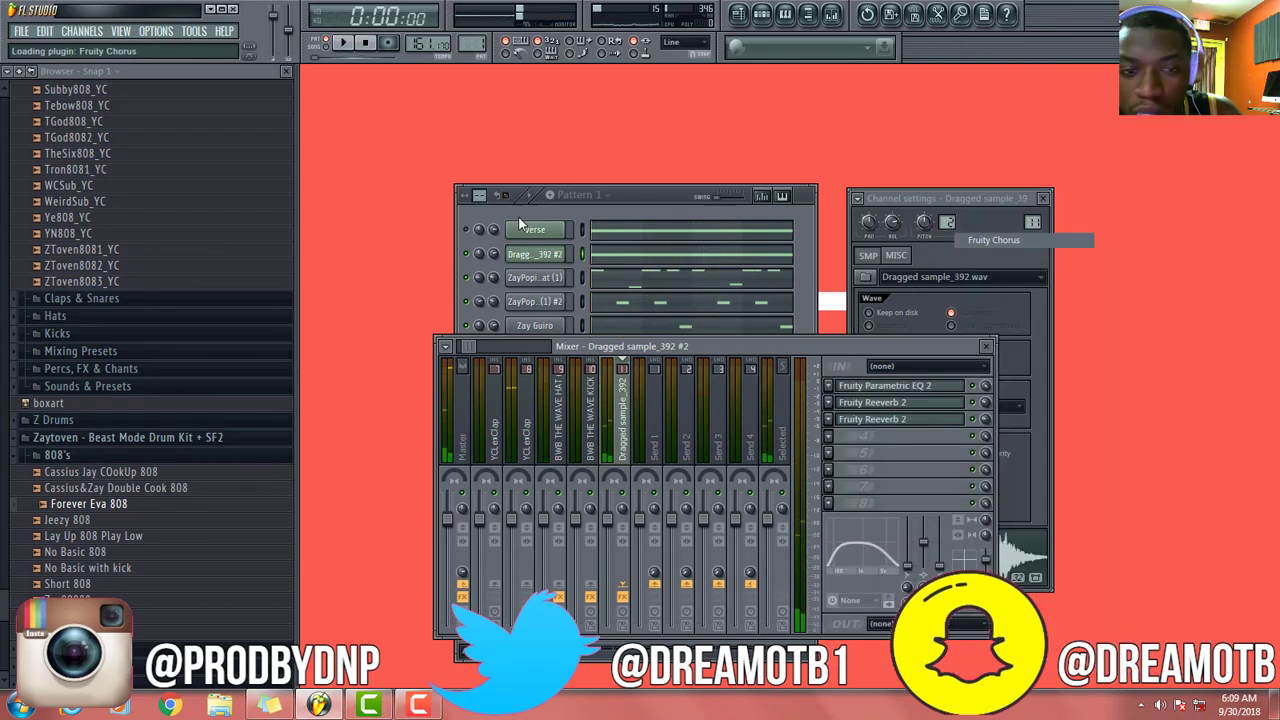
Choose the lightHF preset for Fruity Chorus during playback, set its mix level to about 36%, and close the mixer
key("space")
left_click(798, 293)
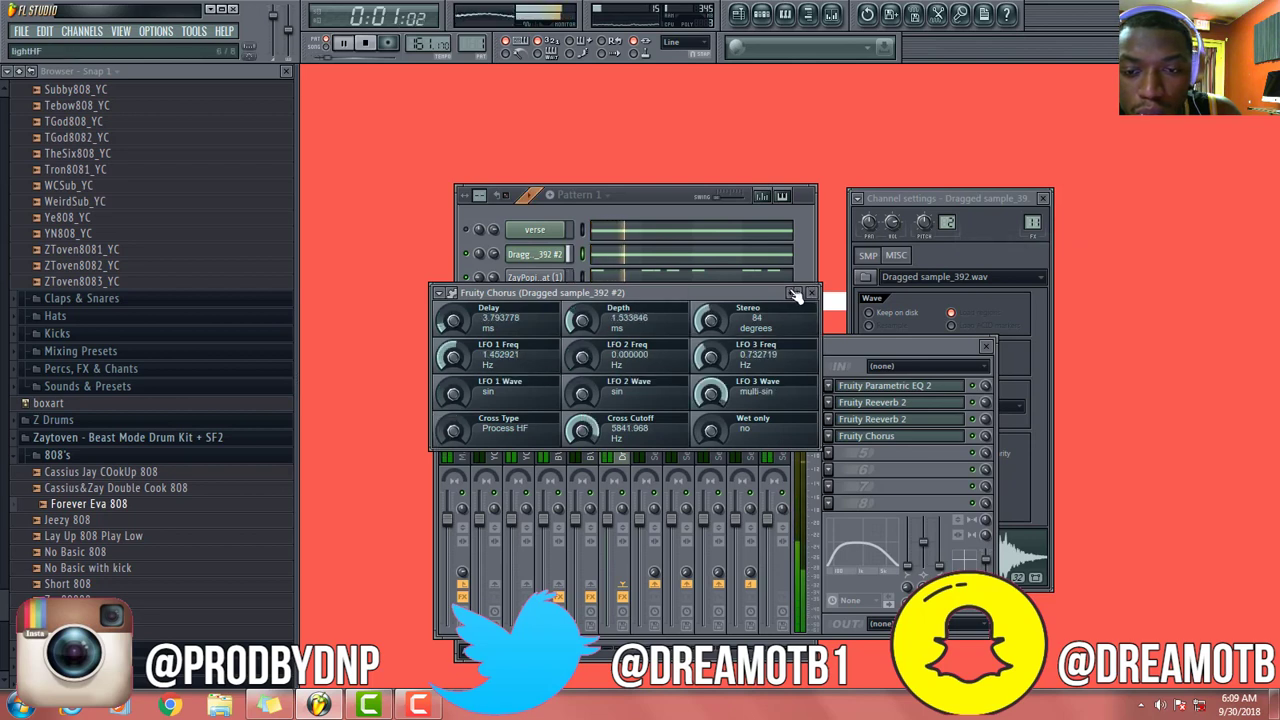
left_click(811, 293)
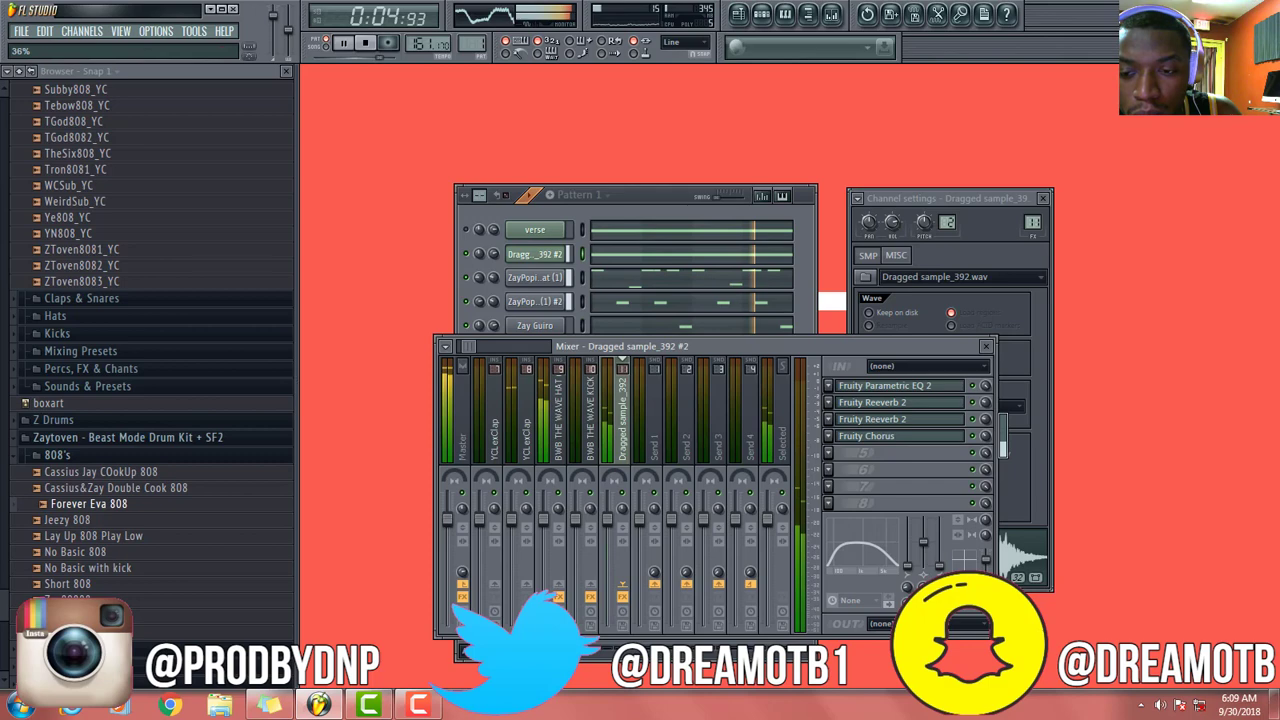
left_click(985, 348)
key("space")
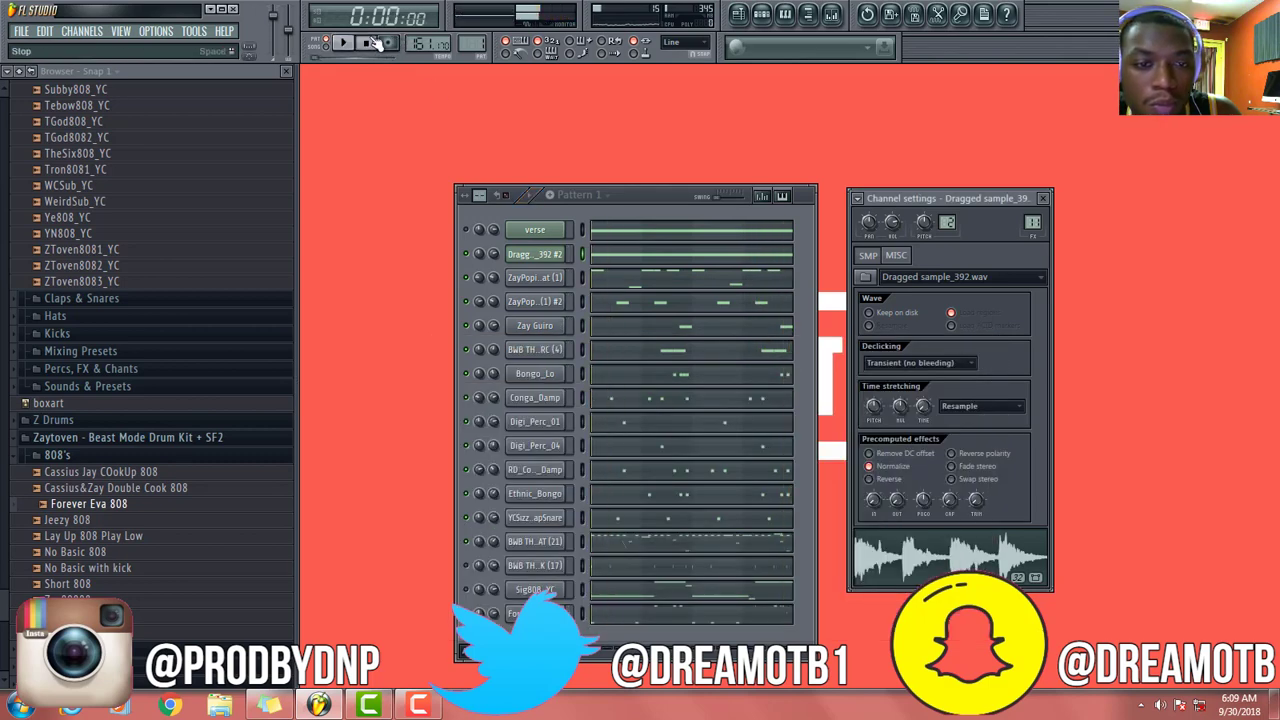
Rename the Dragged sample_392 #2 channel as hook
right_click(537, 257)
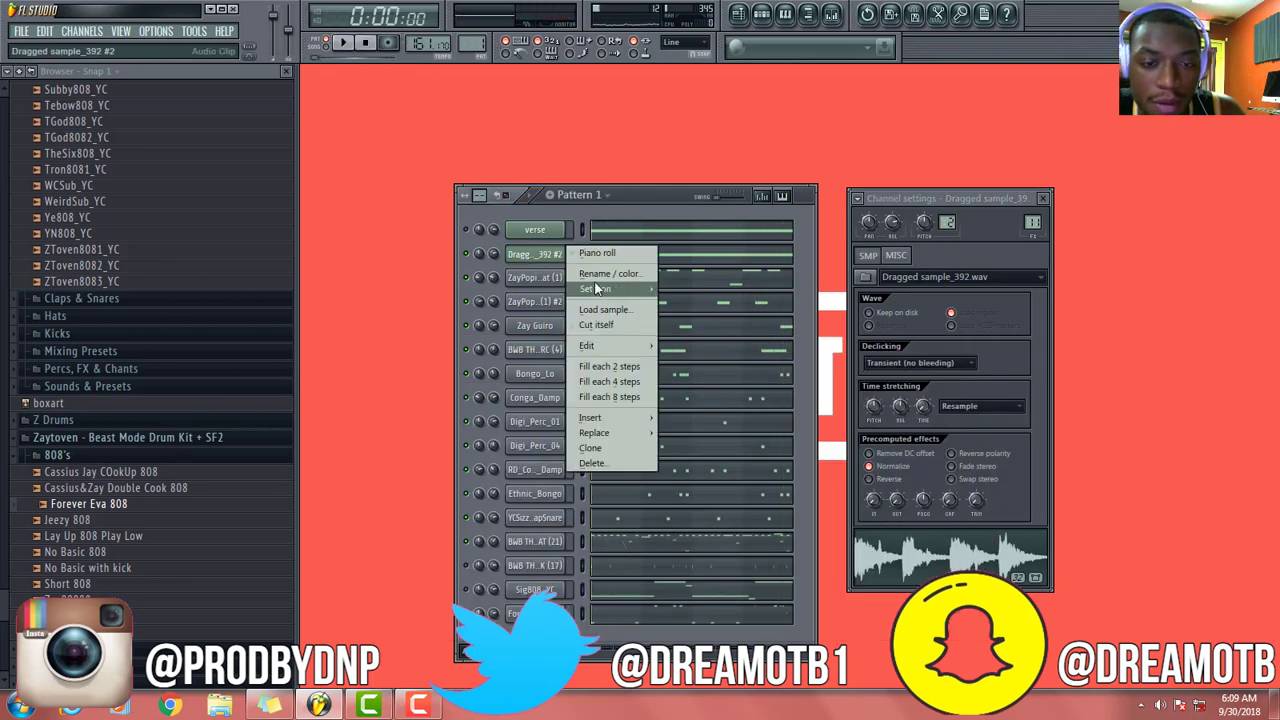
left_click(593, 283)
type("hhook")
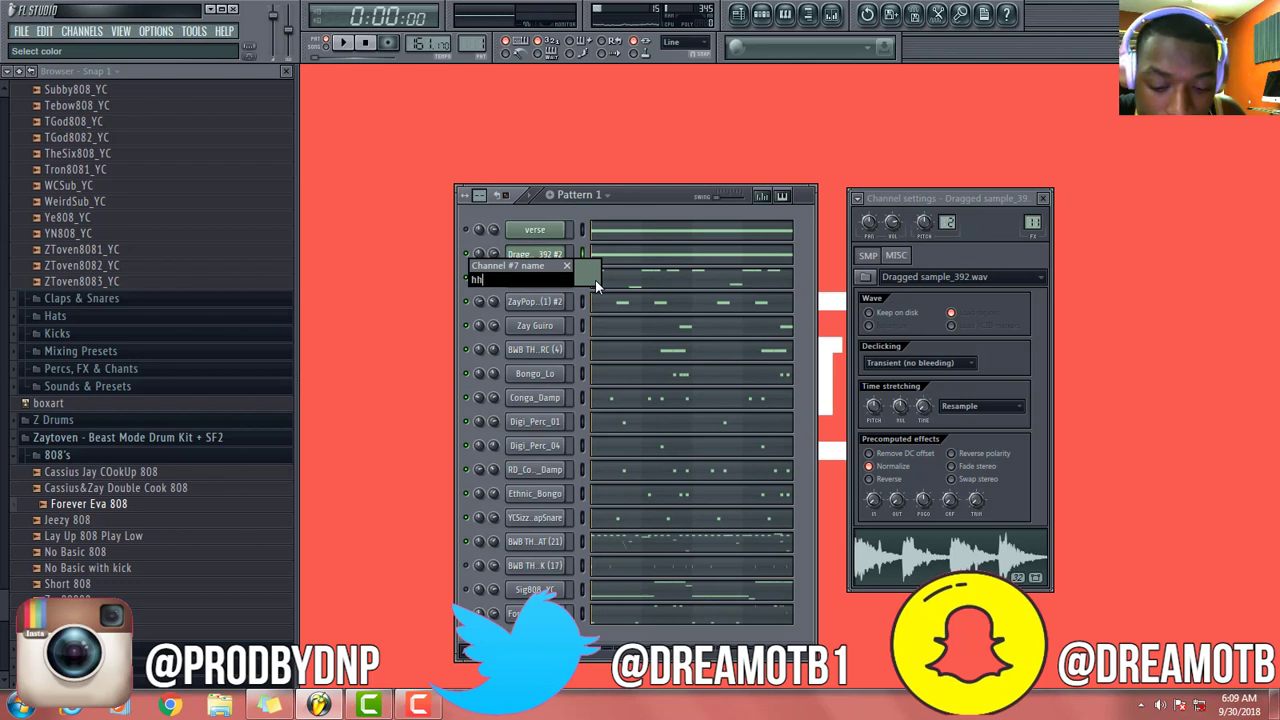
key("Return")
right_click(548, 256)
left_click(590, 286)
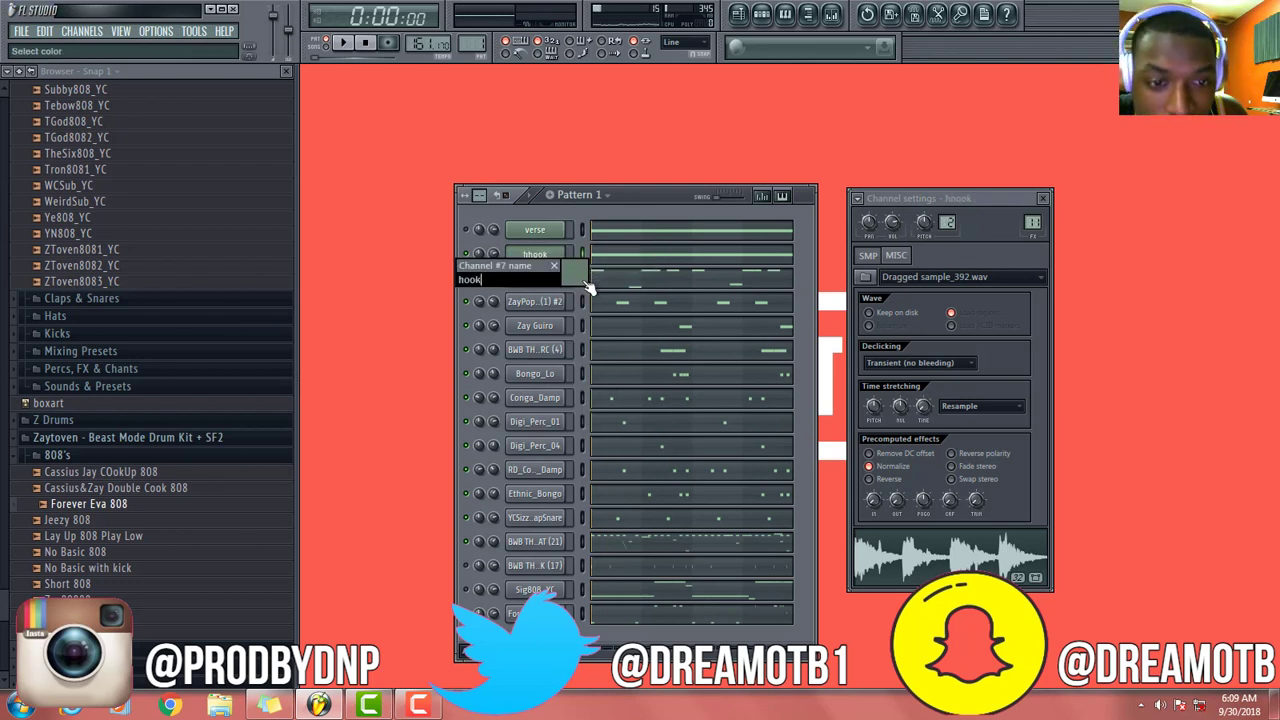
key("Return")
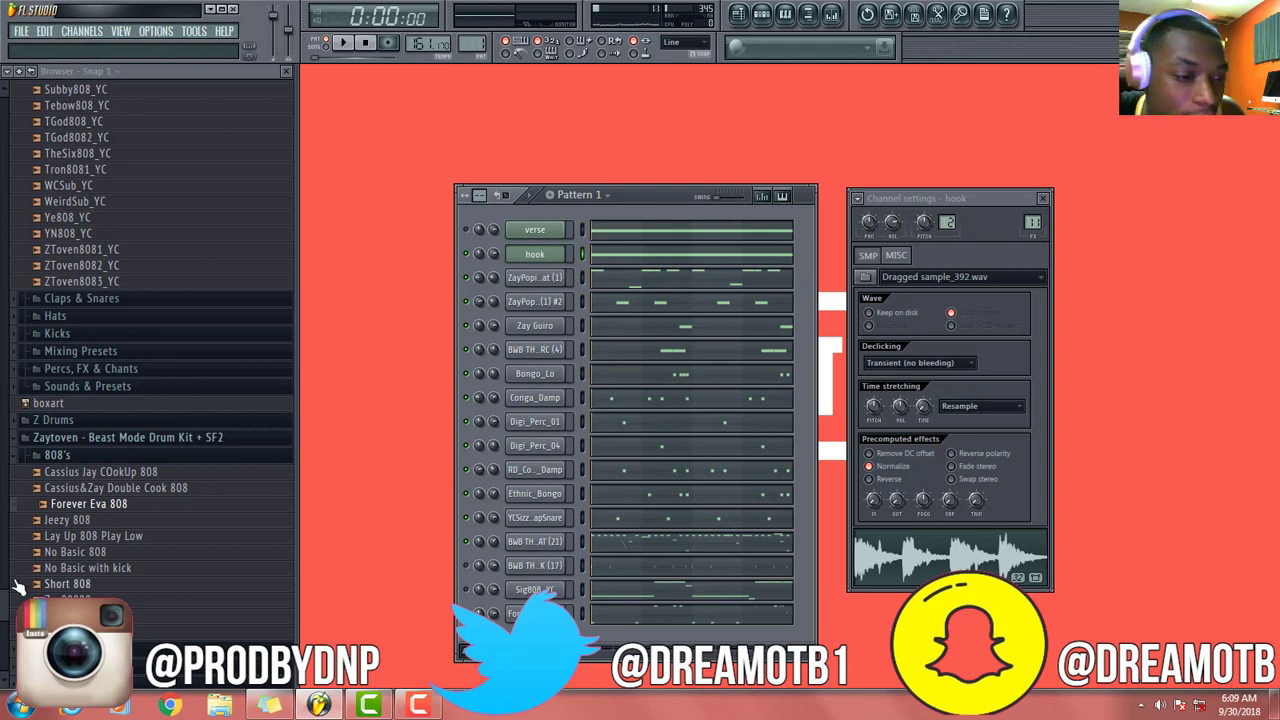
Load MB Trans FX (12) from the FX folder of the Official Metro Boomin Drum Kit into a new channel
left_click(19, 73)
scroll(118, 394, "down", 2)
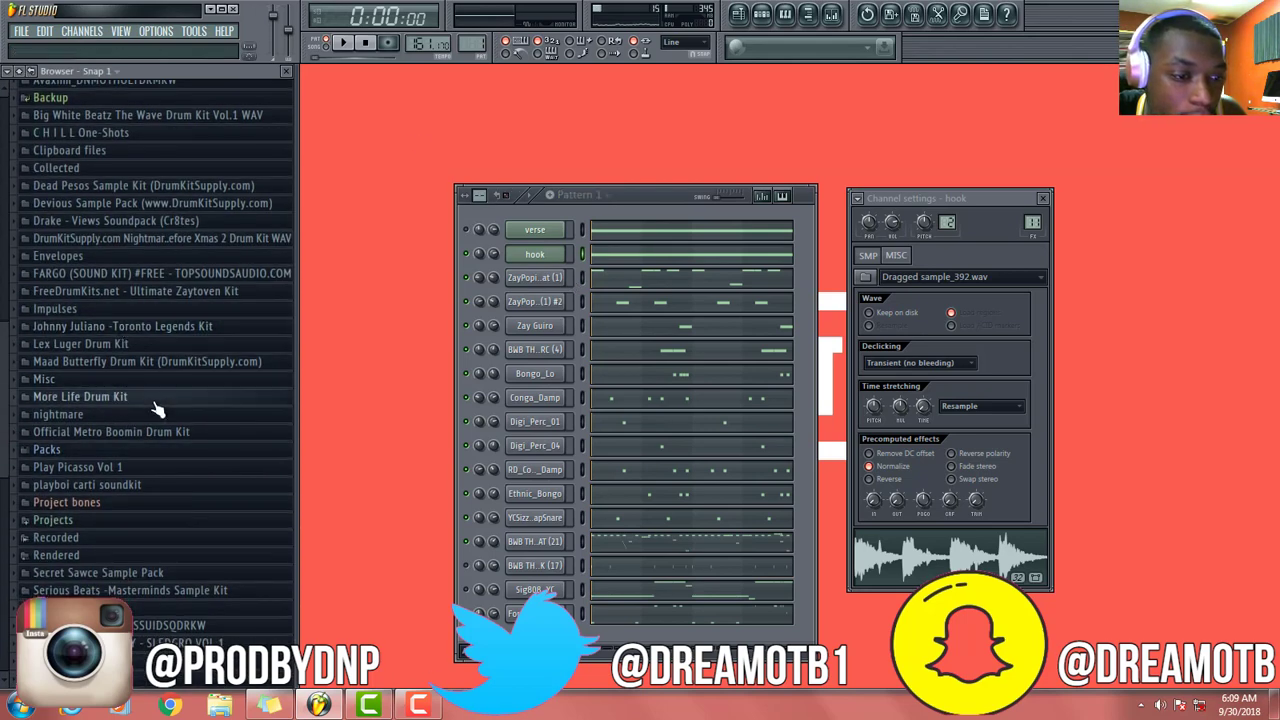
scroll(164, 350, "down", 2)
left_click(156, 340)
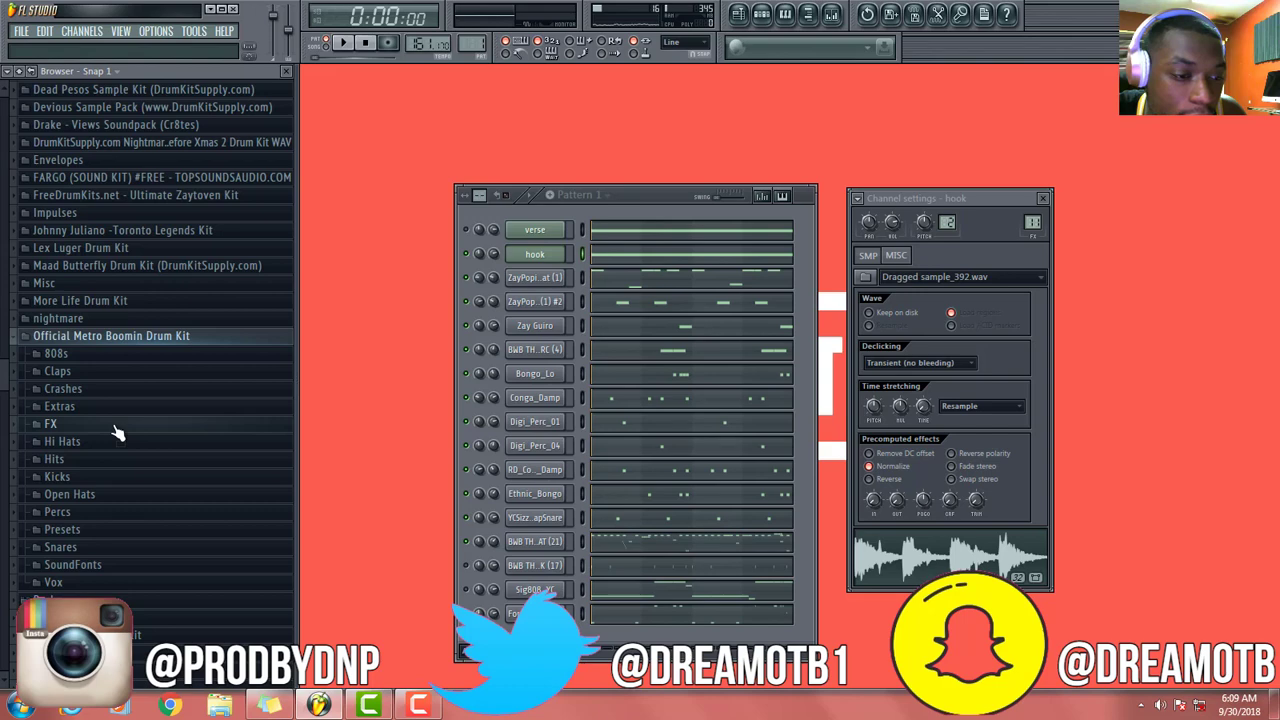
left_click(116, 428)
right_click(144, 660)
left_click(197, 530)
right_click(139, 537)
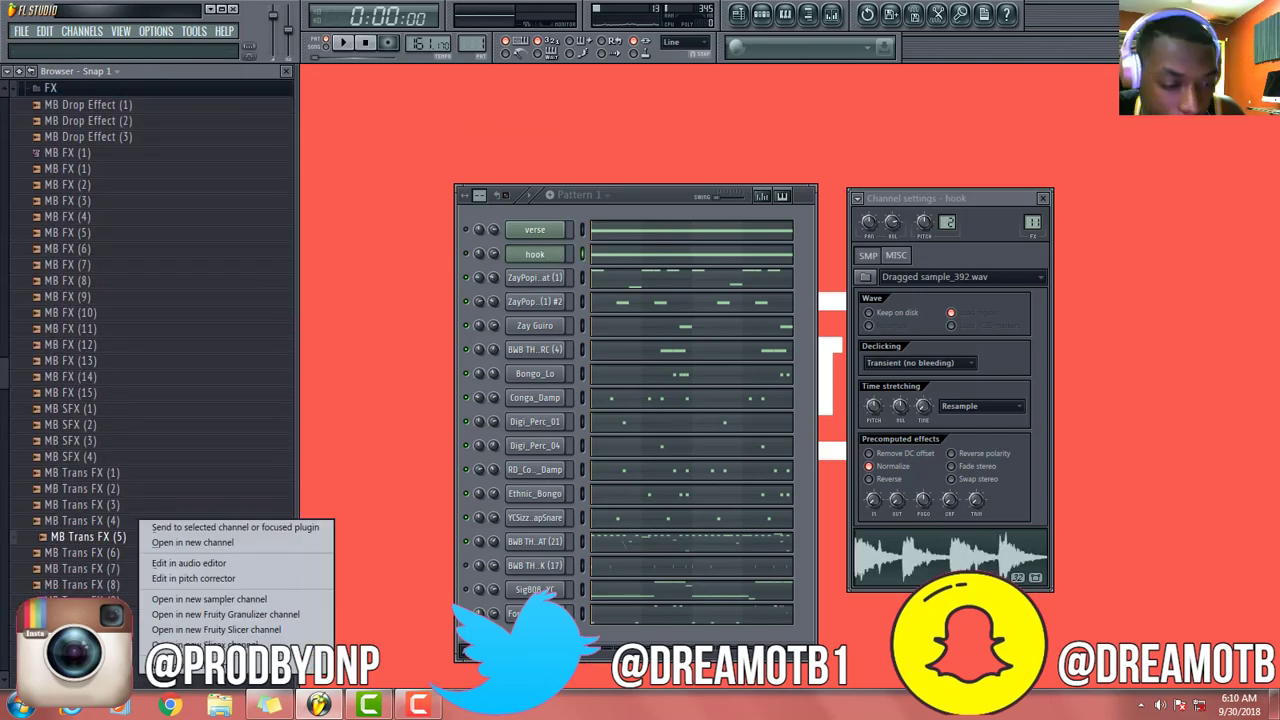
left_click(168, 541)
Route the MB Trans FX (12) channel to mixer track 12 and insert Fruity Parametric EQ 2 in its first effect slot
left_click(858, 199)
left_click(879, 240)
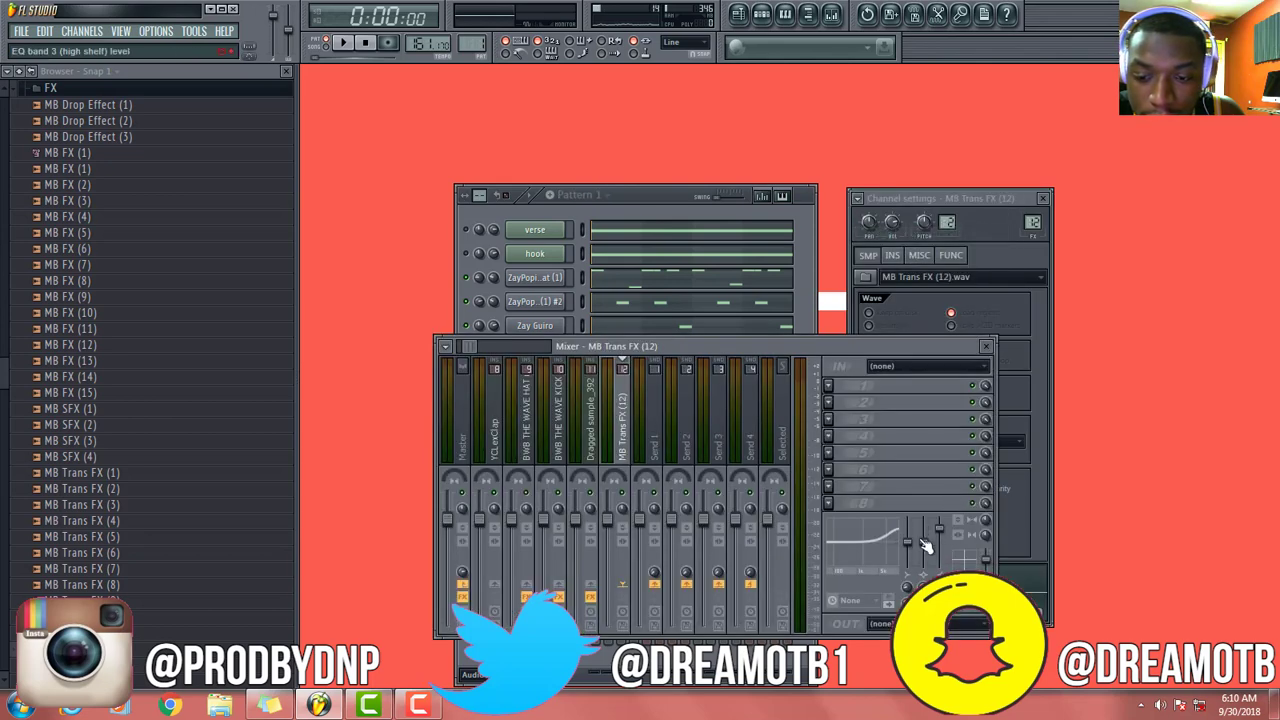
left_click(838, 388)
left_click(1010, 562)
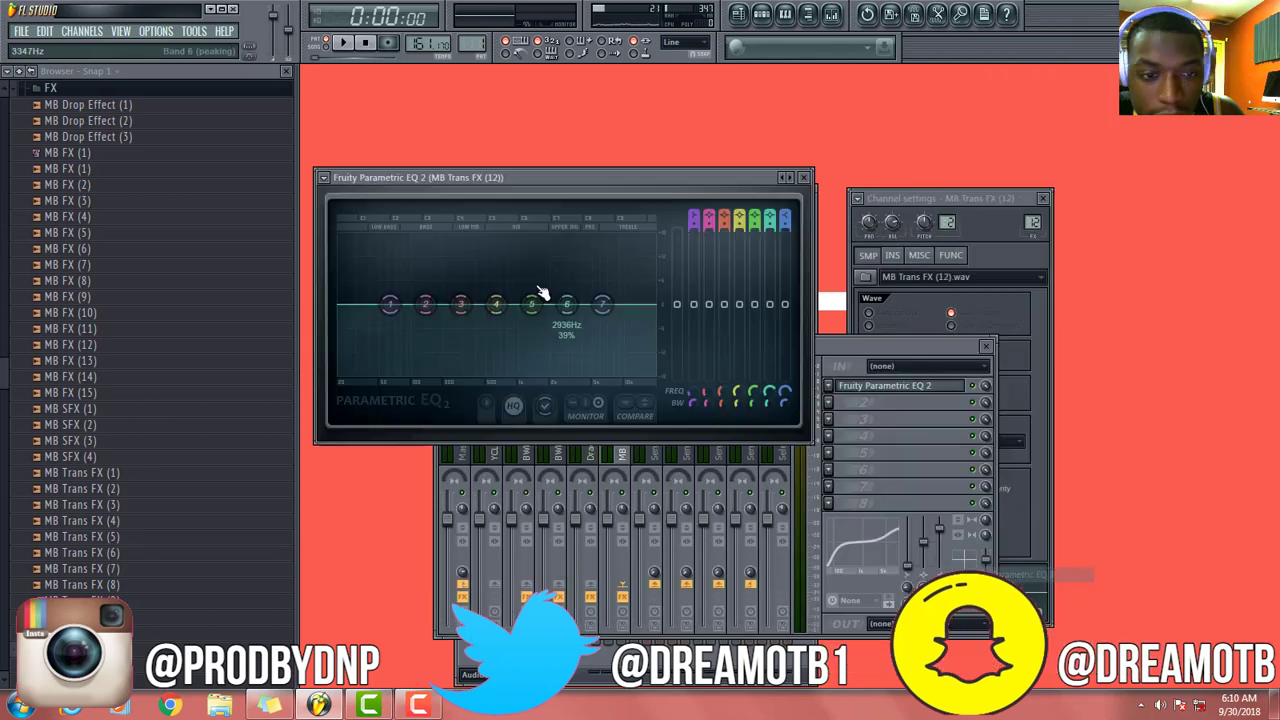
key("Escape")
key("Escape")
key("Escape")
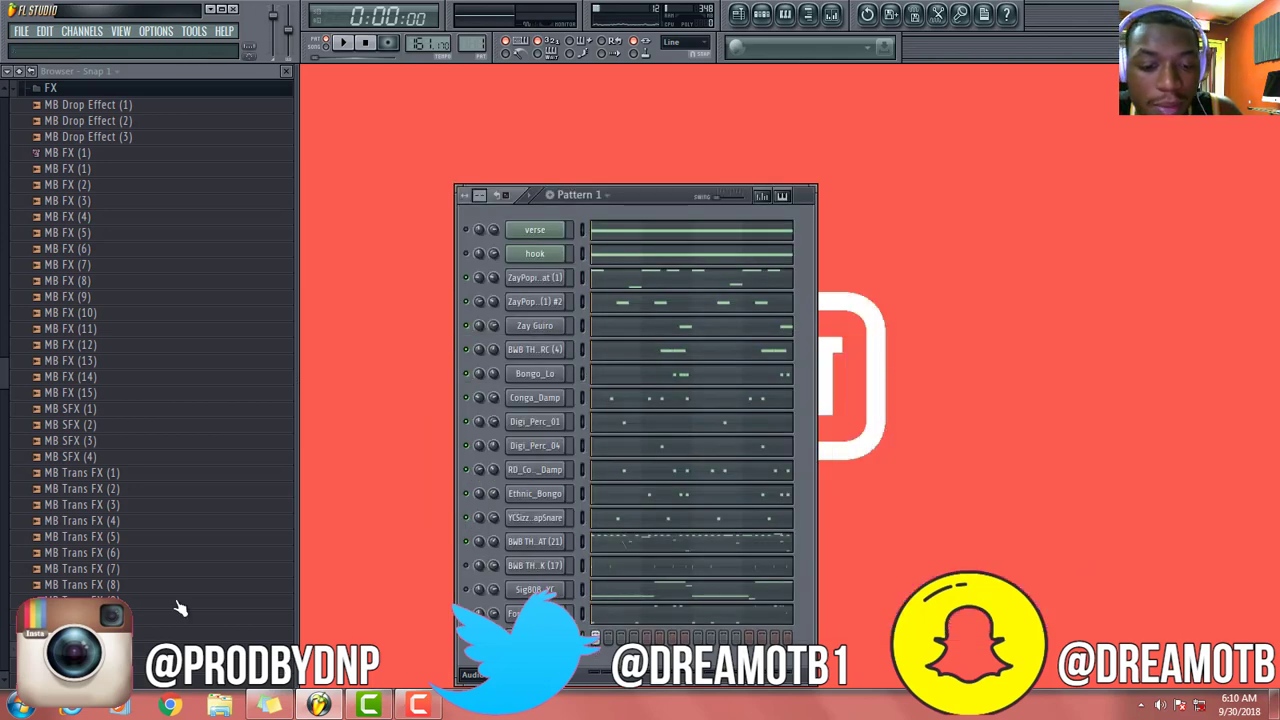
Clone the MB Trans FX (12) channel and close the channel settings
scroll(150, 440, "down", 15)
right_click(565, 448)
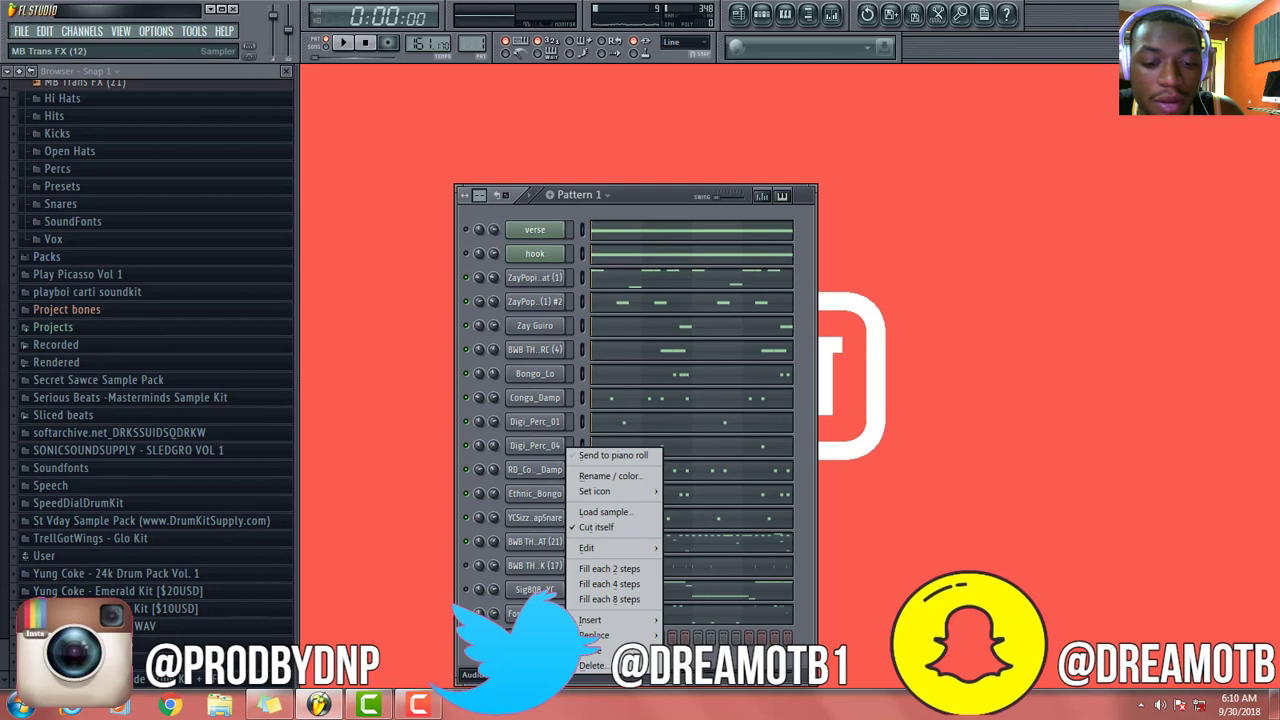
left_click(596, 650)
left_click(1045, 201)
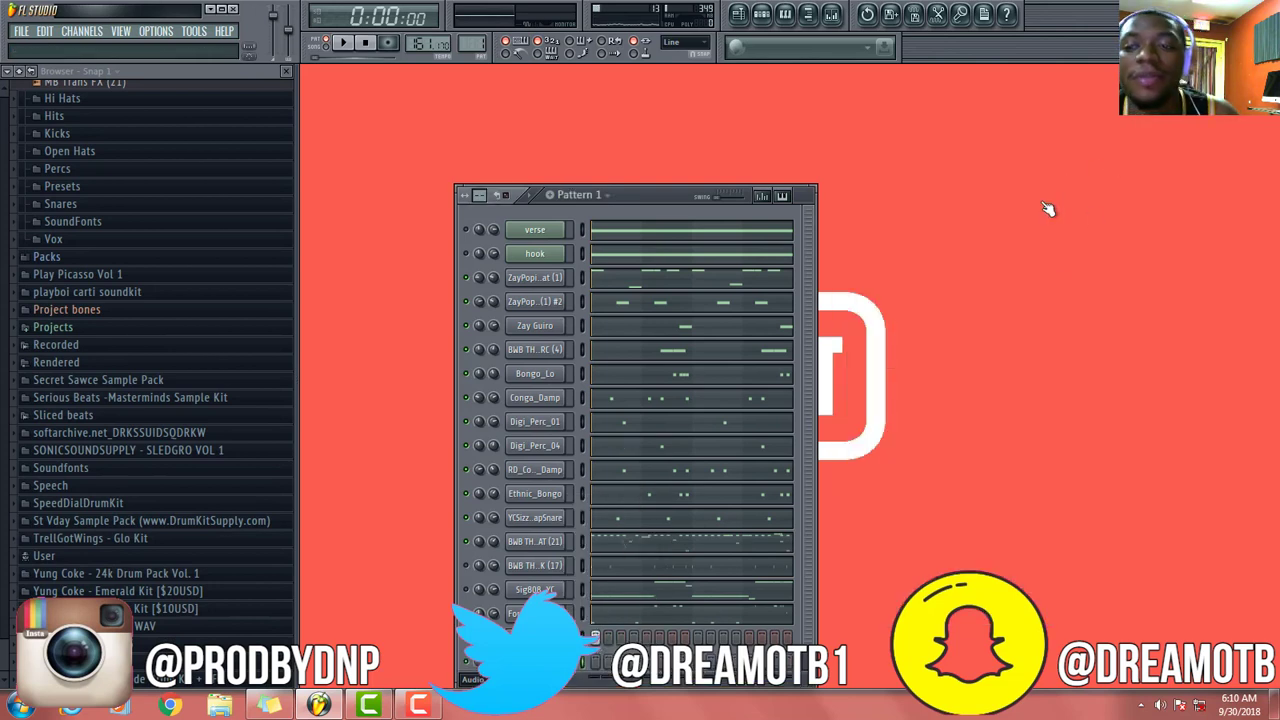